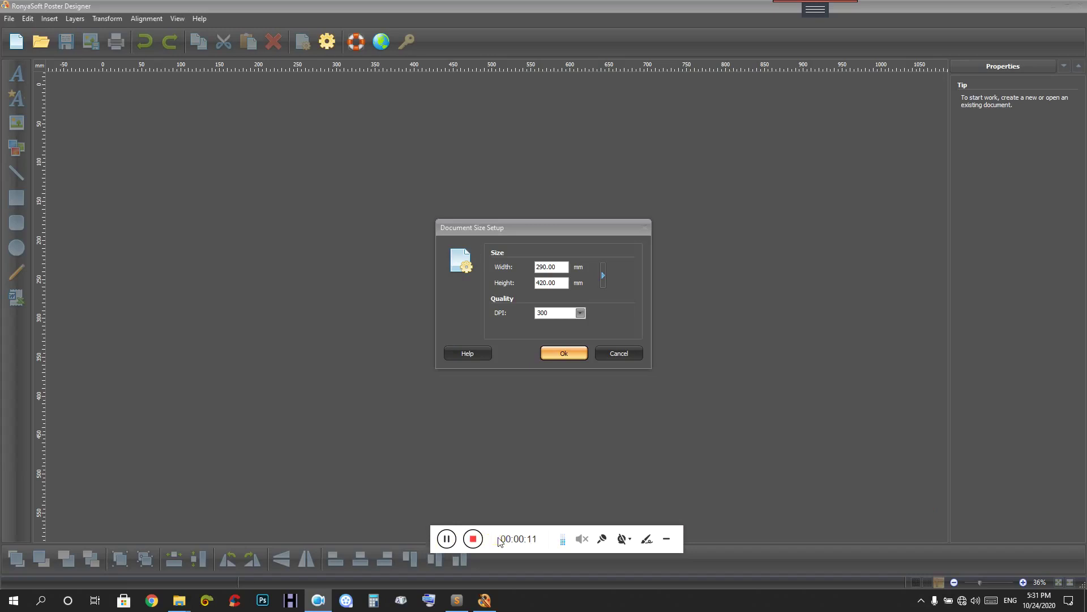
- Dismiss the document size setup without creating a document
drag(498, 551, 916, 563)
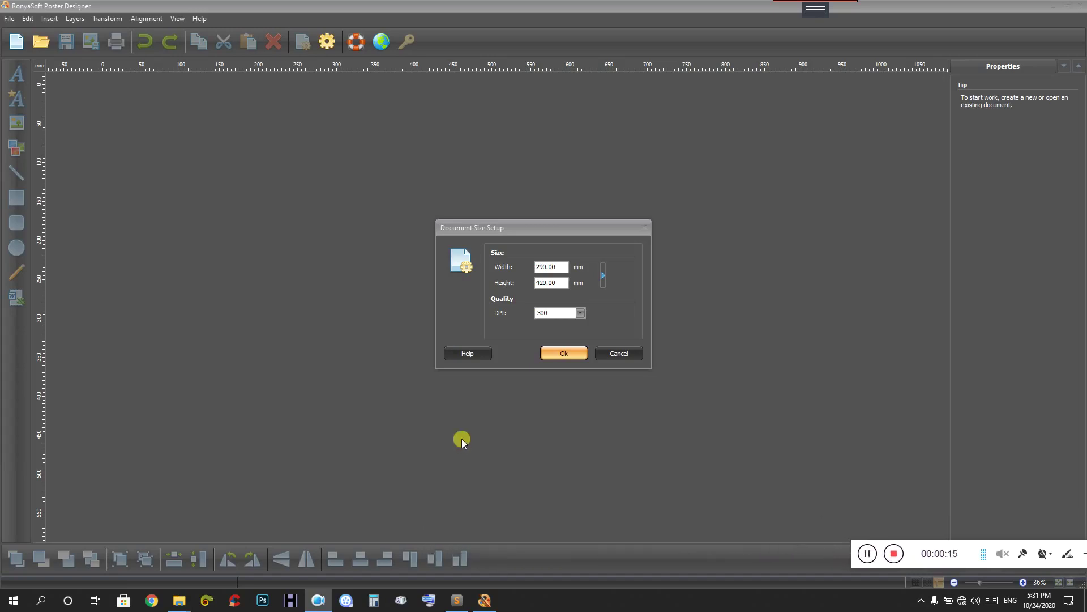
click(609, 349)
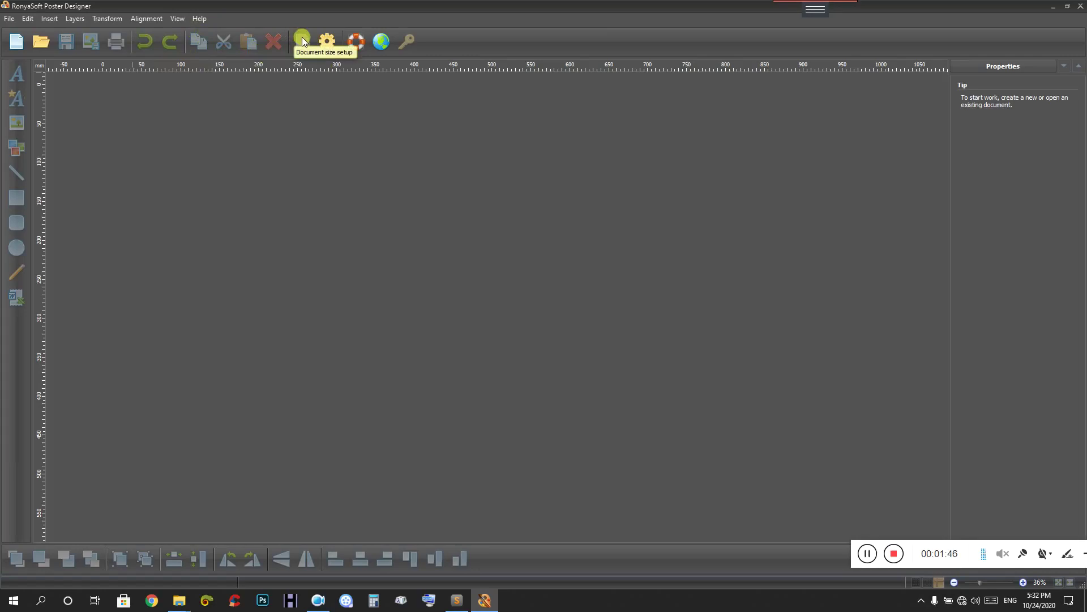
- Switch the interface theme to AlterMetro in the application settings
click(333, 42)
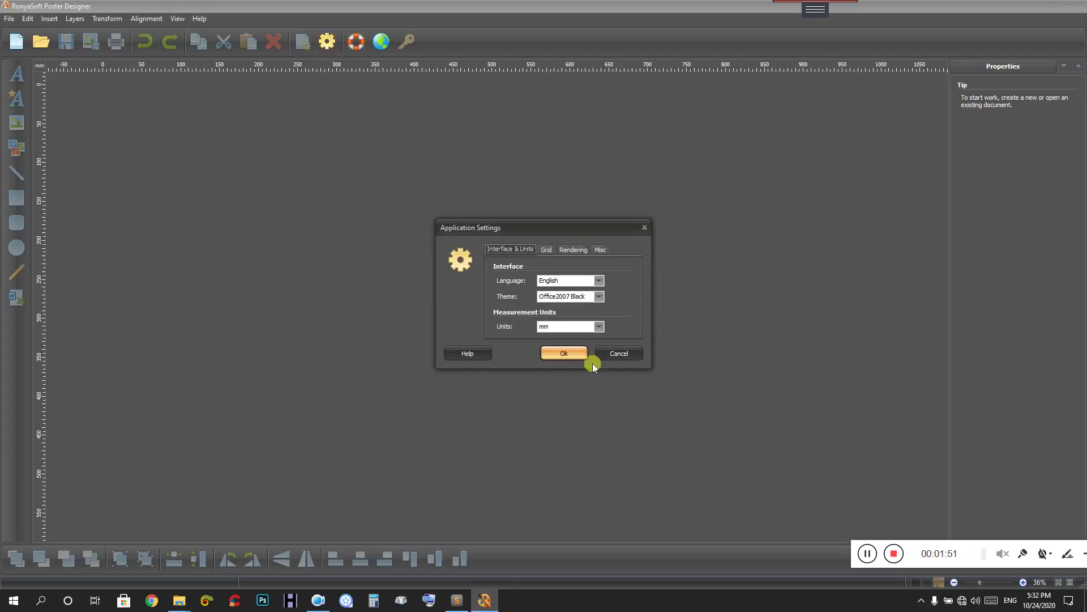
click(596, 296)
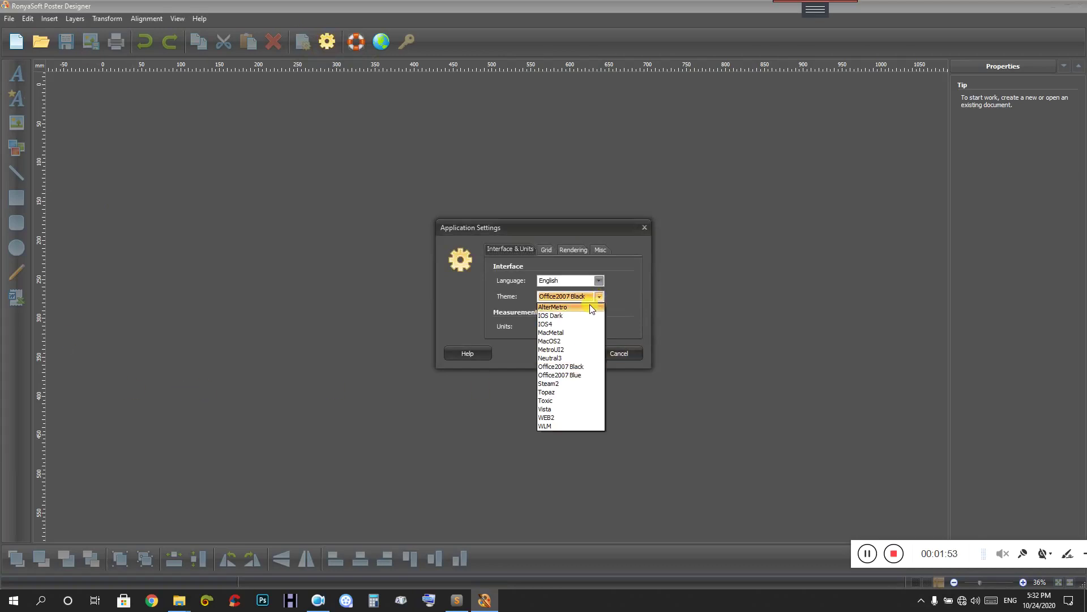
click(588, 306)
click(576, 353)
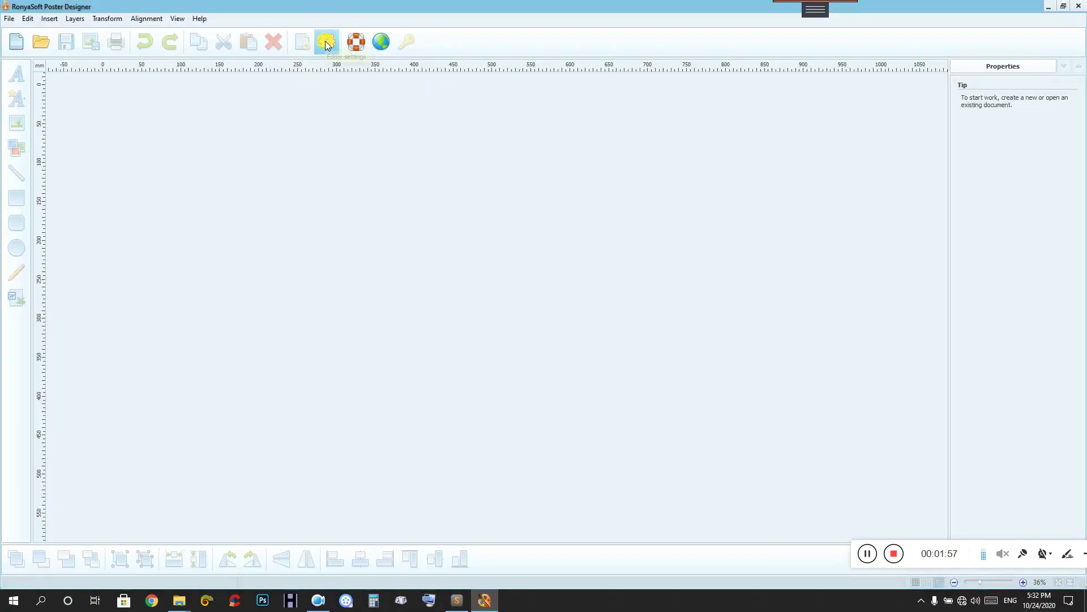
- Change the interface theme to Office2007 Blue in the application settings
click(323, 41)
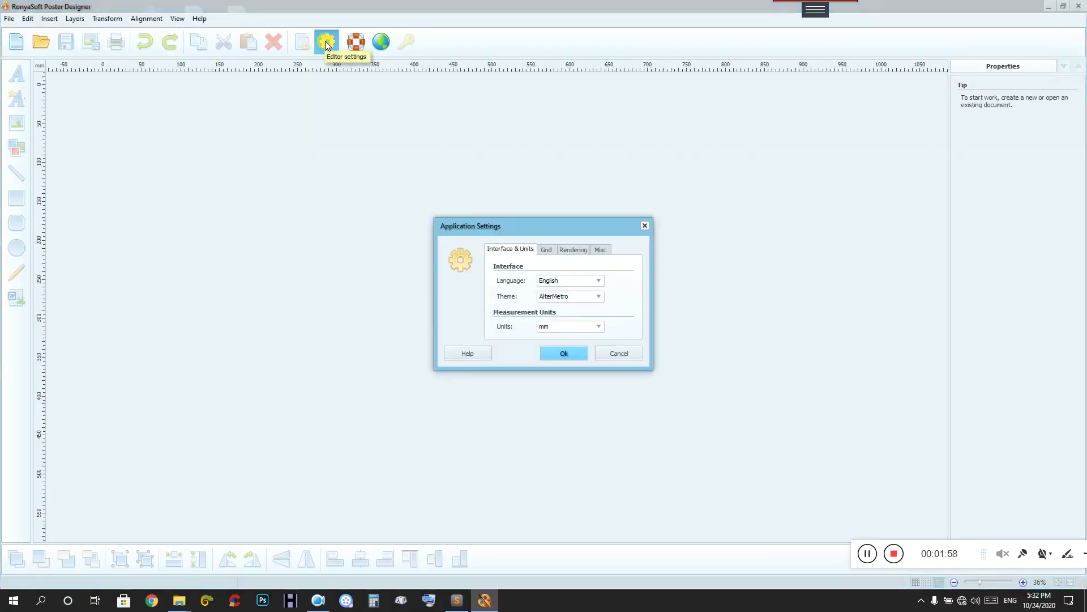
click(571, 296)
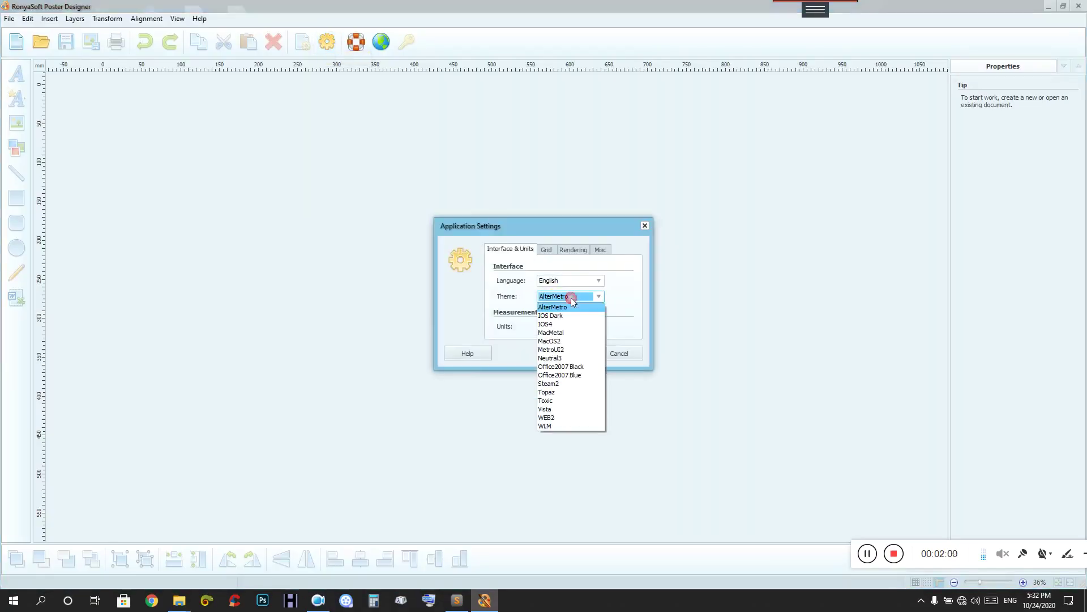
click(571, 375)
click(553, 357)
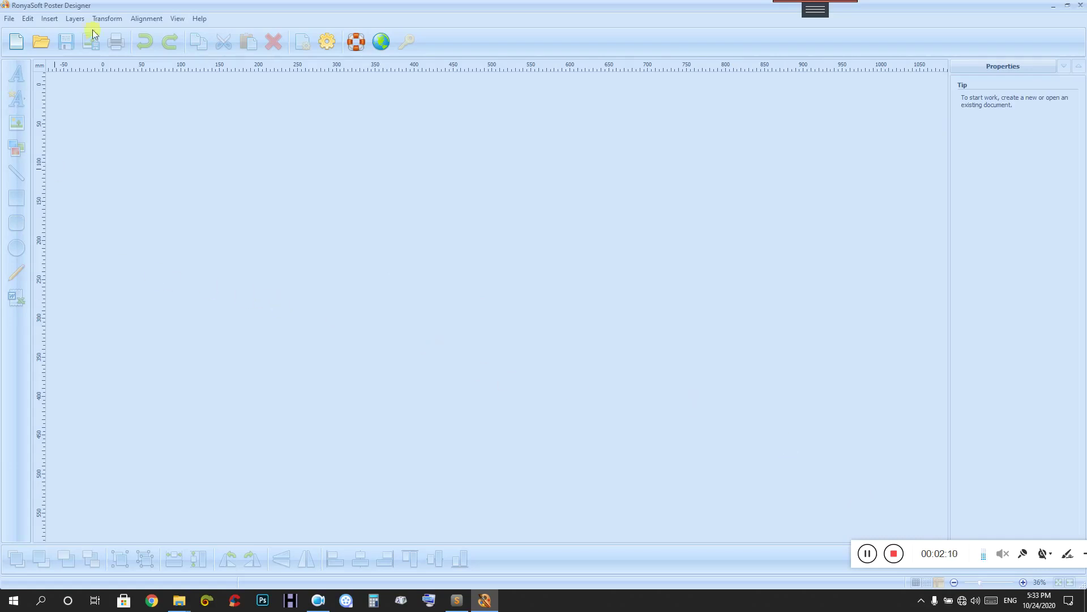
- Set the interface theme back to Office2007 Black in the application settings
click(327, 43)
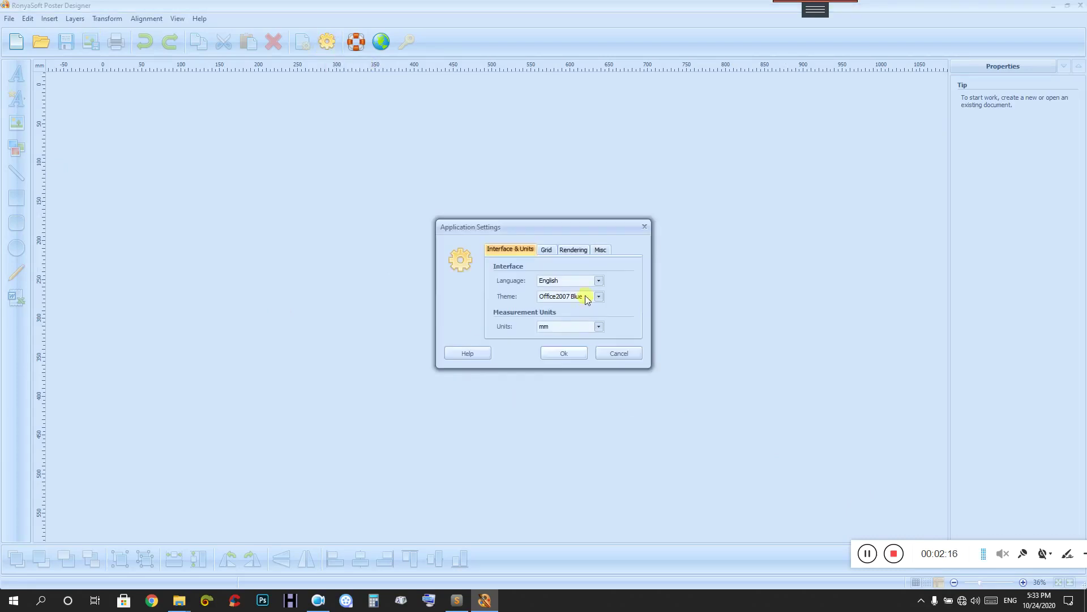
click(586, 298)
click(562, 367)
click(560, 356)
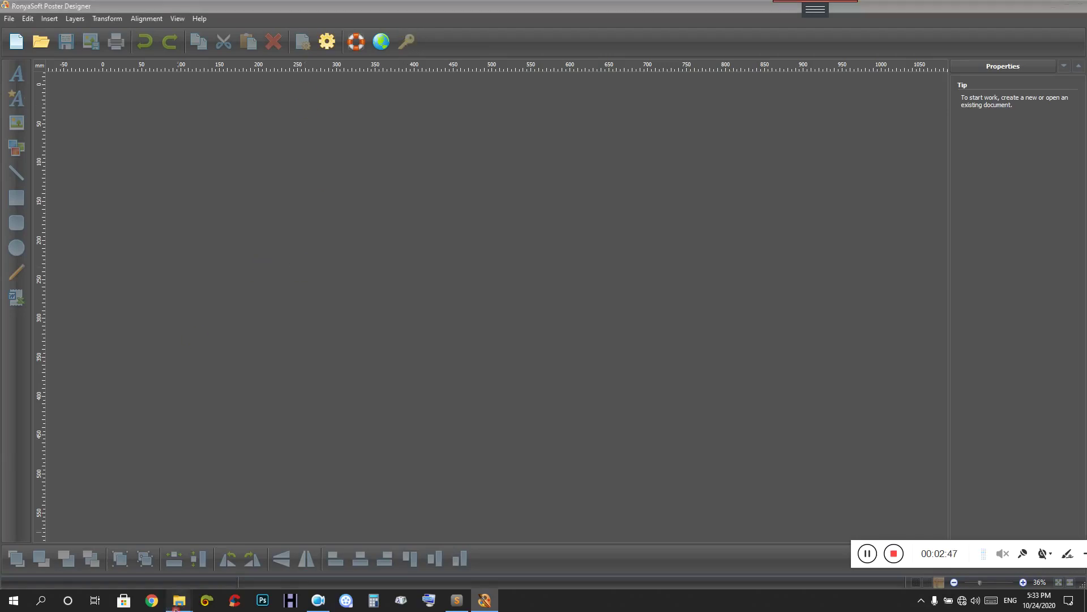
- Open Lesson 1.jpg from the Designs folder in a floating viewer window and examine the finished poster alongside its Lesson 1.rpd source file
mouse_move(179, 602)
click(238, 541)
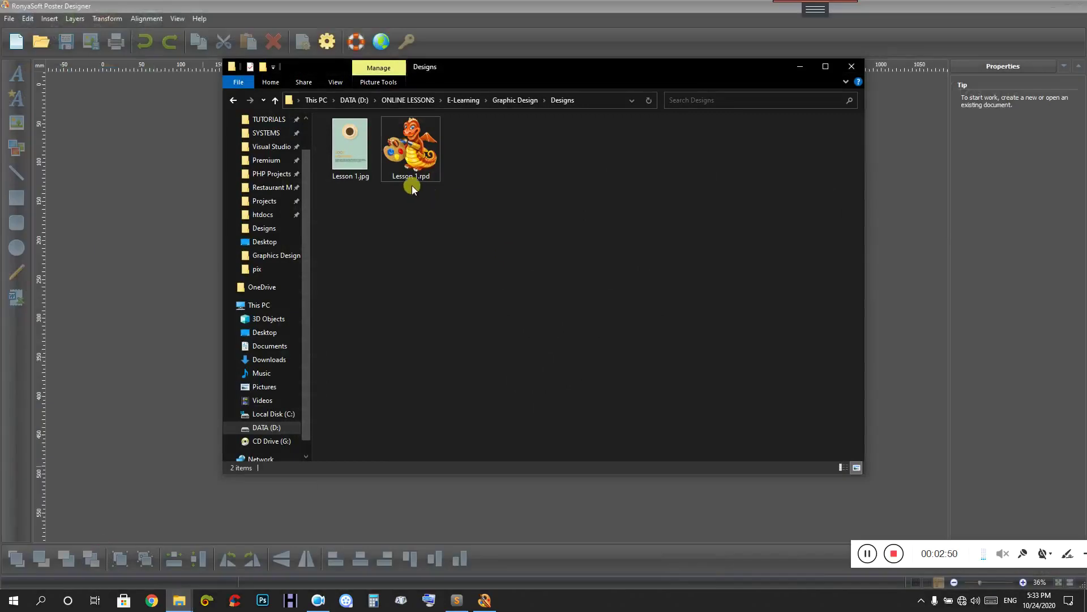
double_click(328, 151)
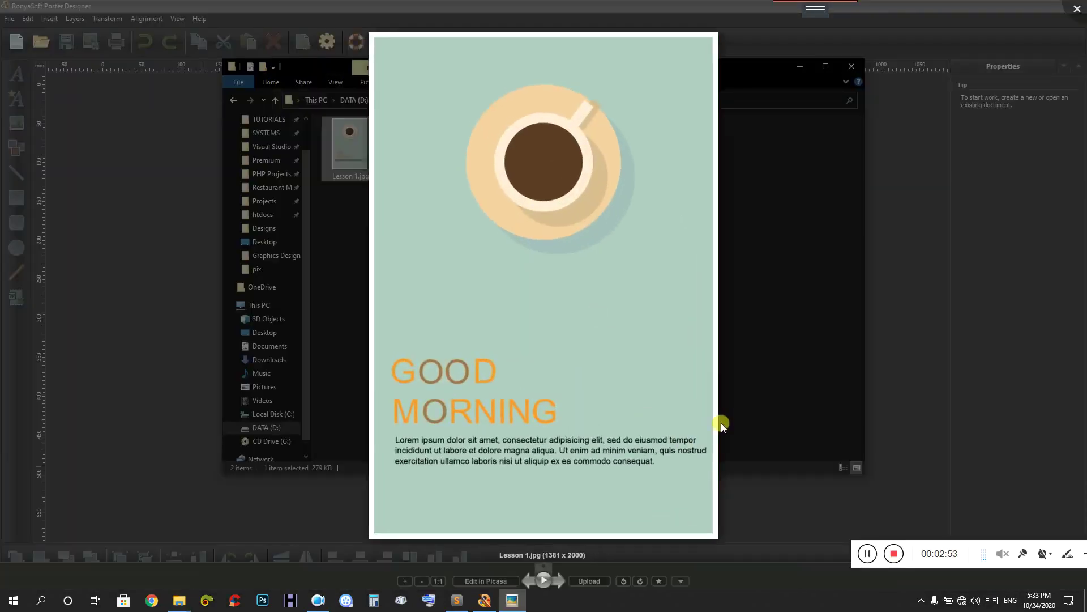
click(770, 252)
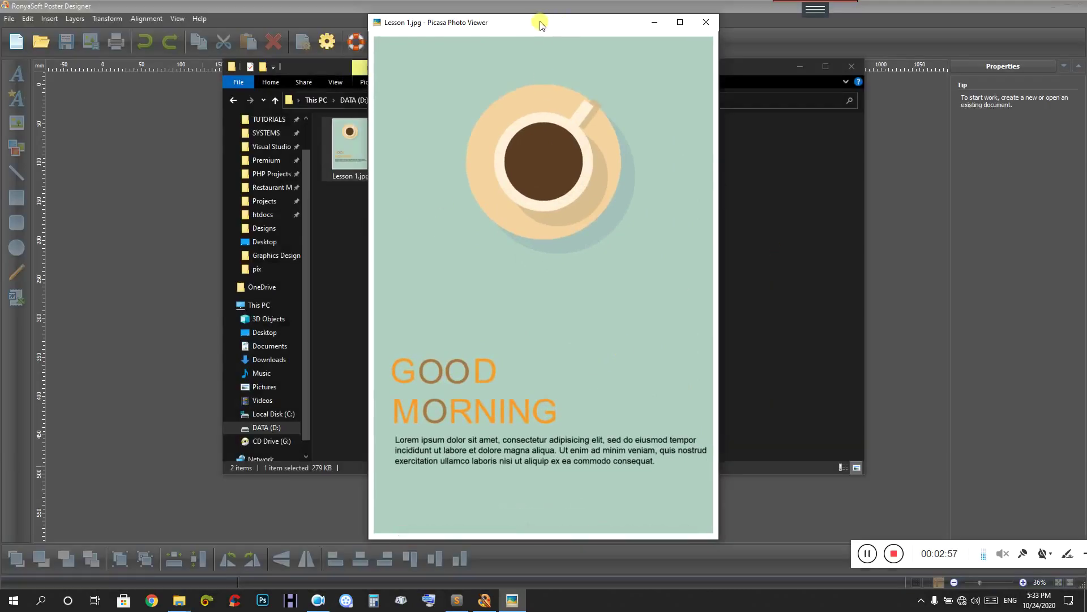
drag(539, 20, 780, 48)
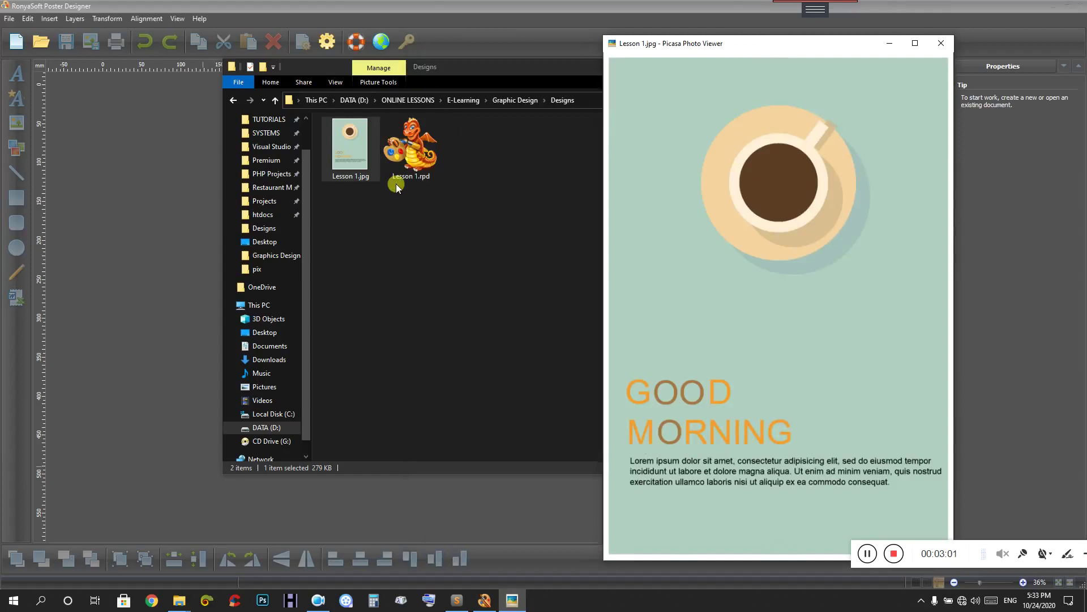
mouse_move(718, 197)
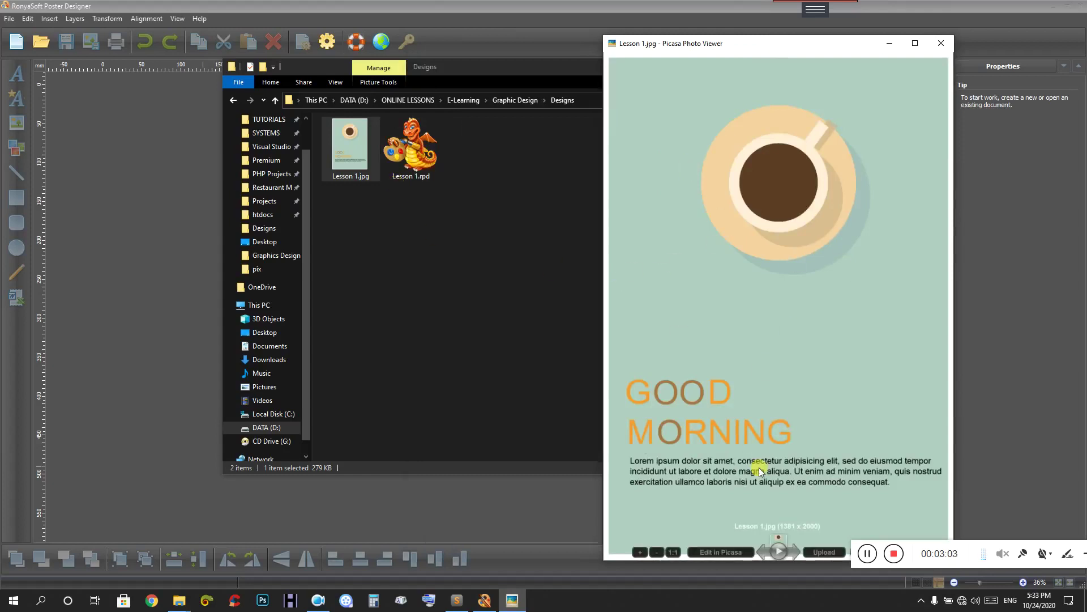
click(419, 163)
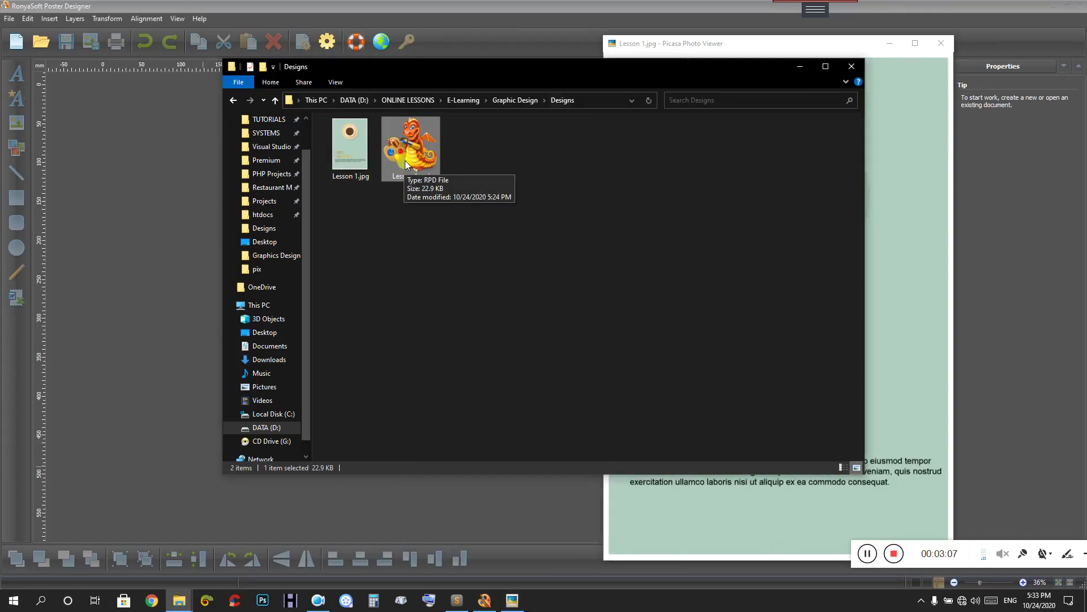
click(692, 46)
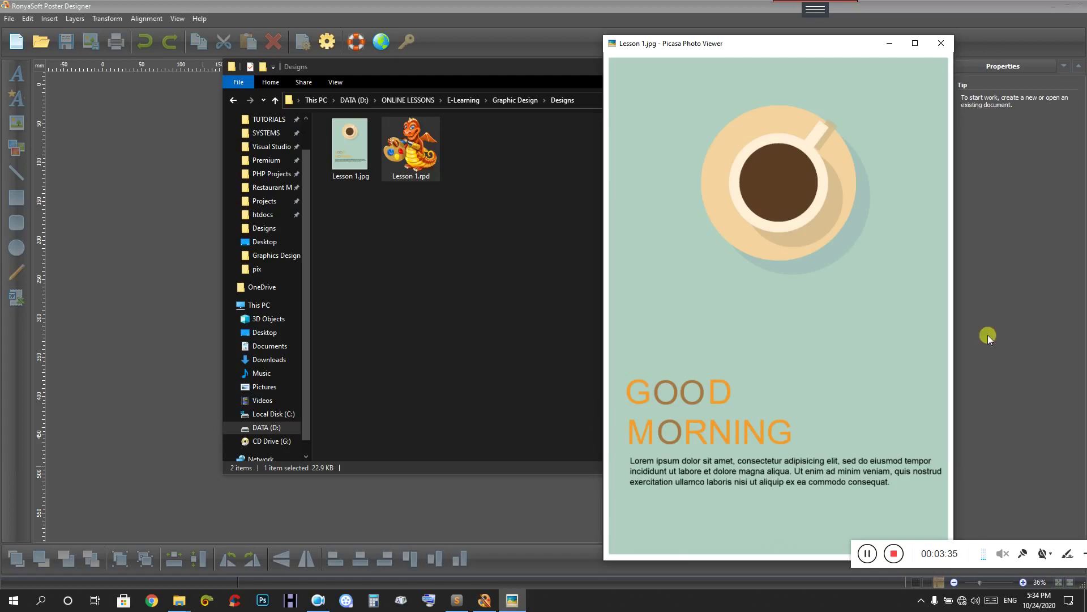
- Minimize the Lesson 1.jpg reference picture and close the Designs folder window
click(890, 43)
click(557, 224)
click(851, 66)
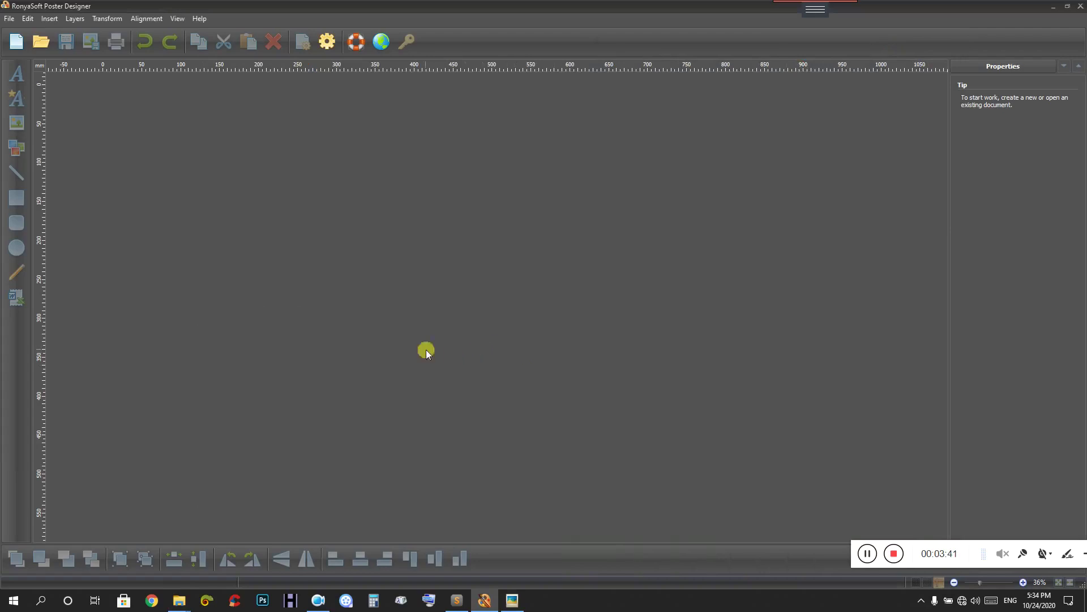
- Preview the Magazine Cover 1, 2 and 3 and Movie 1 templates, leaving the template chooser without creating a document
click(17, 43)
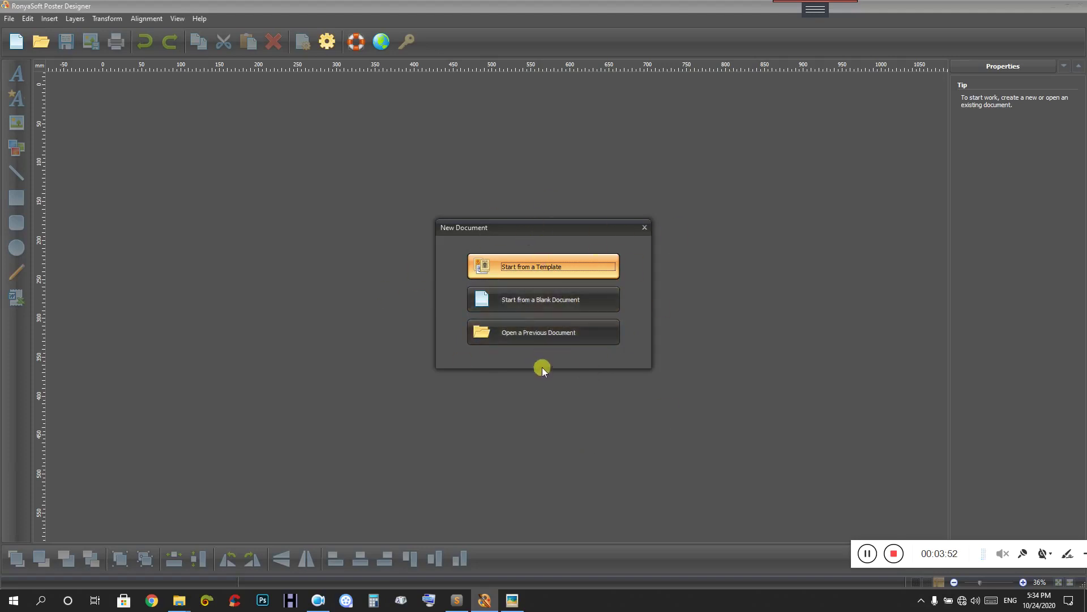
click(509, 270)
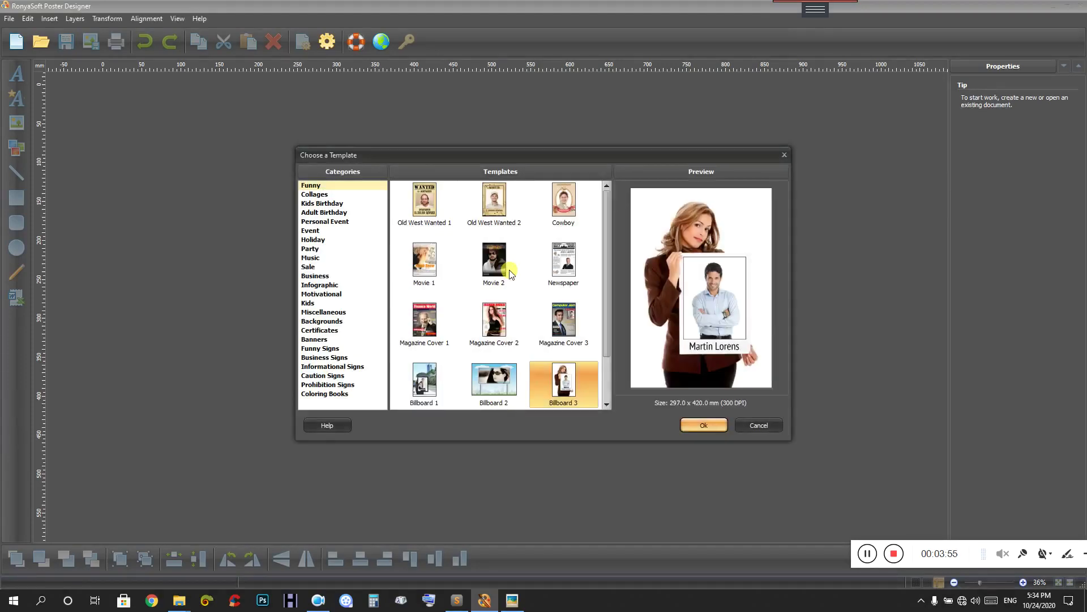
click(497, 326)
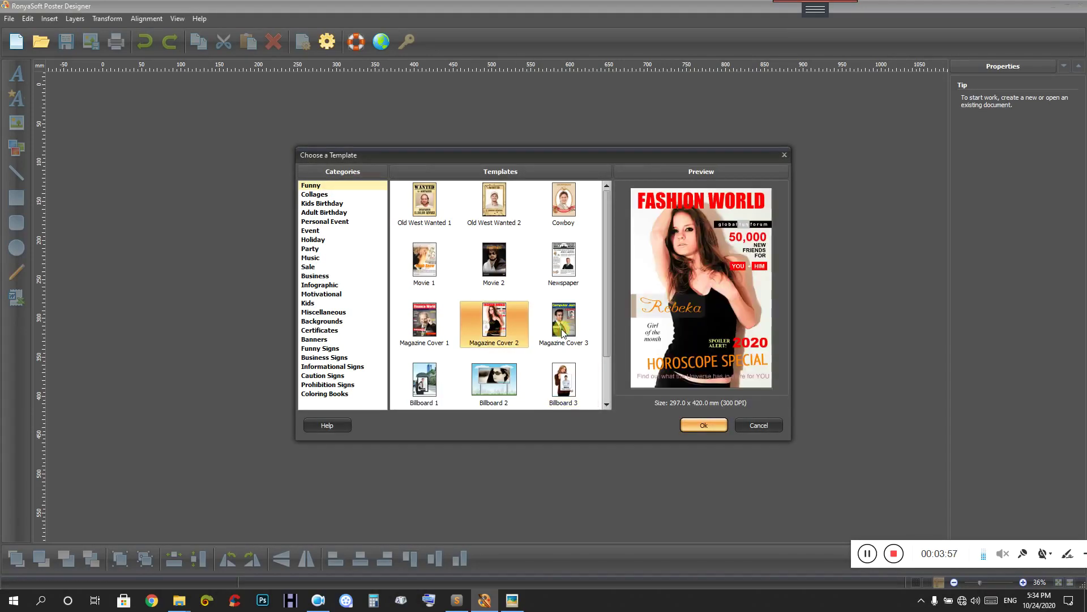
click(564, 331)
click(497, 321)
click(438, 325)
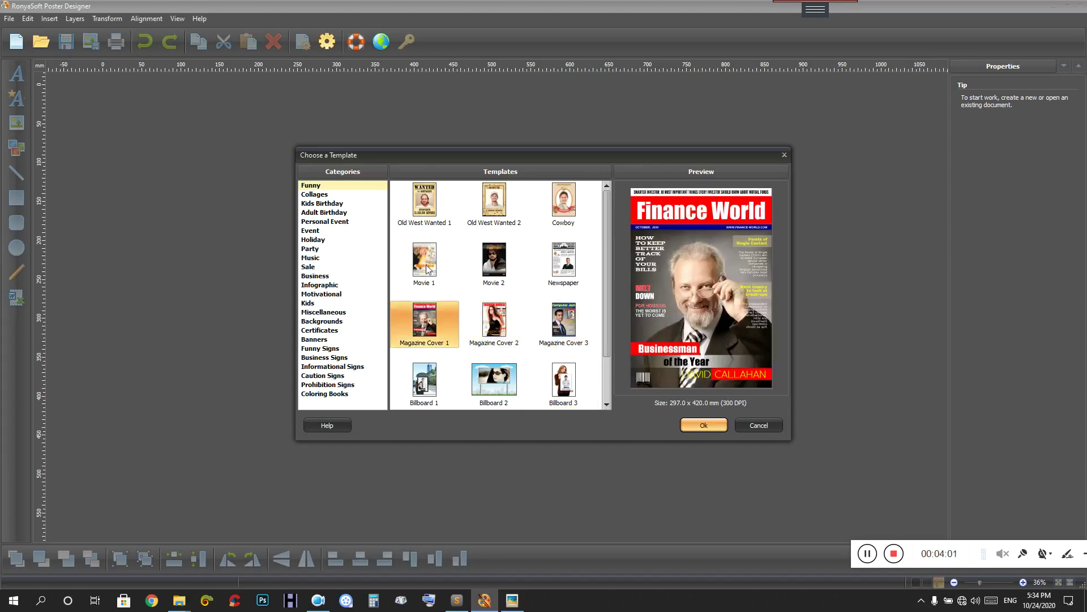
click(427, 269)
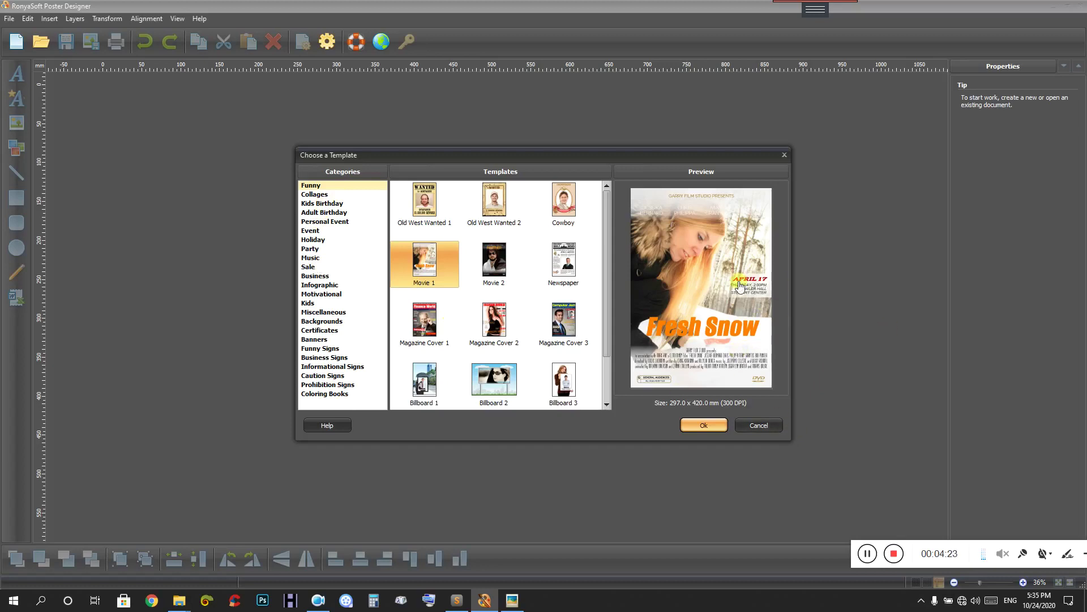
click(748, 424)
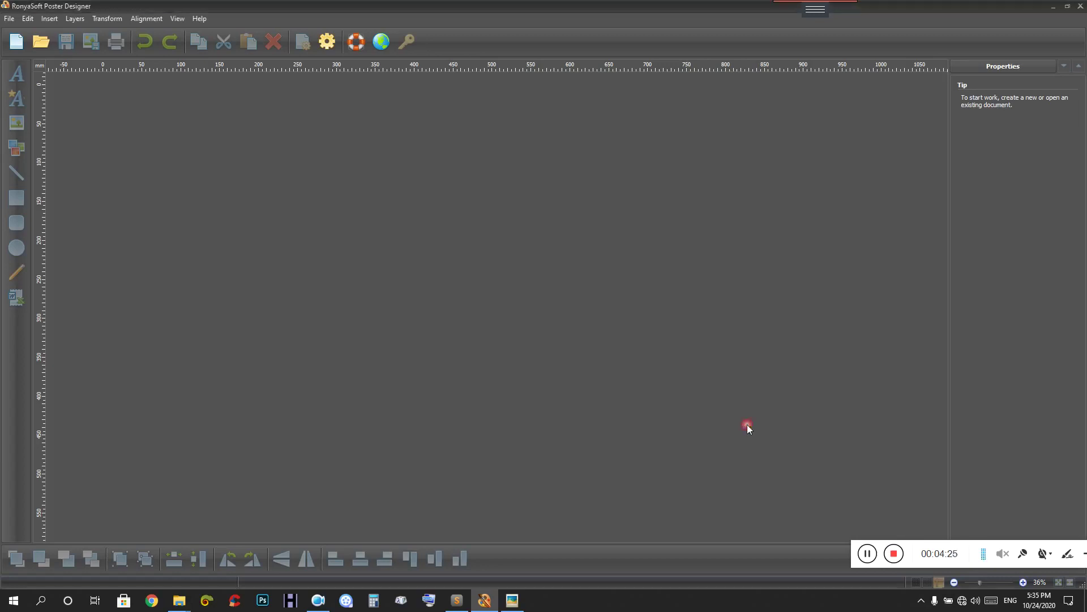
- Create a blank document 270 mm wide and 420 mm high at 300 DPI
click(16, 41)
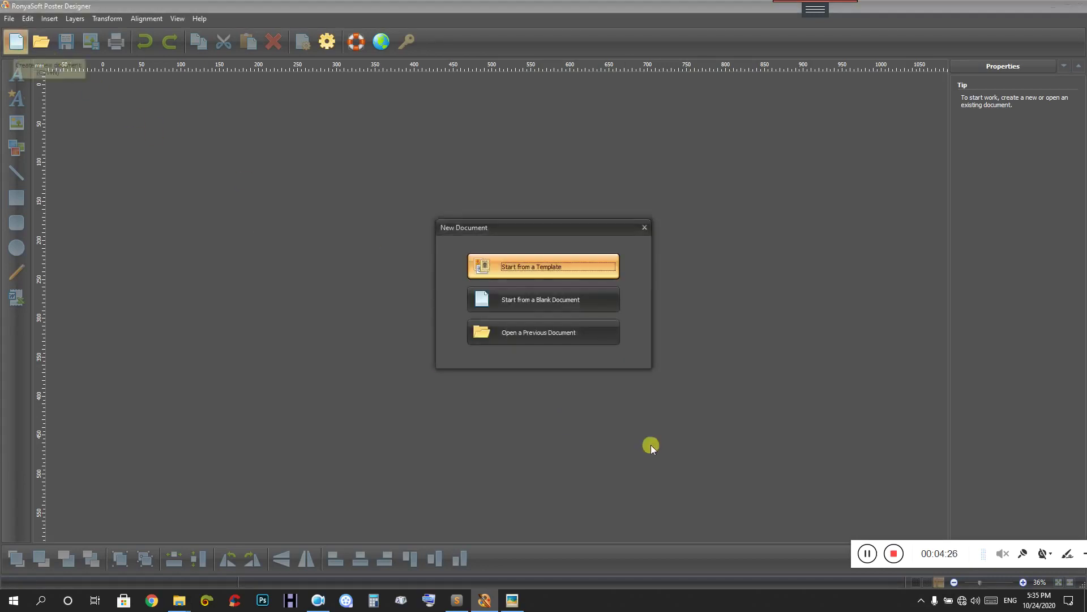
click(524, 308)
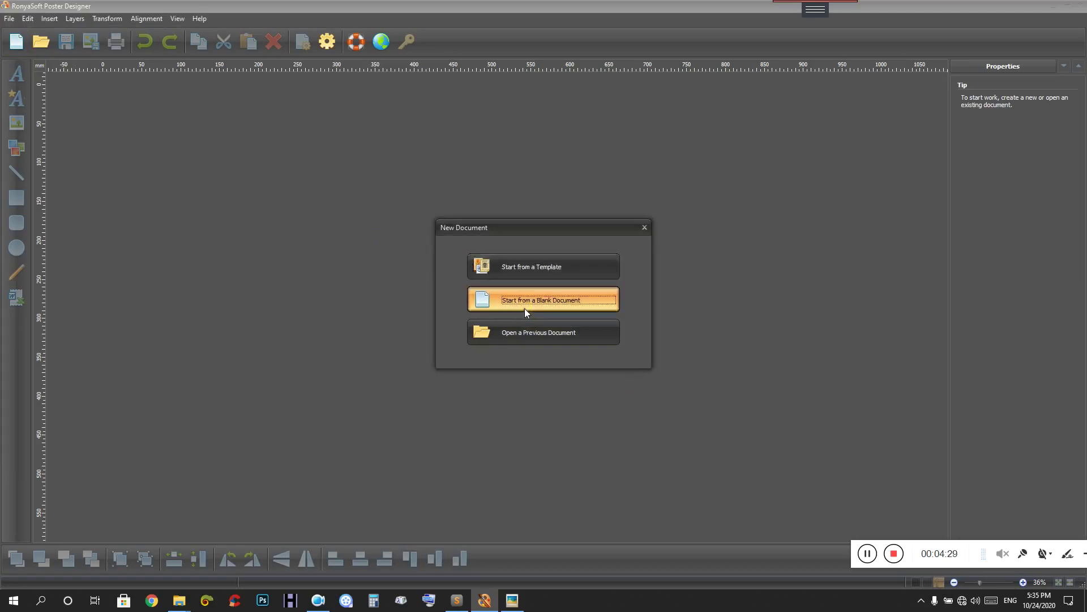
click(512, 600)
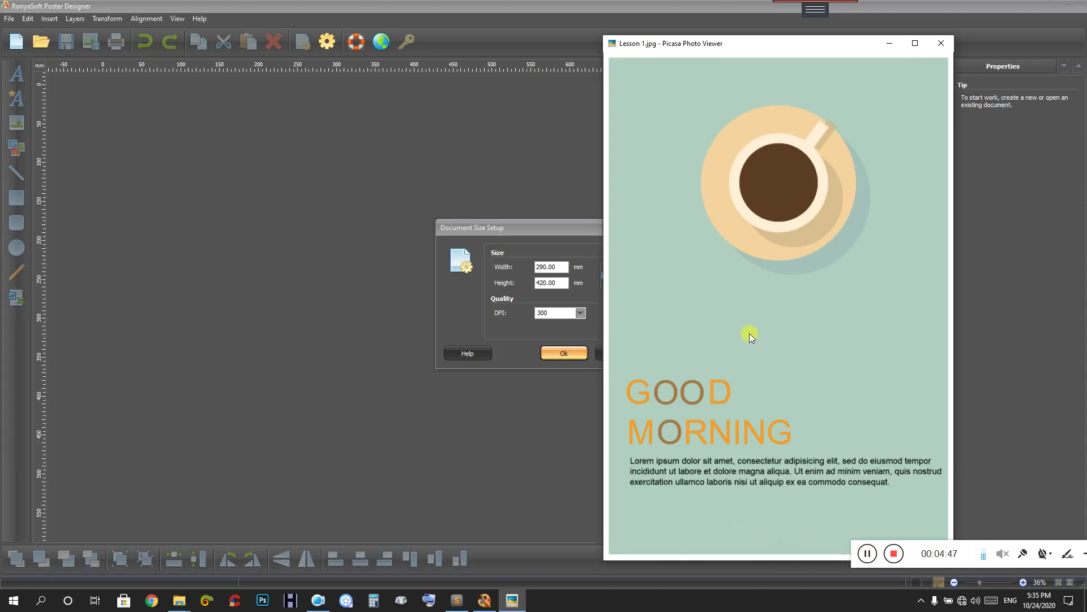
click(527, 243)
click(562, 268)
key(BackSpace)
key(BackSpace)
key(BackSpace)
drag(561, 268, 540, 267)
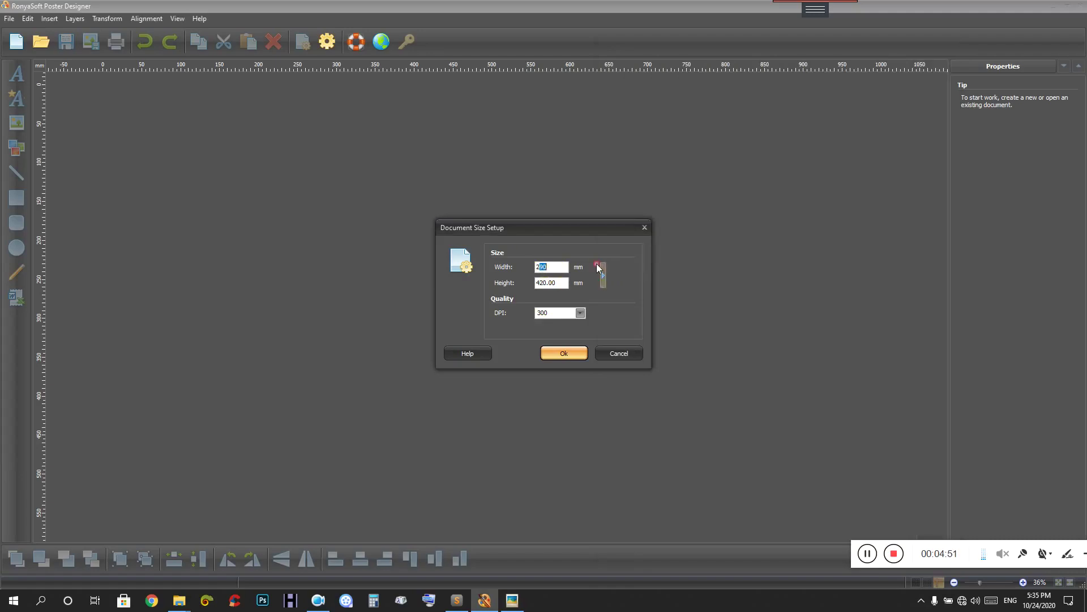
text(7)
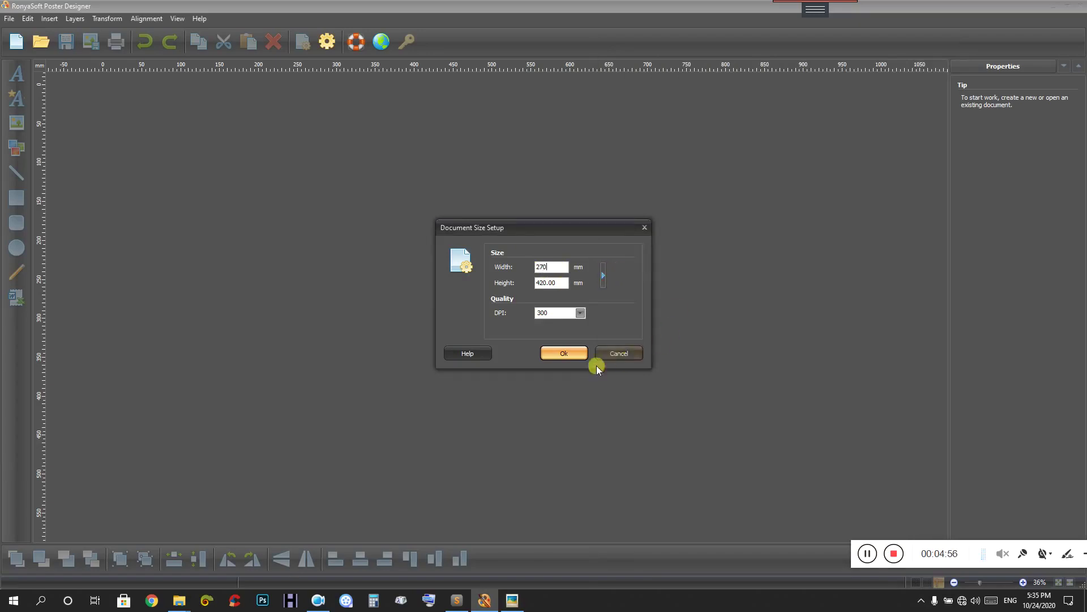
click(572, 350)
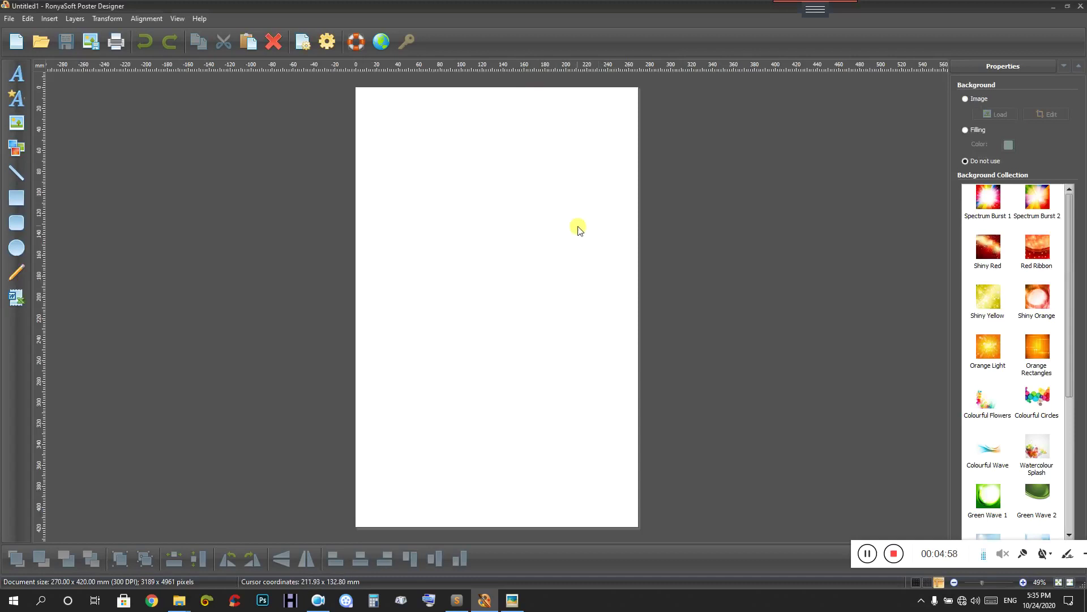
- Change the document width to 290 mm in the document size setup
click(303, 49)
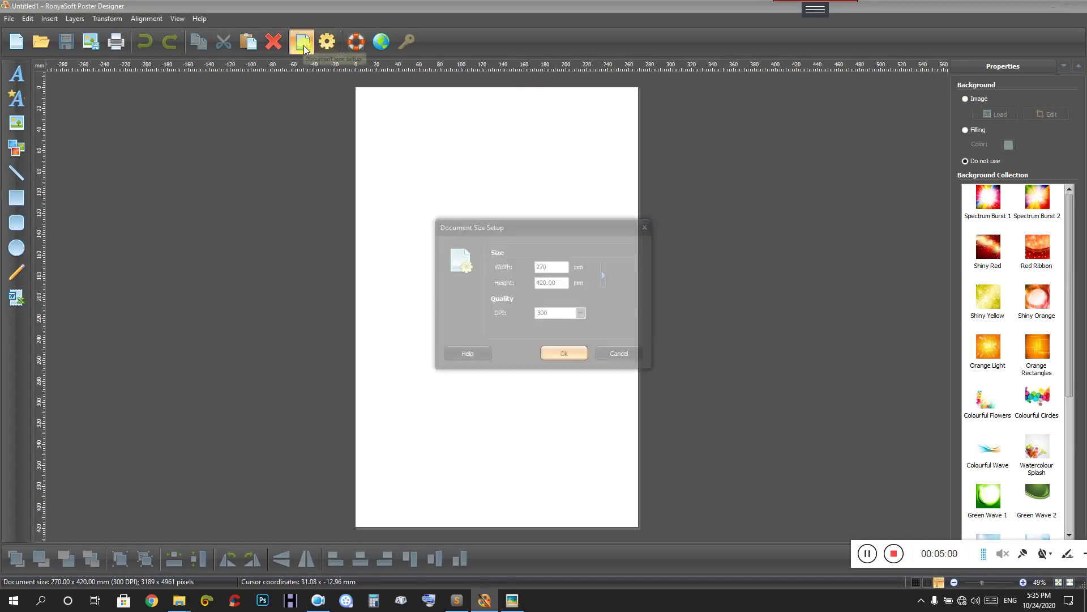
click(541, 267)
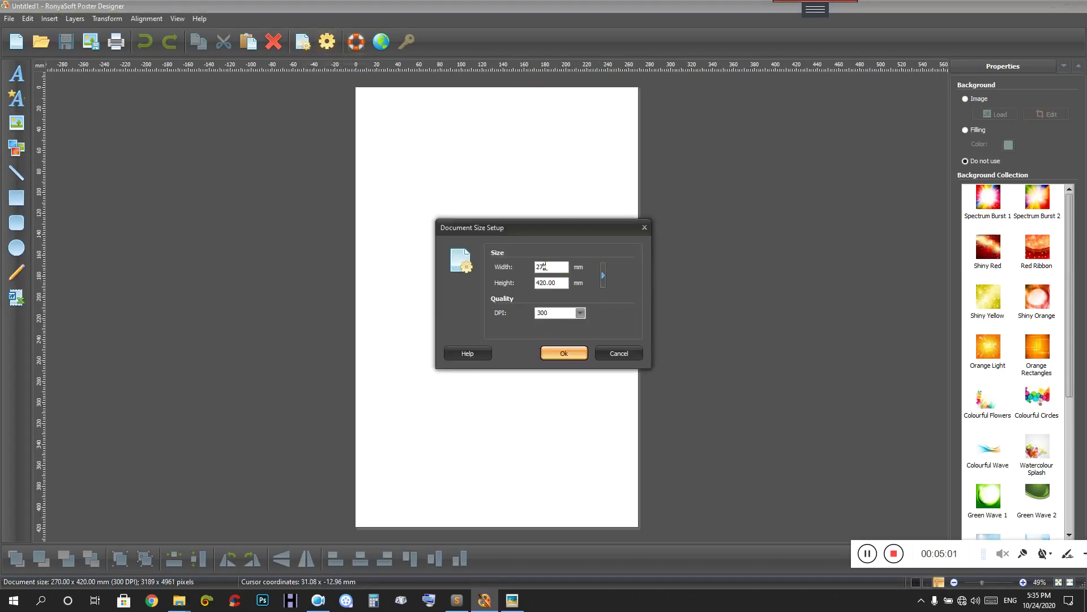
text(20)
text(90)
click(574, 356)
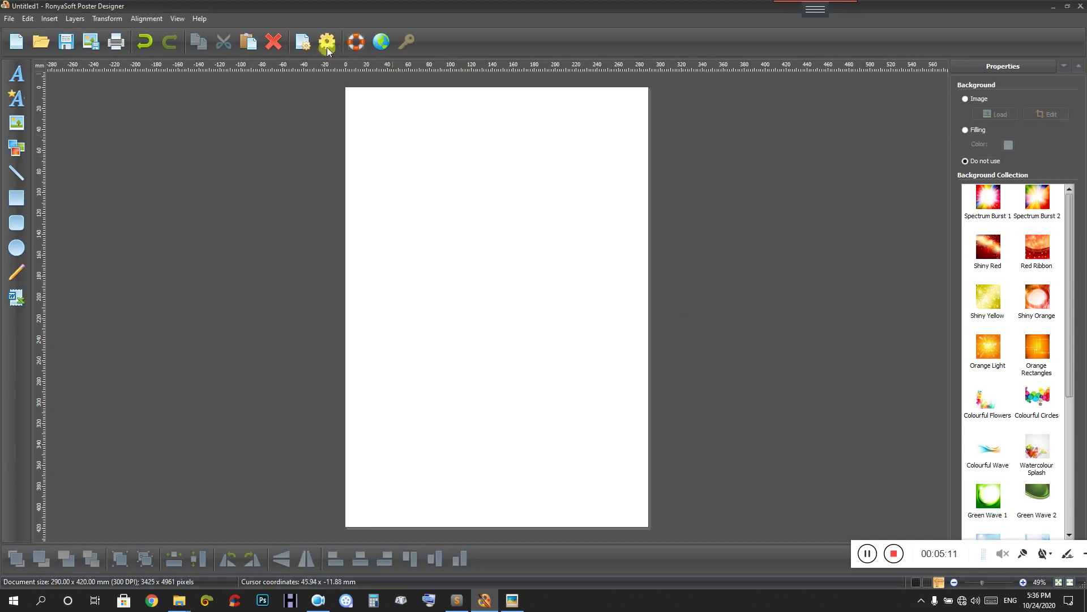
- Set the document width back to 270 mm in the document size setup
click(304, 43)
click(539, 266)
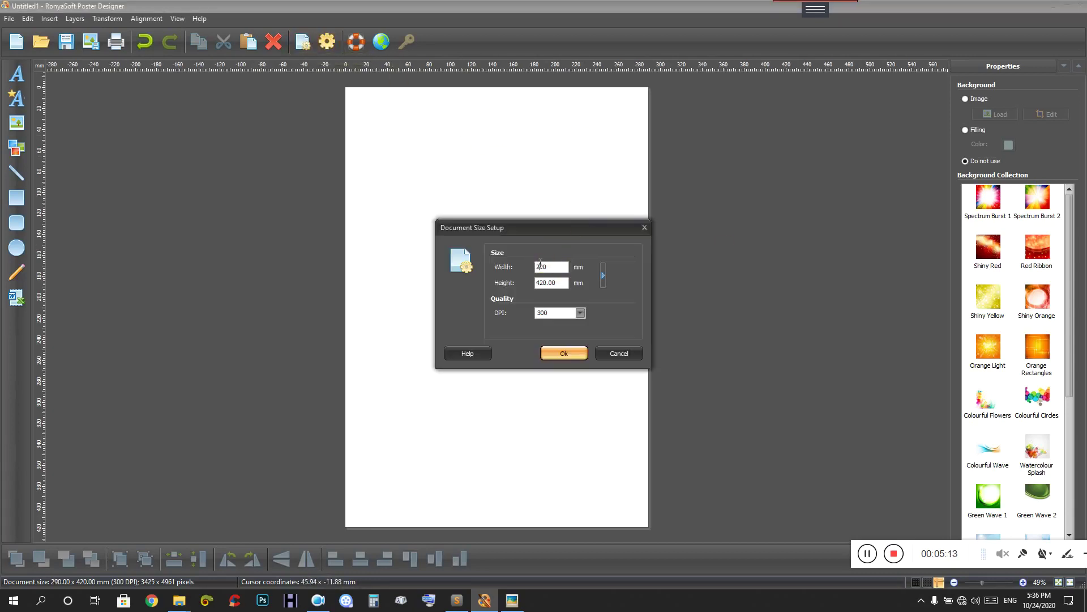
text(70.00)
click(560, 352)
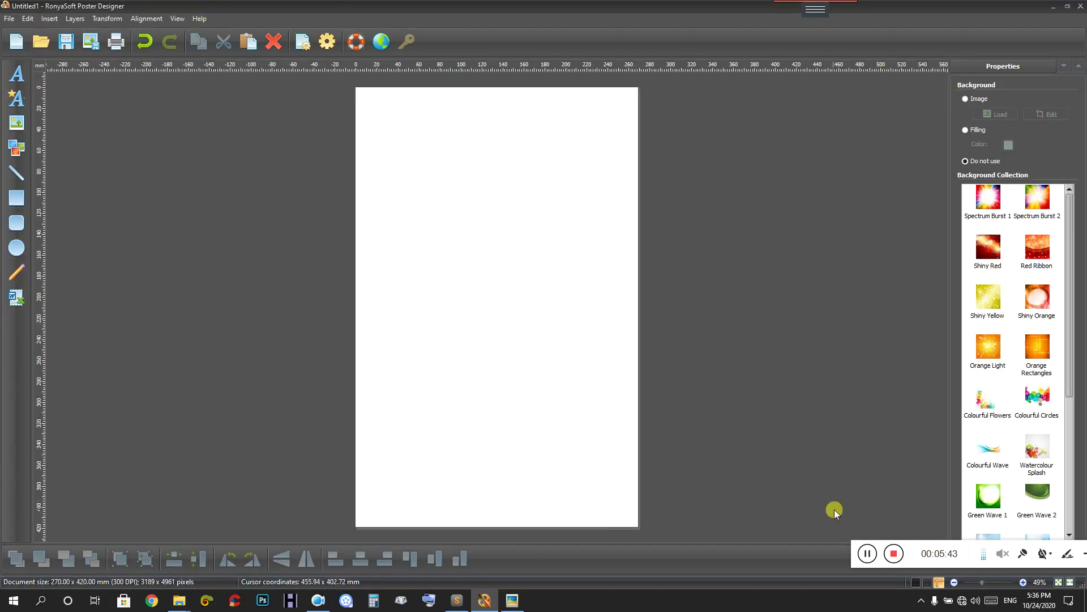
- Examine the Lesson 1.jpg reference poster in Picasa Photo Viewer, then minimize the viewer
click(512, 600)
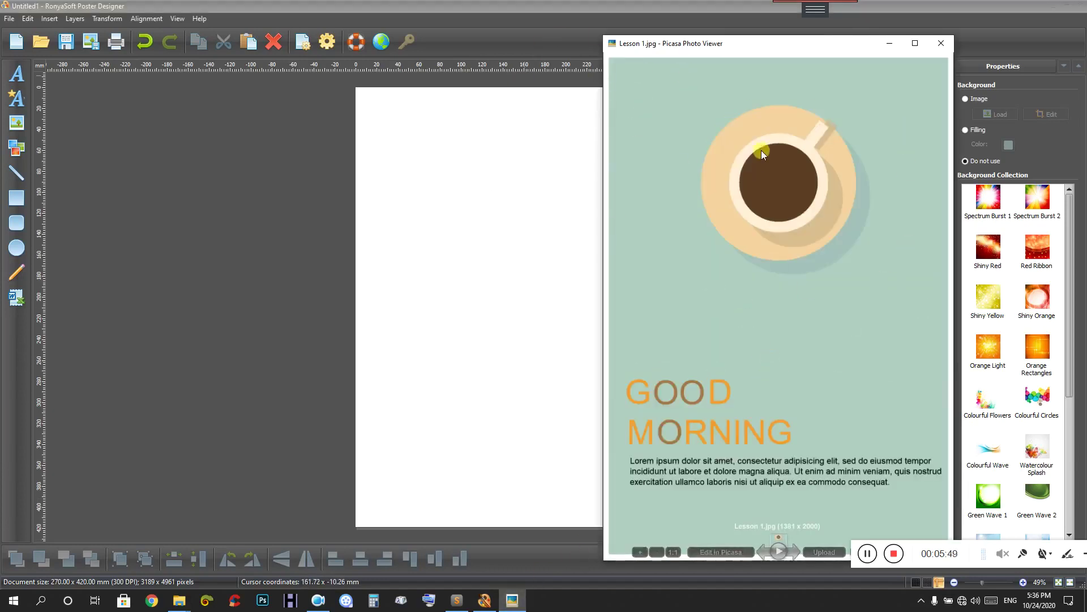
drag(744, 49, 504, 39)
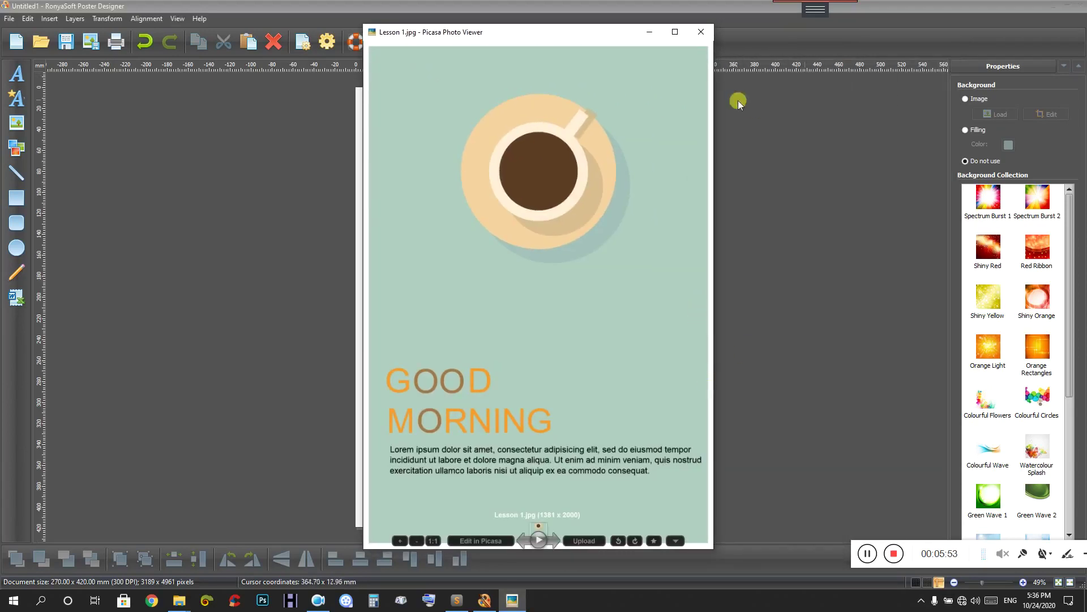
click(645, 39)
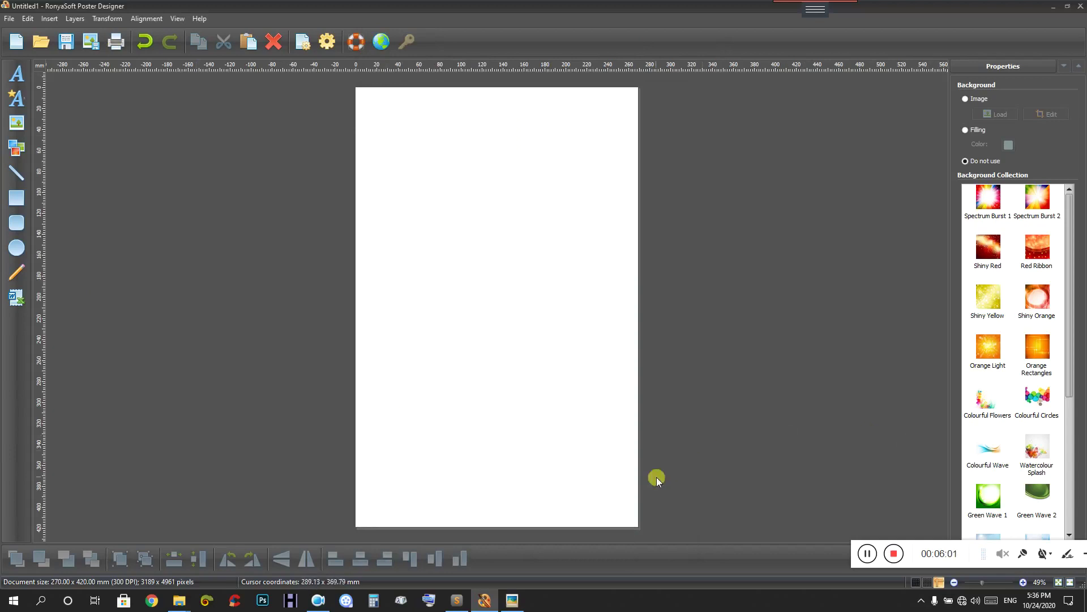
- Arrange the poster document window and the Lesson 1.jpg reference side by side, stretching the document window to full screen height
click(1068, 6)
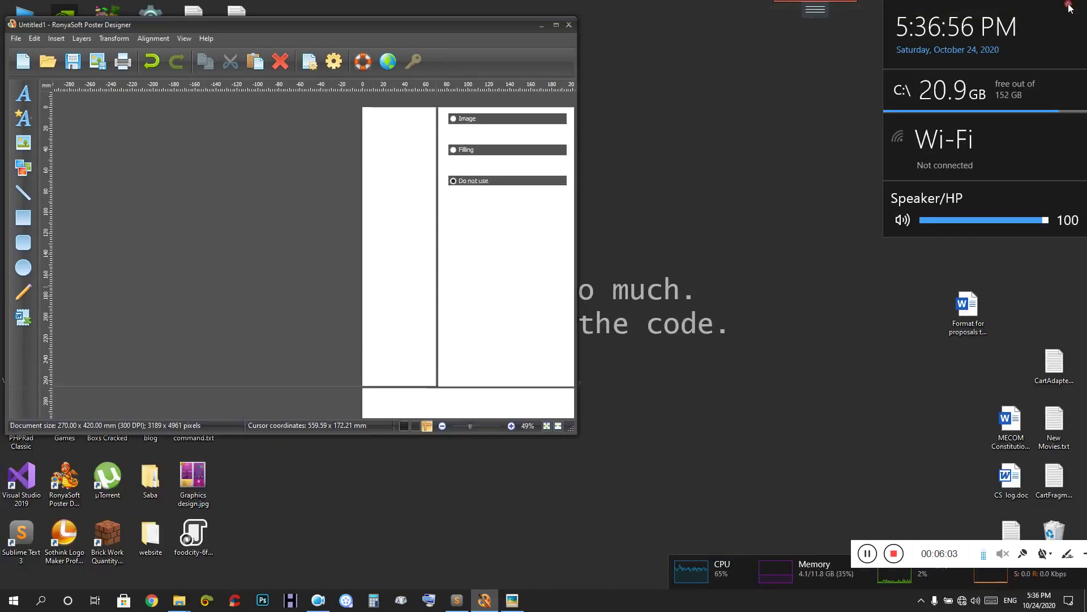
click(512, 600)
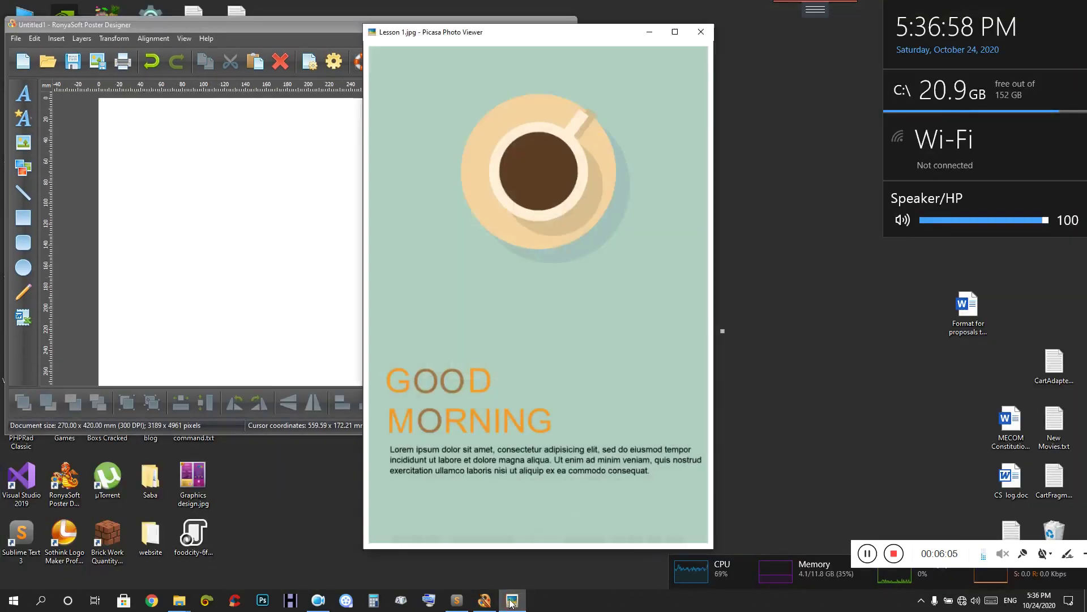
drag(530, 37, 974, 18)
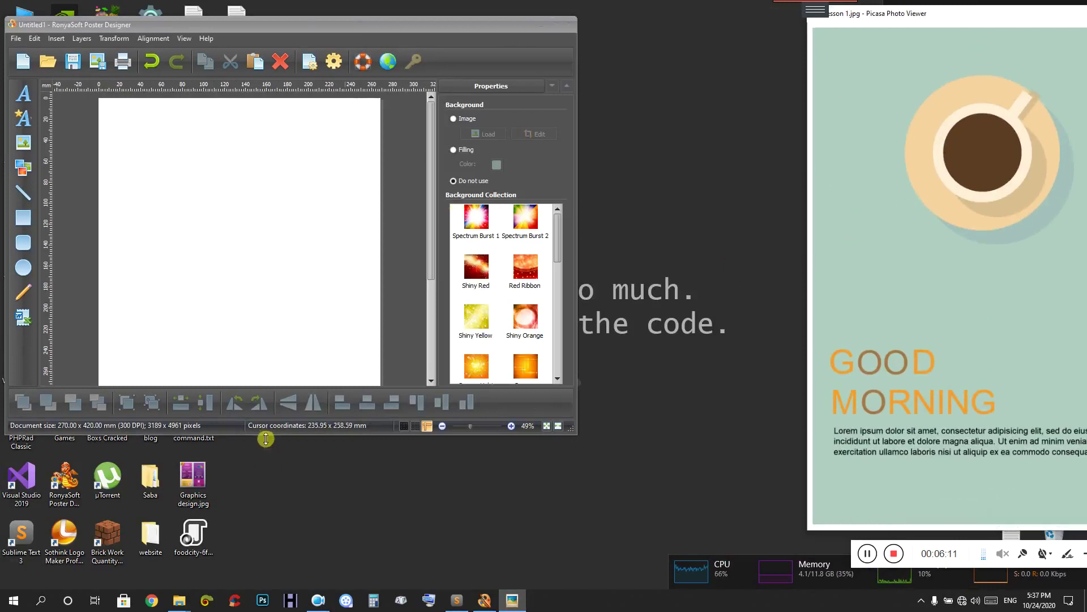
drag(267, 433, 268, 457)
drag(267, 593, 267, 595)
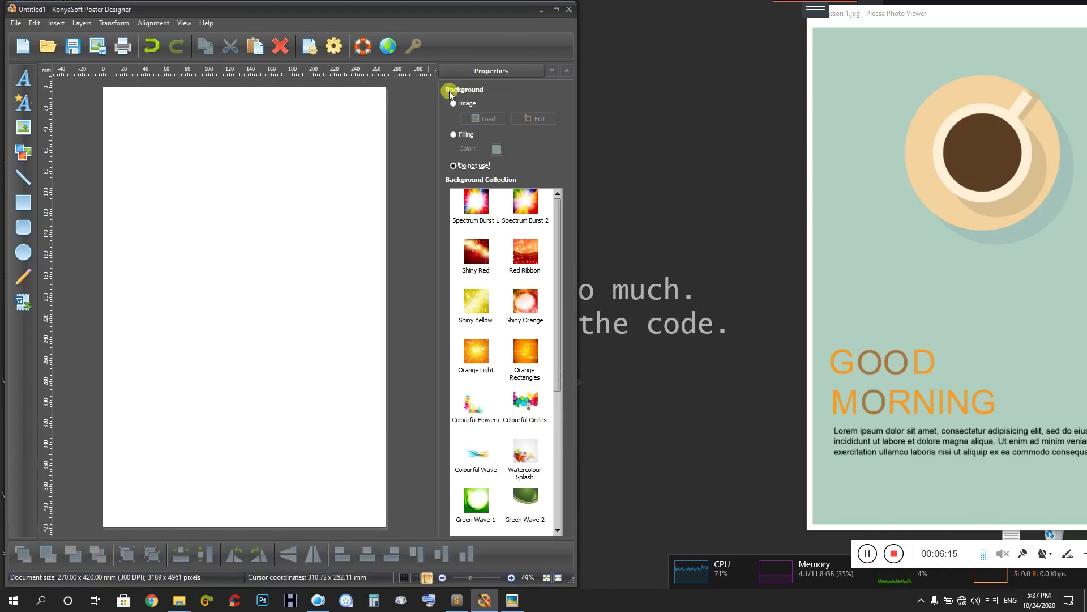
- Load the catamaran cruises wallpaper as the background image, cropped to its left part with the boat
click(461, 104)
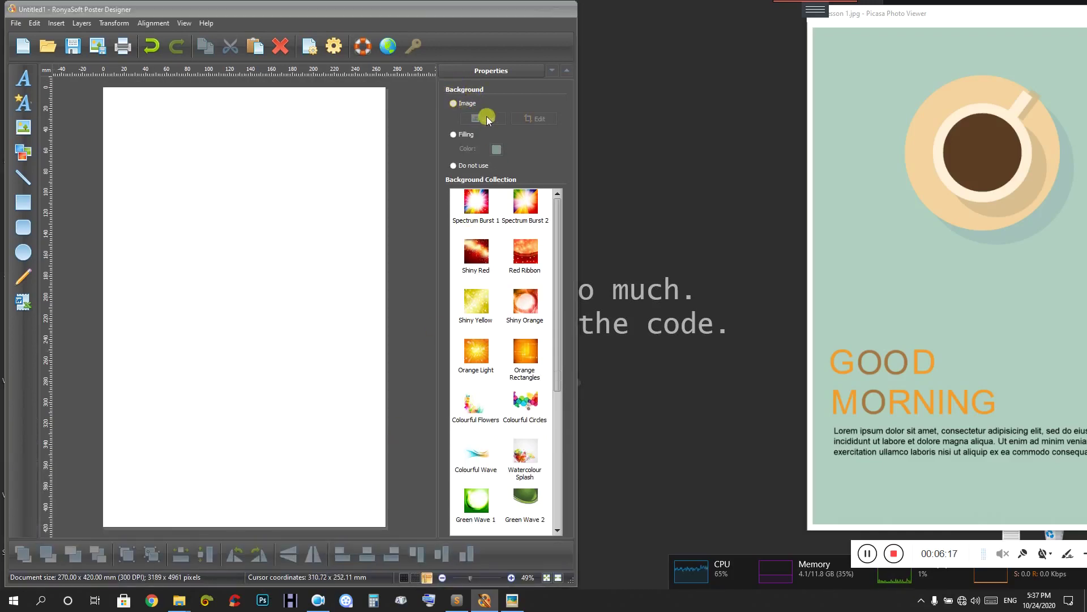
click(487, 117)
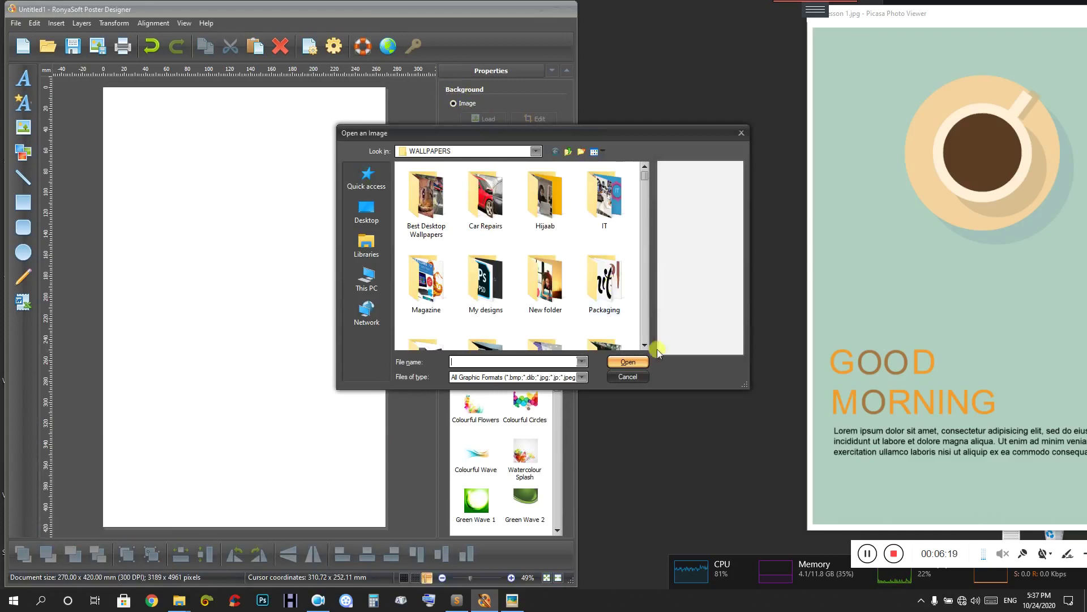
double_click(592, 313)
click(604, 201)
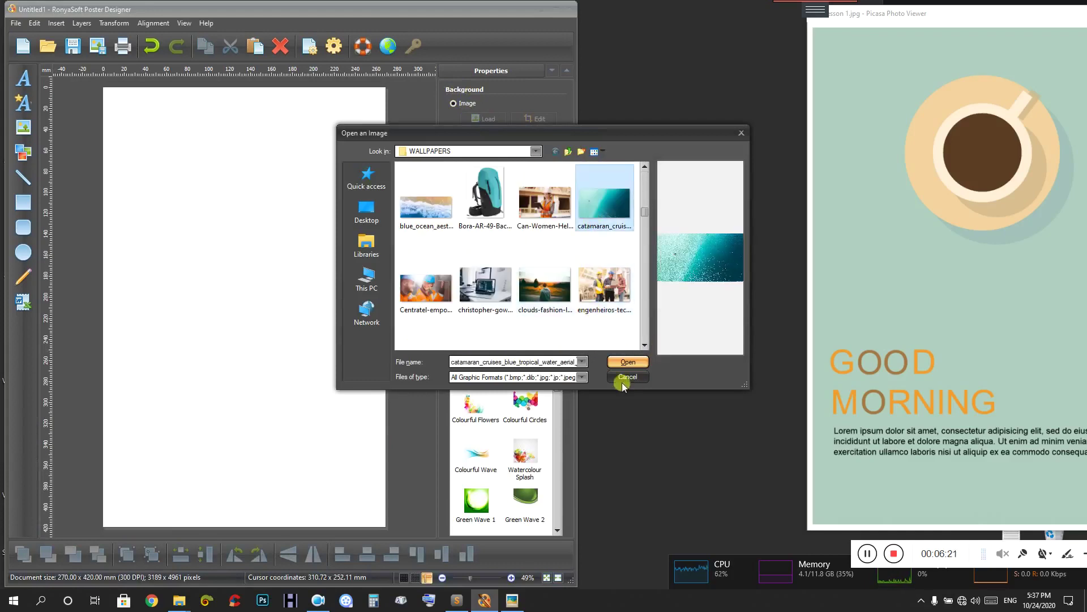
click(621, 362)
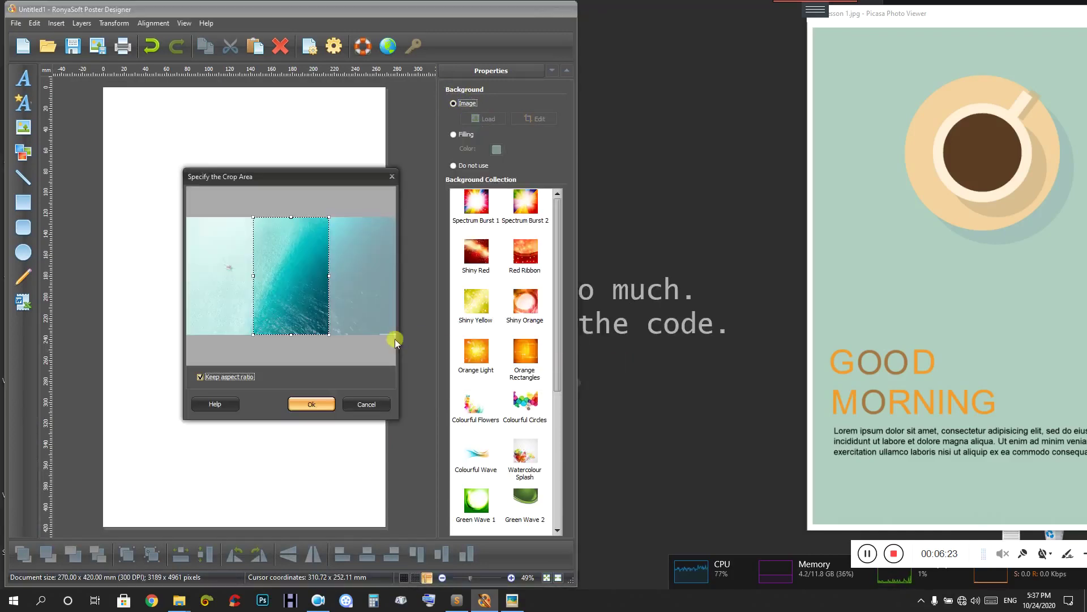
drag(293, 287, 212, 284)
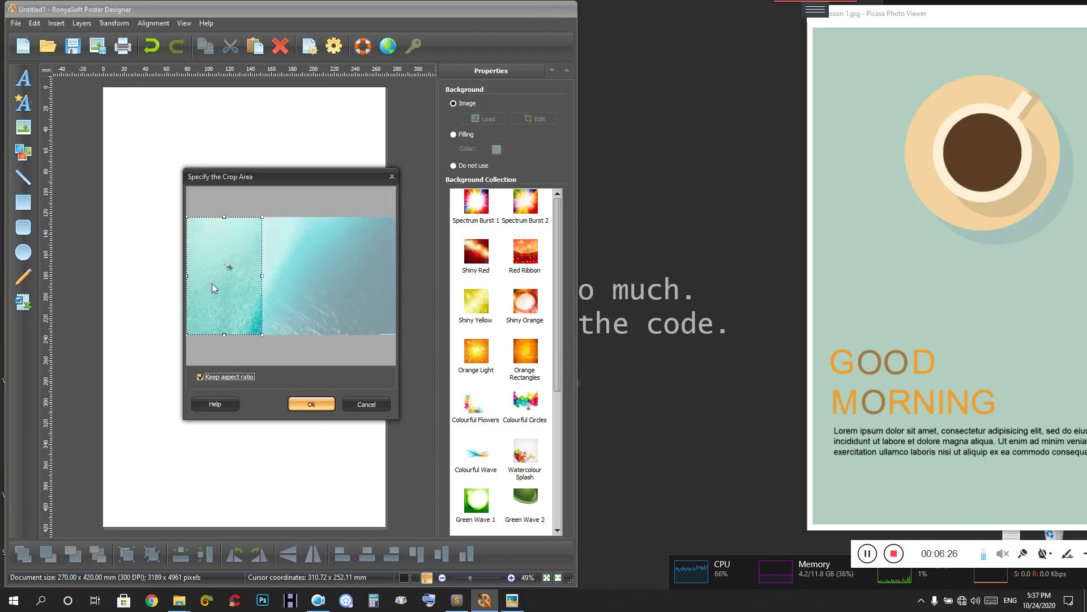
click(312, 404)
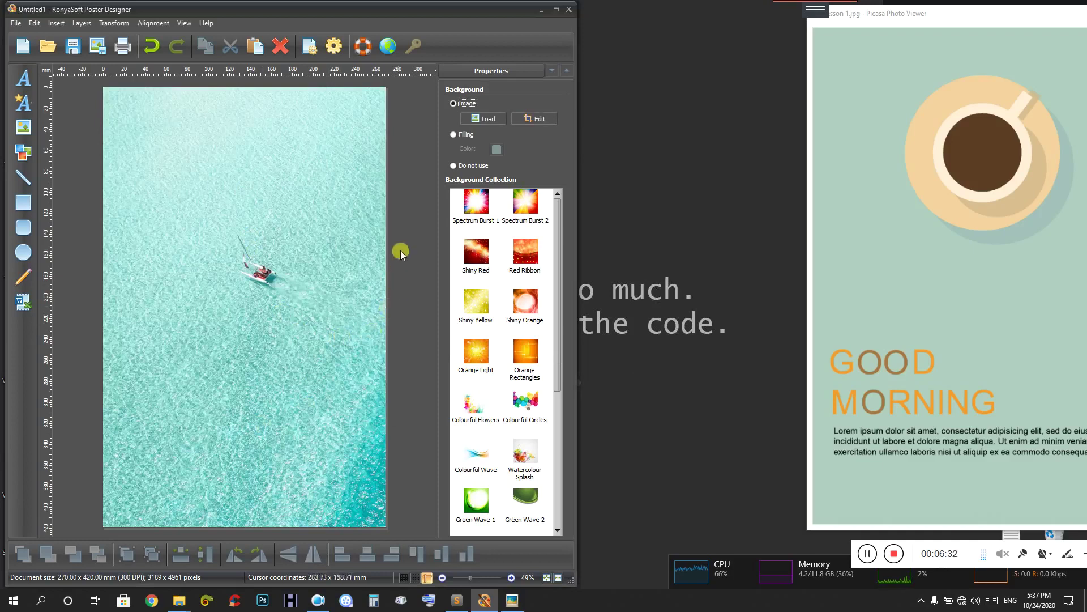
- Re-crop the background image to the middle of the photo, where light and dark water meet
click(530, 122)
drag(274, 284, 309, 284)
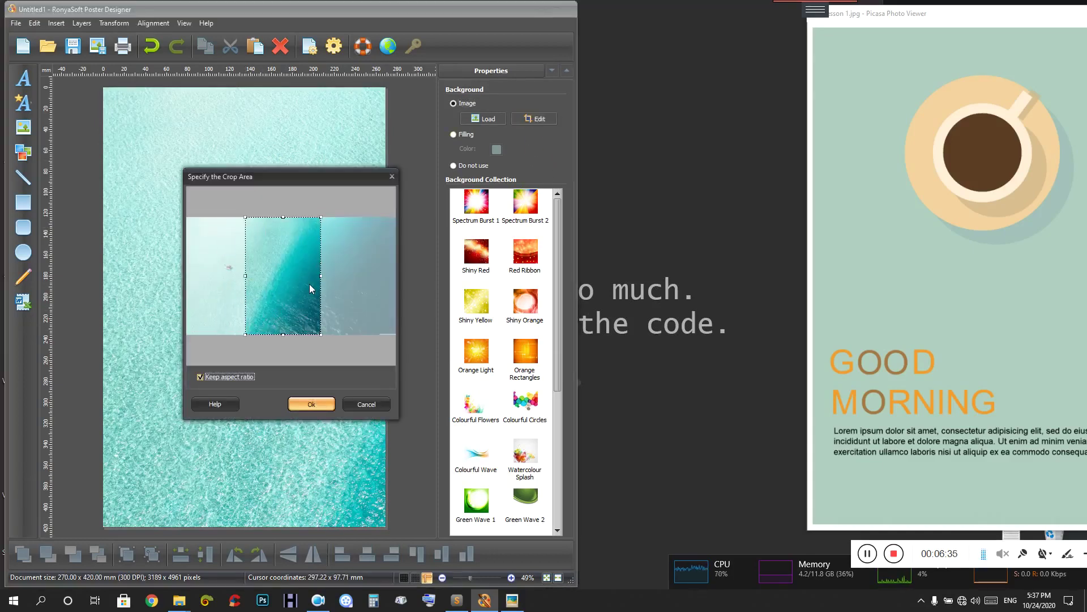
click(315, 406)
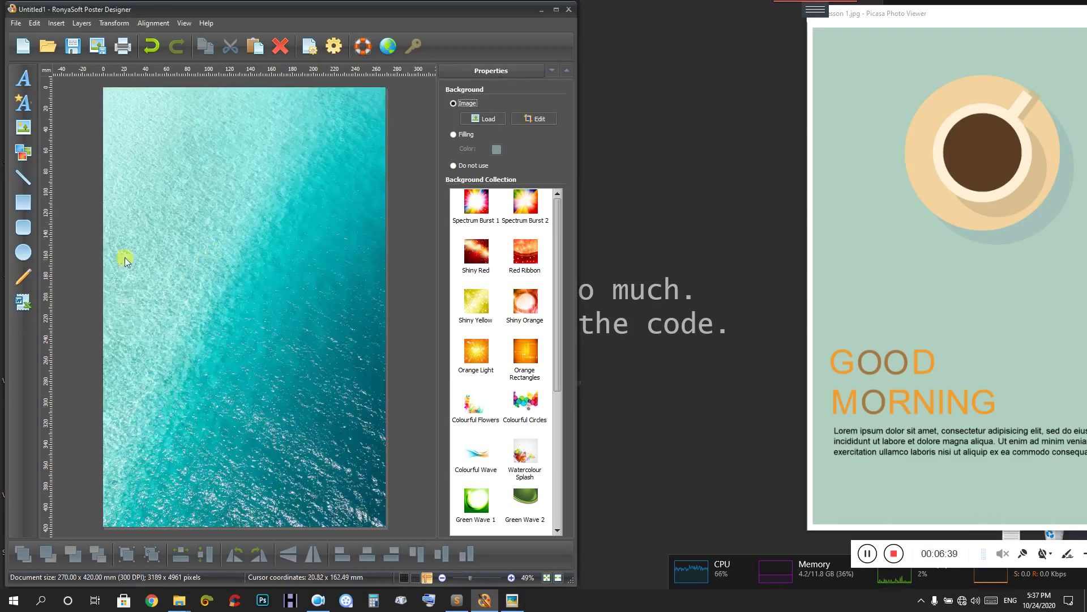
- Switch the background from the image to a colour filling, briefly trying the document without a background
click(465, 135)
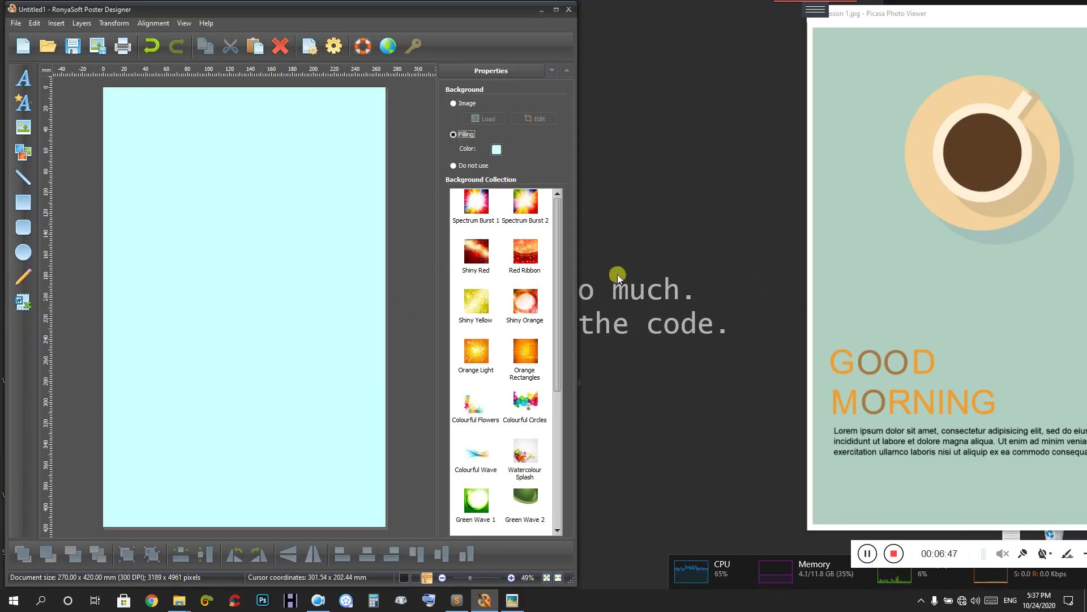
click(458, 165)
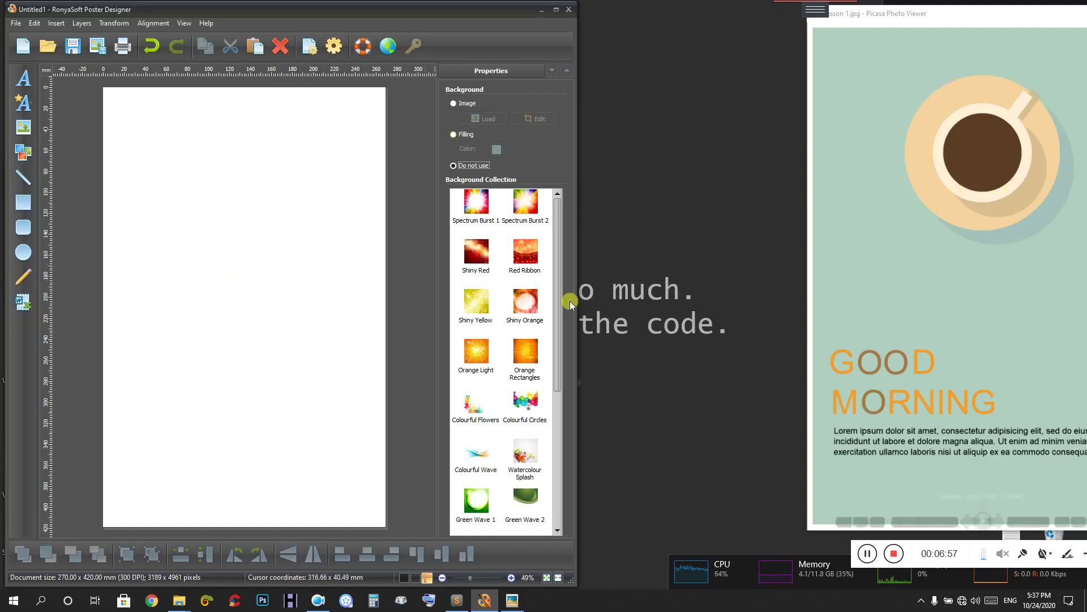
click(453, 135)
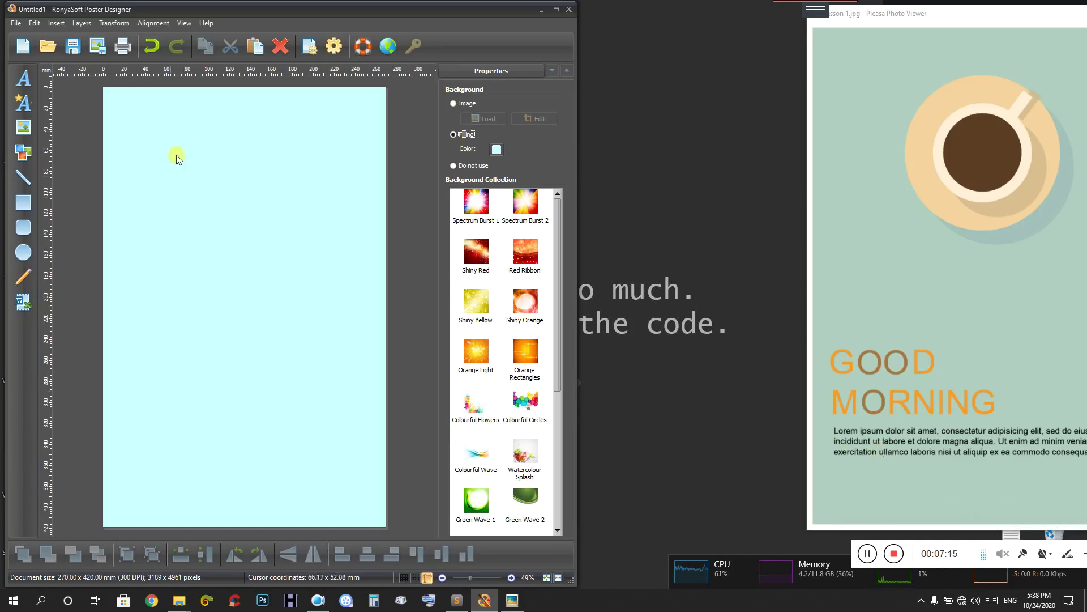
- Set the background filling colour to navy blue, hex 000080
click(496, 150)
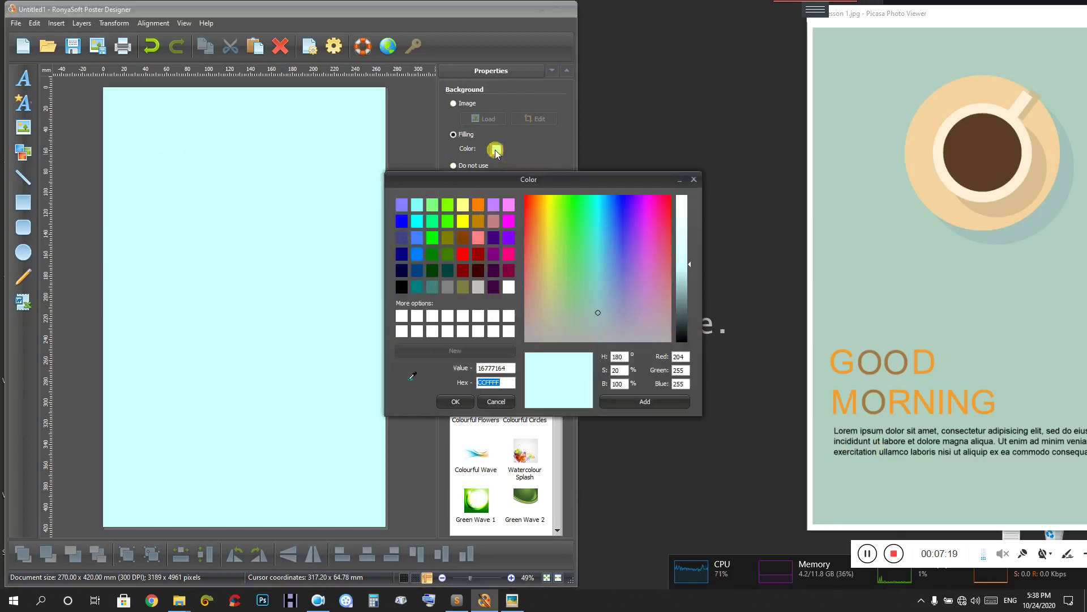
drag(541, 178, 486, 155)
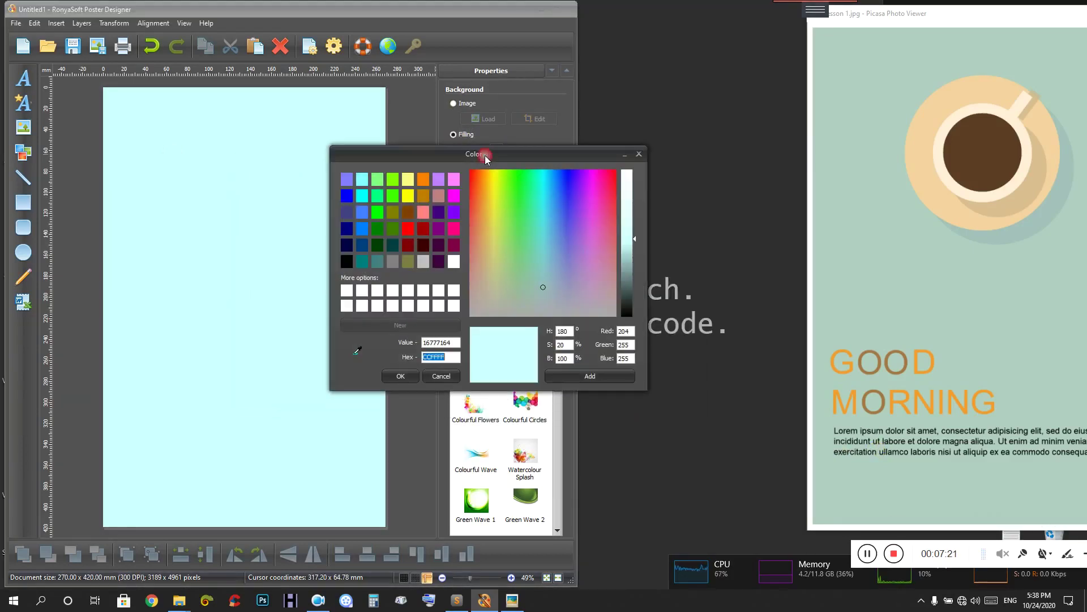
click(348, 187)
click(346, 195)
click(346, 228)
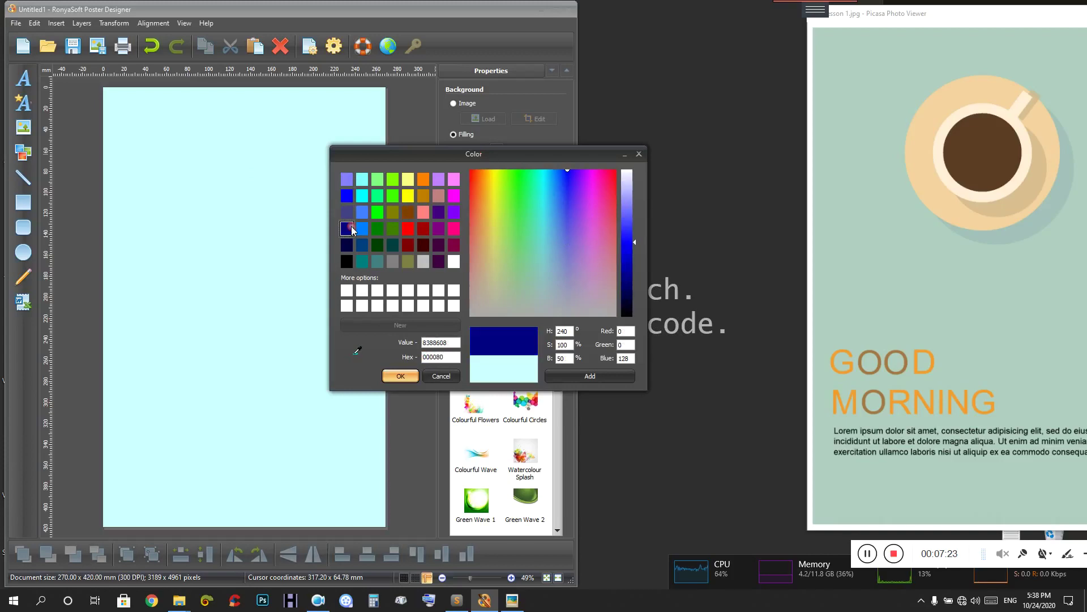
click(386, 377)
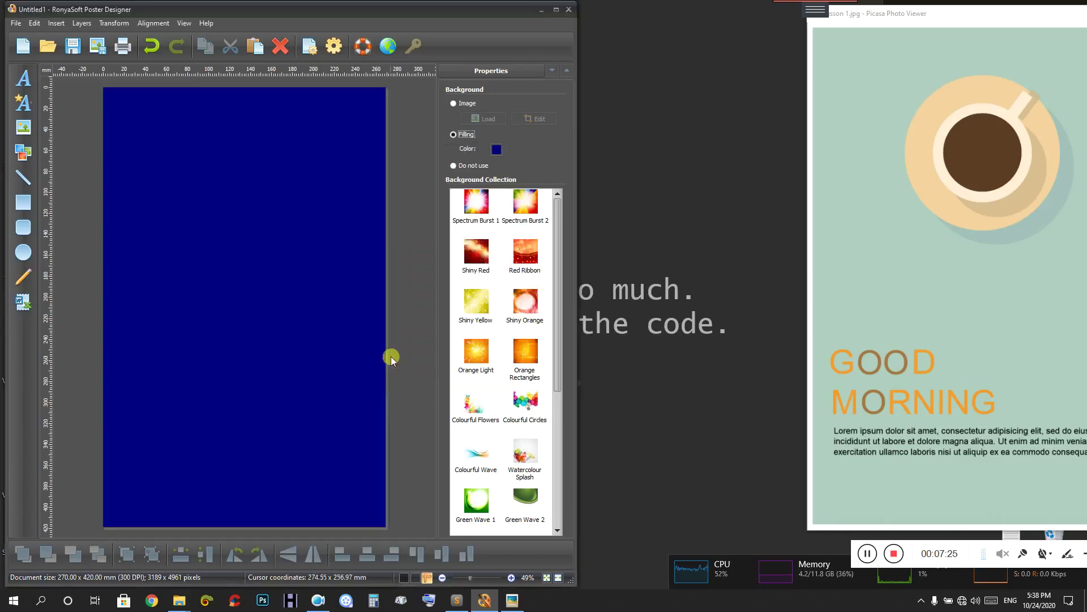
- Change the background filling colour to light grey, hex C0C0C0
click(497, 150)
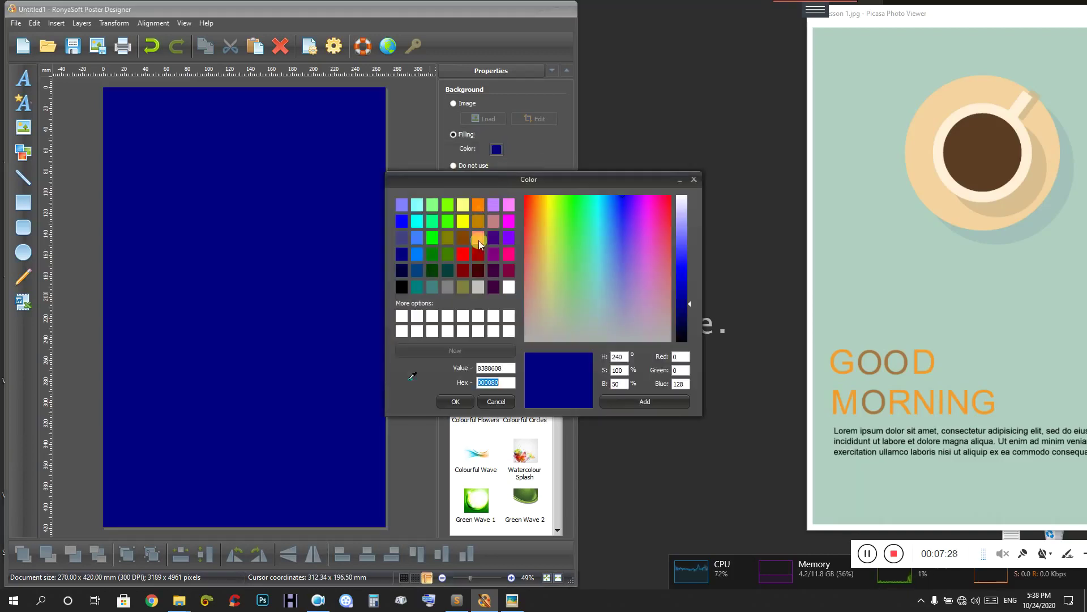
click(478, 288)
click(454, 402)
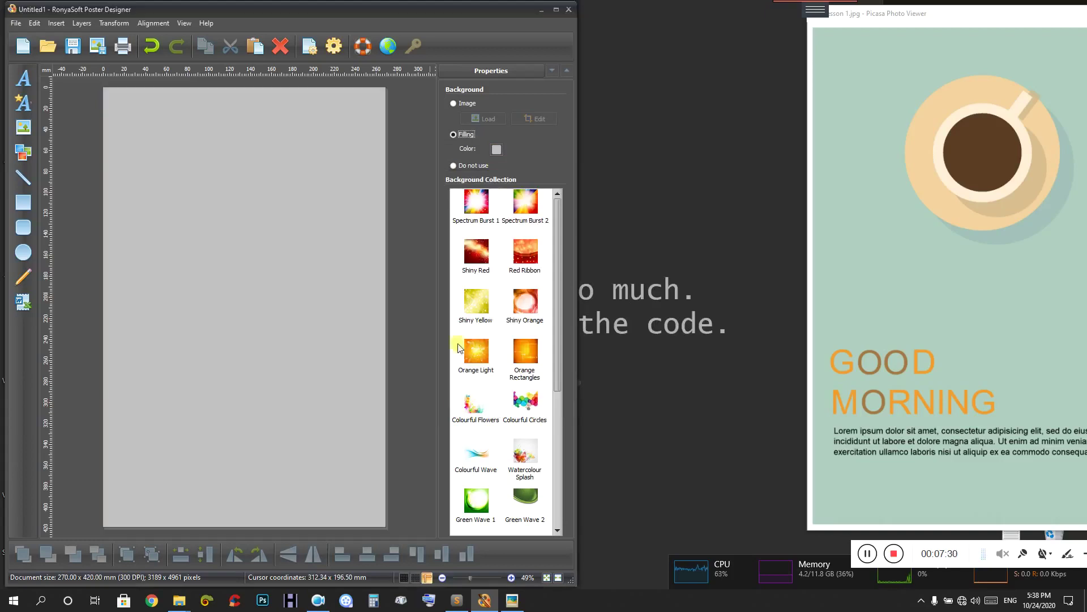
- Set the background filling to the muted green AFCFC0 sampled from the reference poster's background with the eyedropper
click(497, 149)
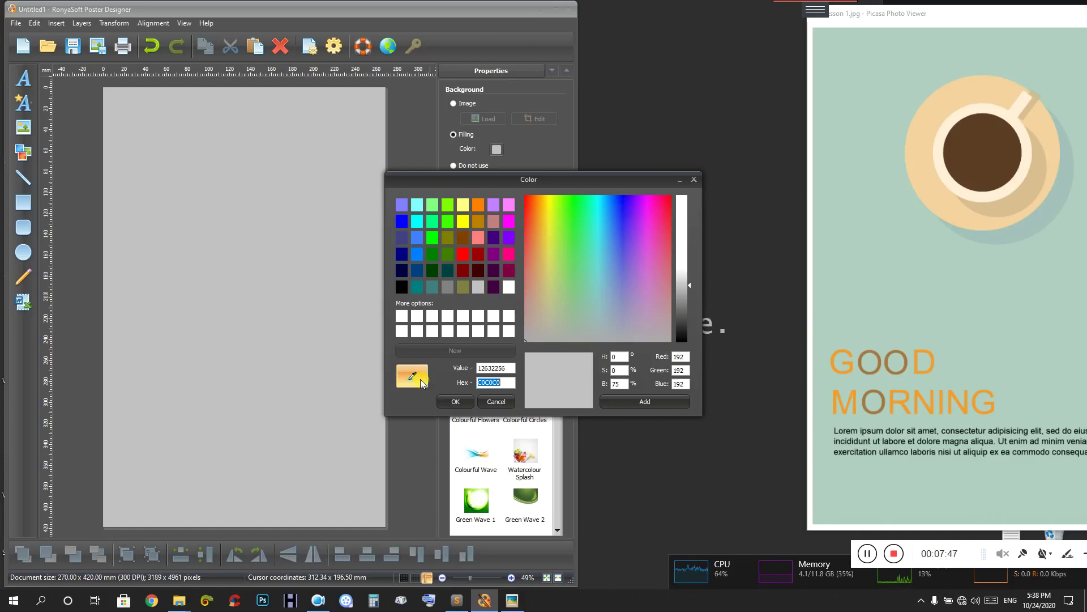
click(410, 380)
click(856, 205)
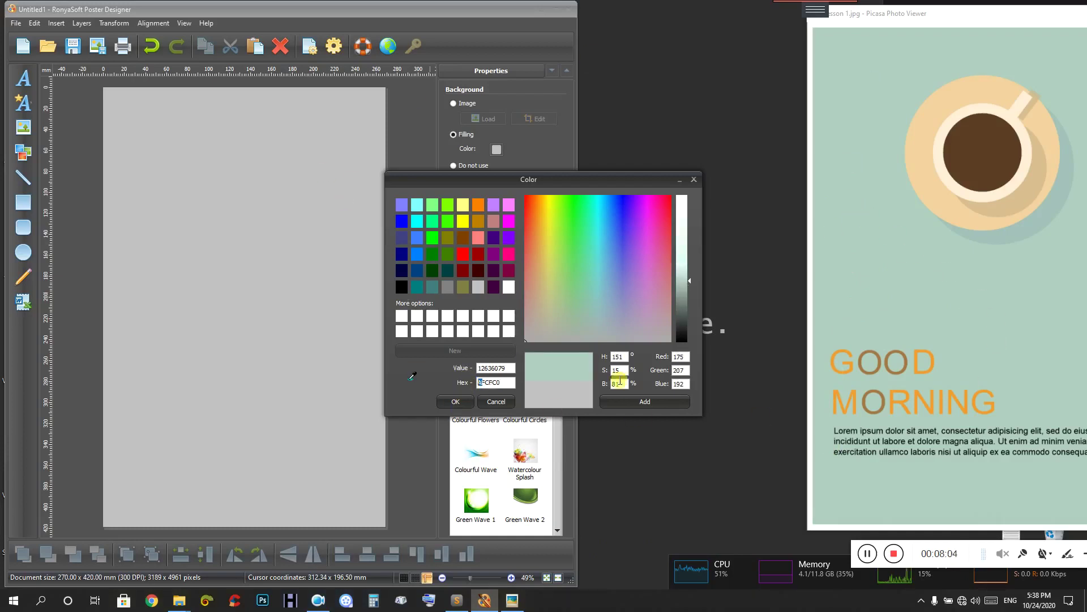
click(496, 383)
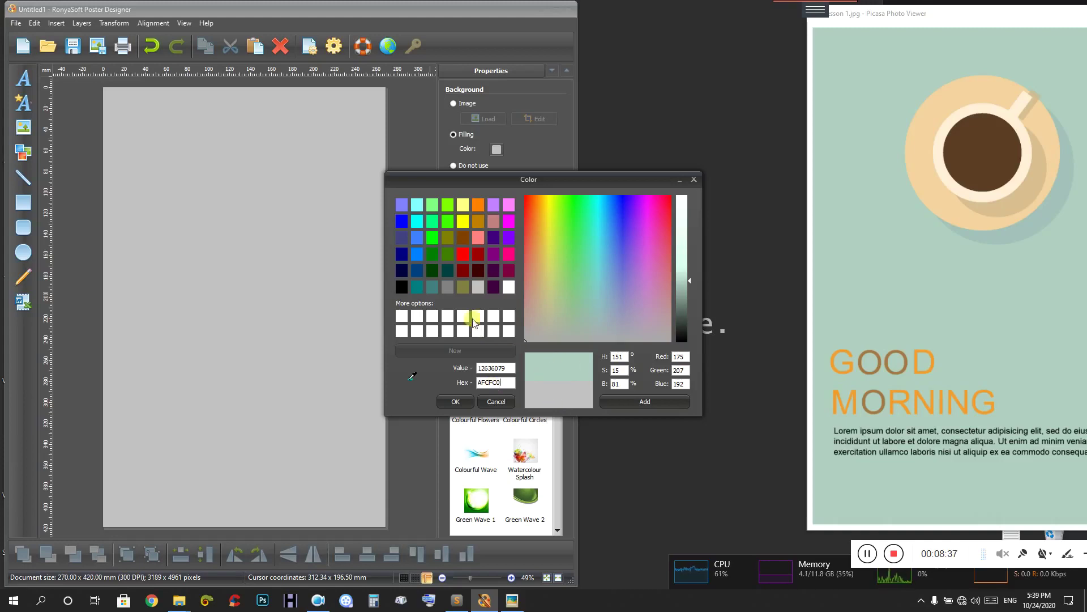
click(446, 287)
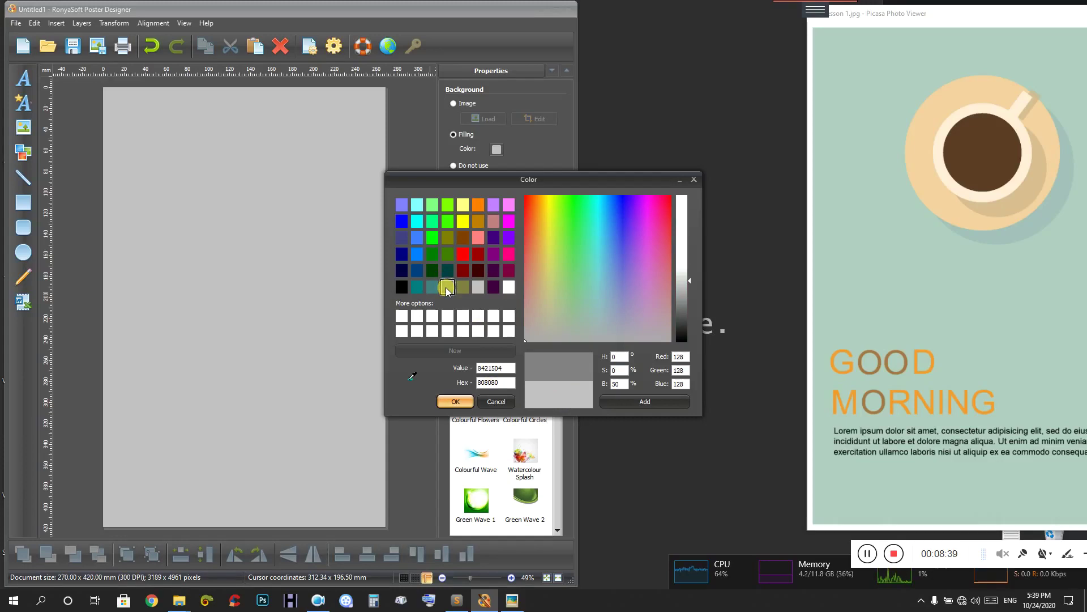
click(412, 375)
click(865, 287)
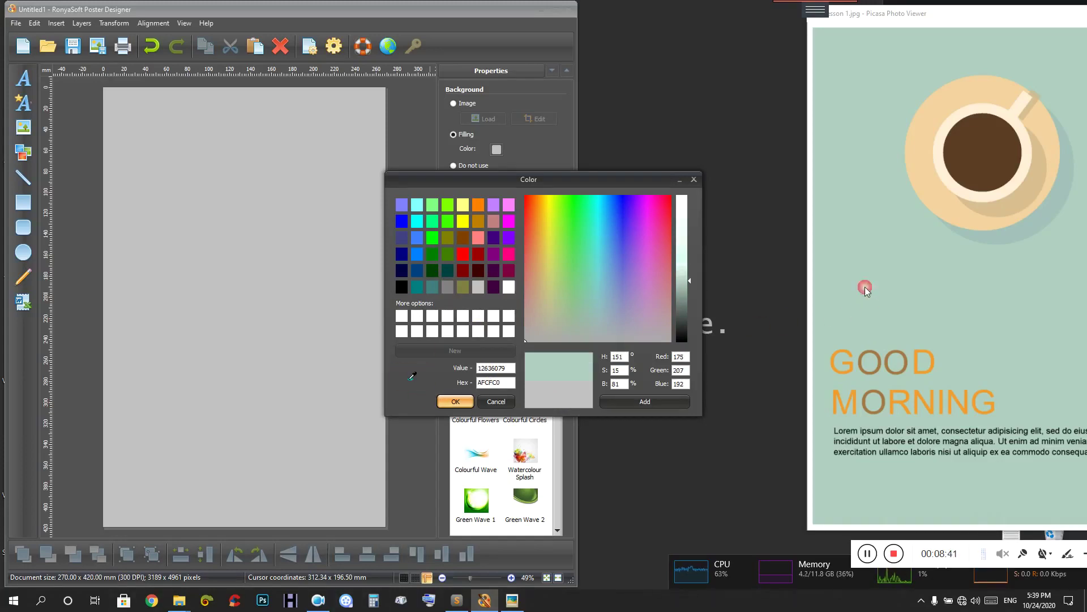
click(452, 401)
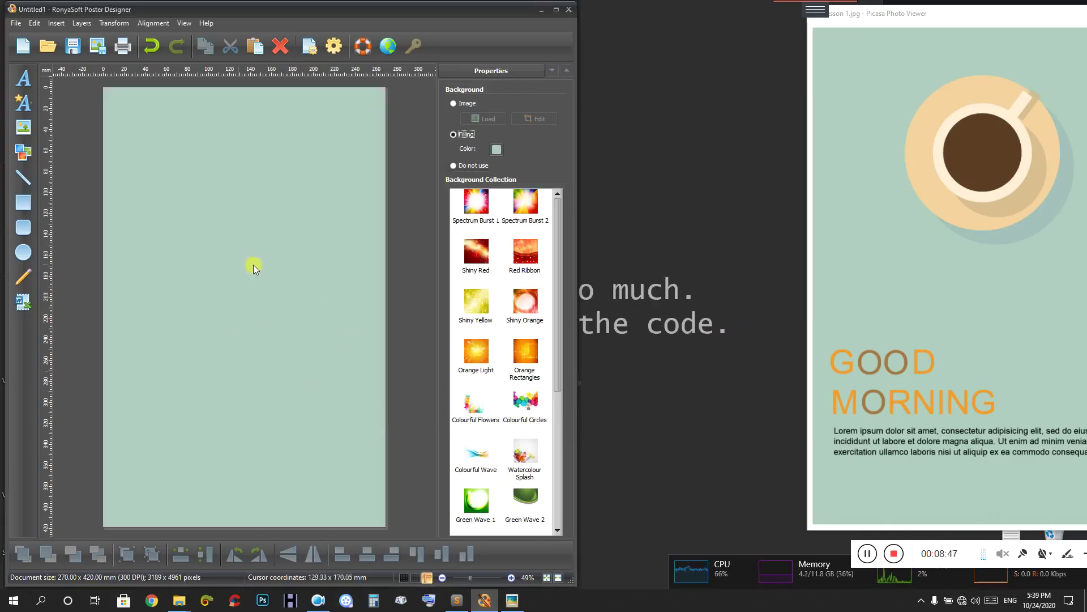
- Compare the reference poster's background with the document's, then place the reference beside the document again
drag(908, 25, 407, 25)
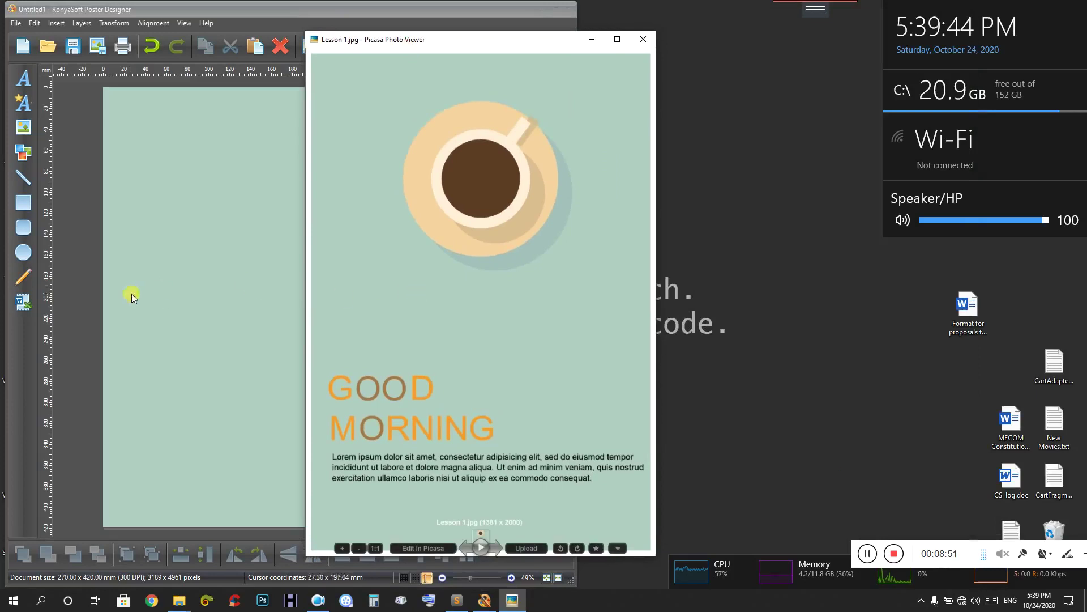
drag(384, 43, 828, 22)
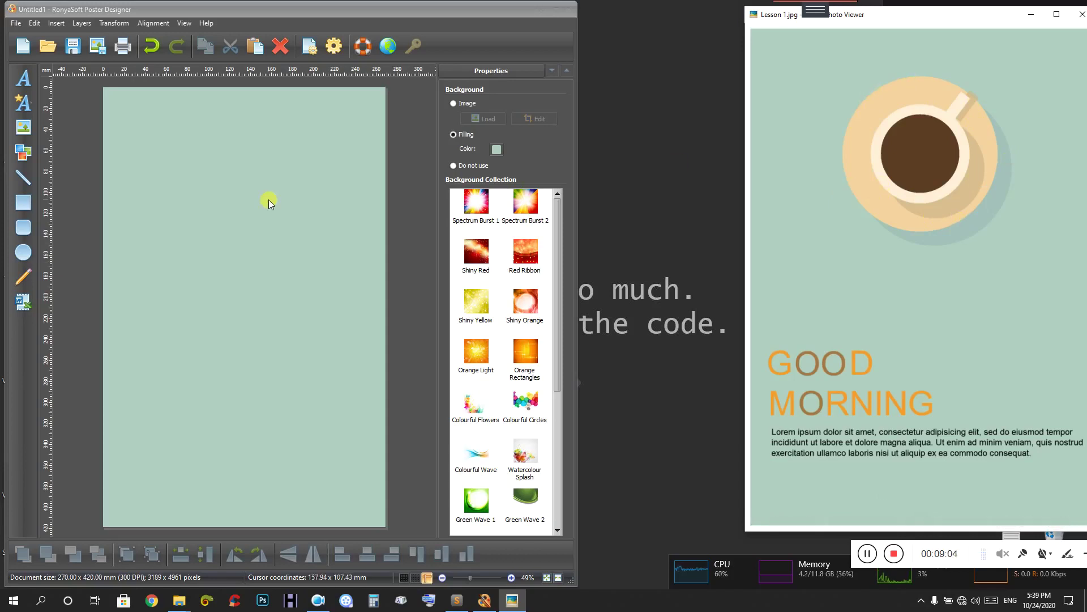
- Insert the circle clipart Shape 2 from the Geometric Shapes category in the poster's upper half, about 111 mm wide
click(24, 162)
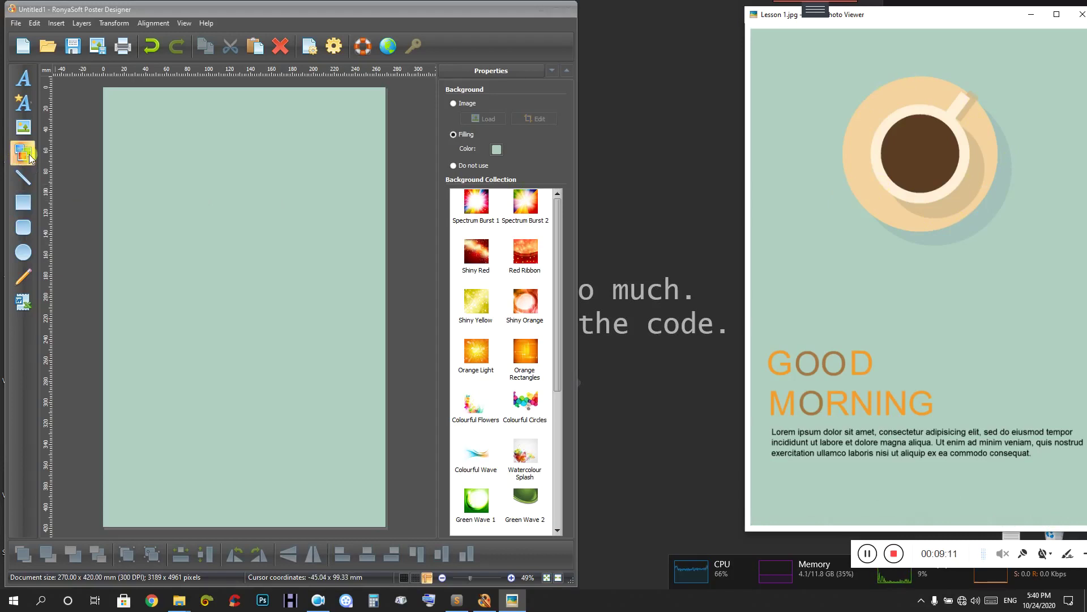
click(25, 160)
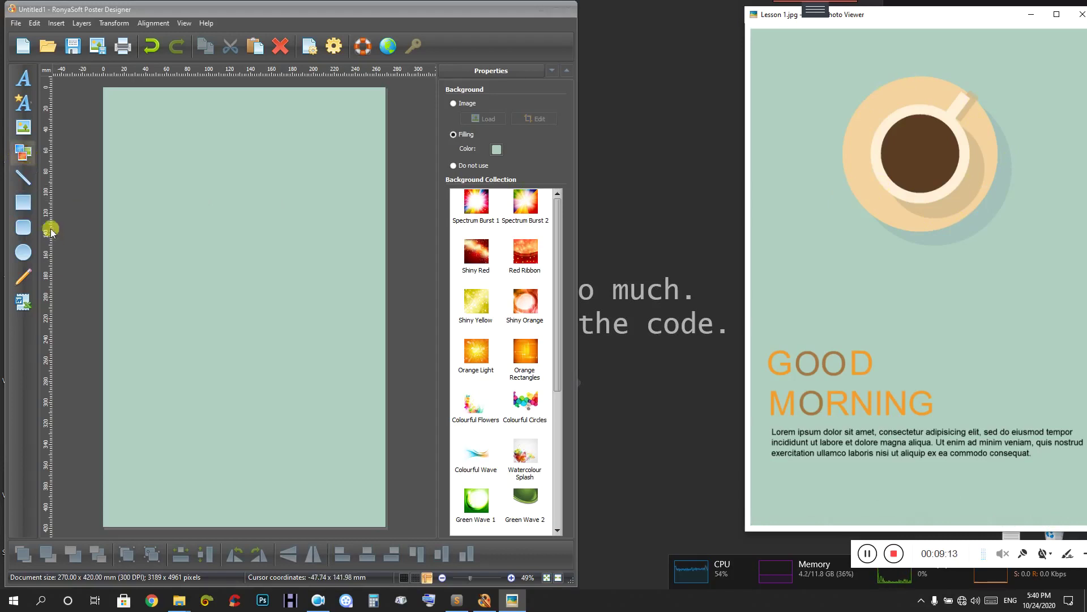
click(23, 162)
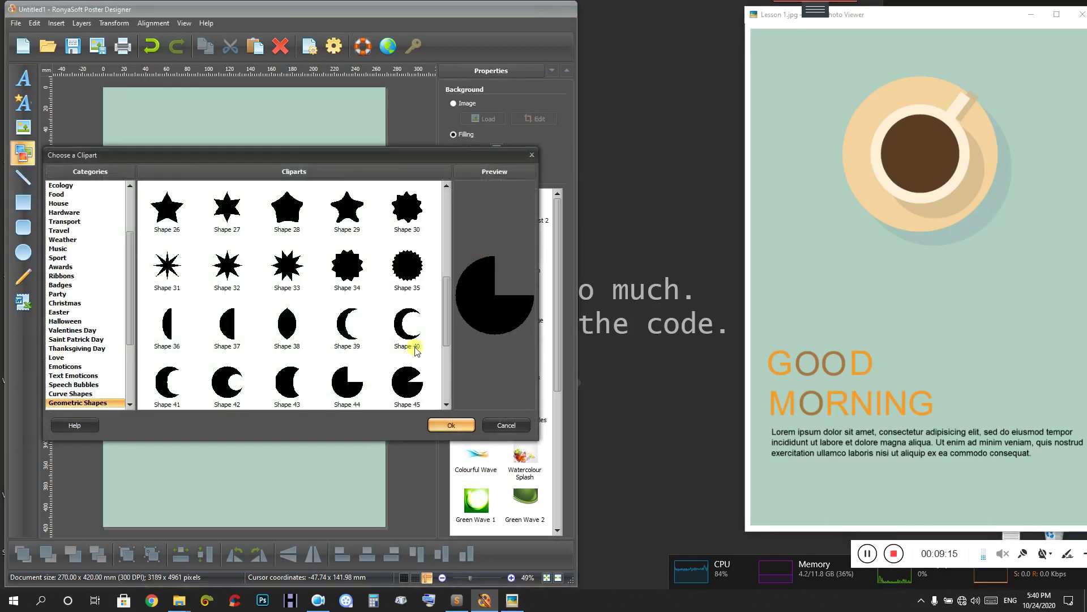
drag(126, 269, 129, 221)
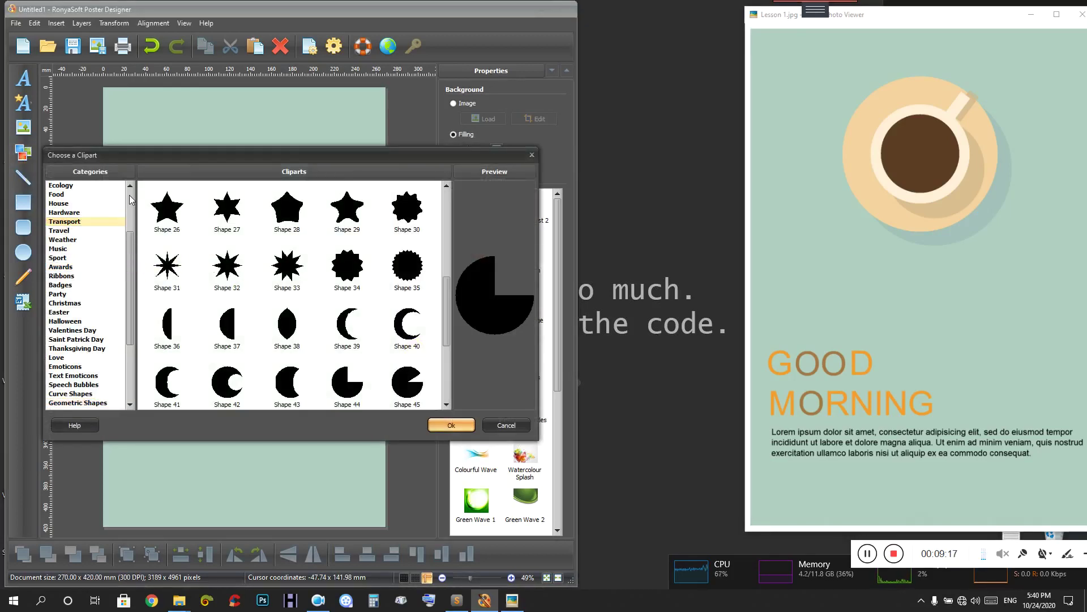
scroll(133, 192, up, 3)
scroll(113, 345, down, 7)
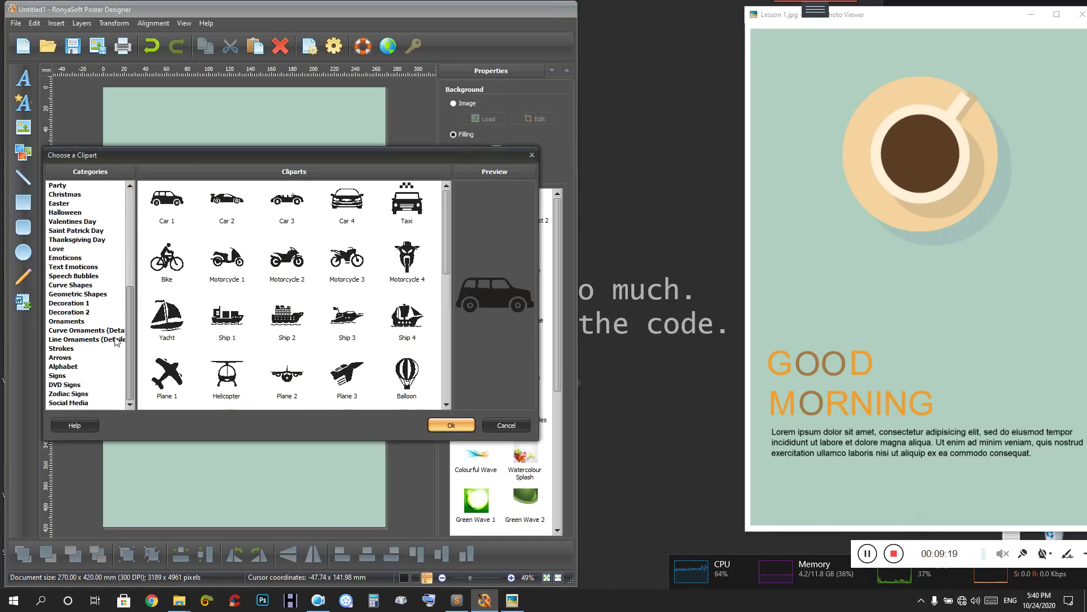
click(223, 311)
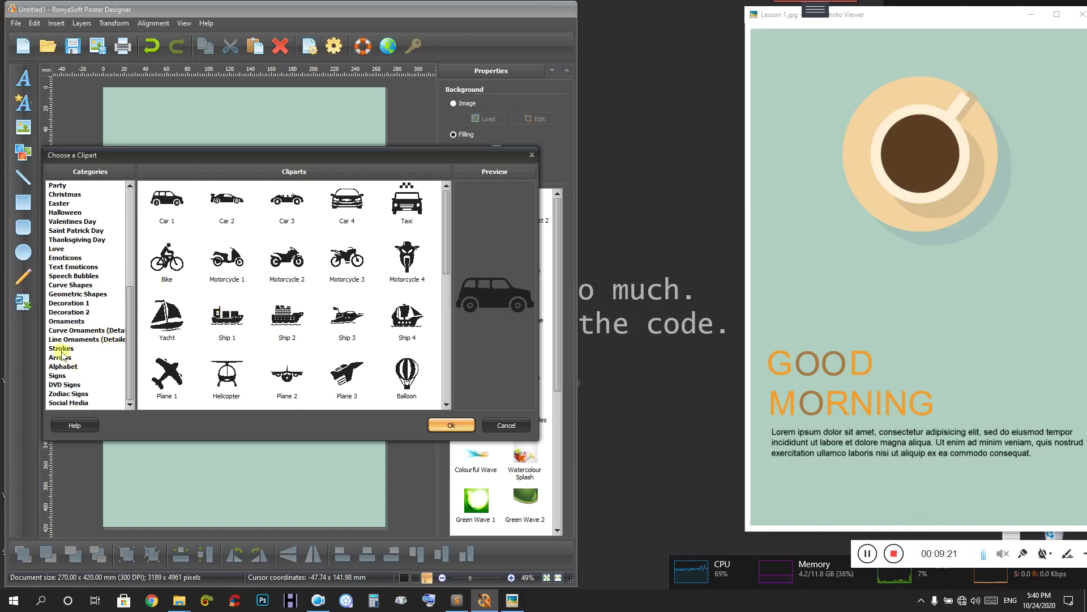
click(85, 294)
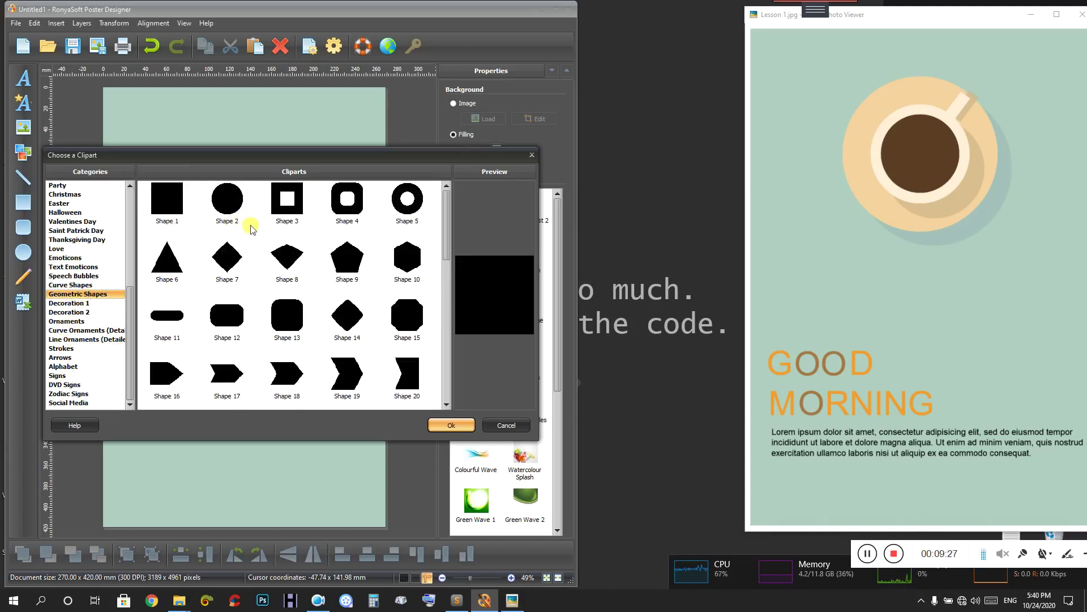
click(215, 211)
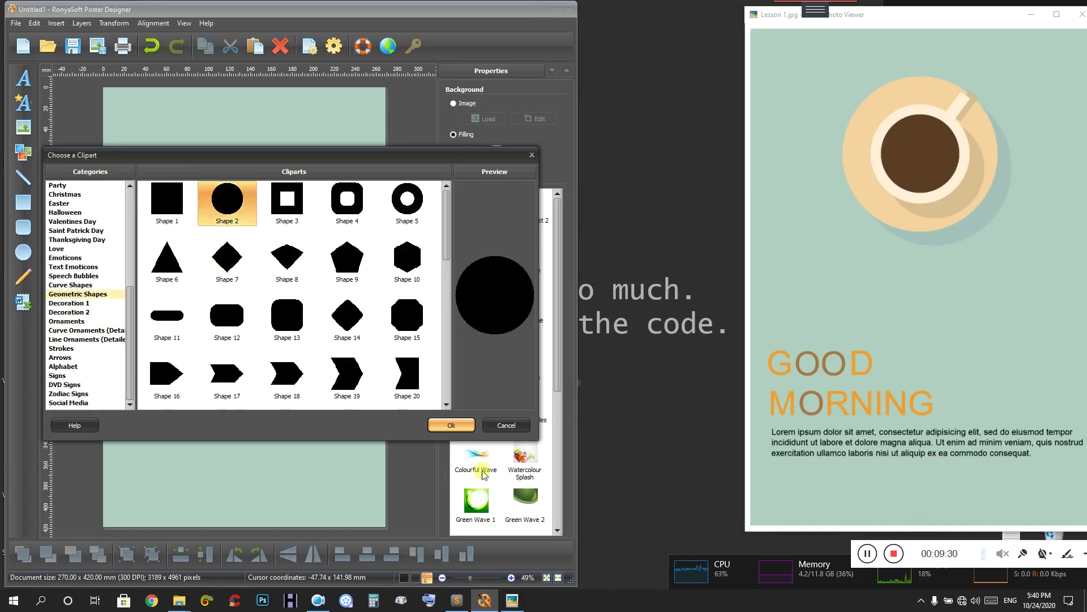
click(467, 427)
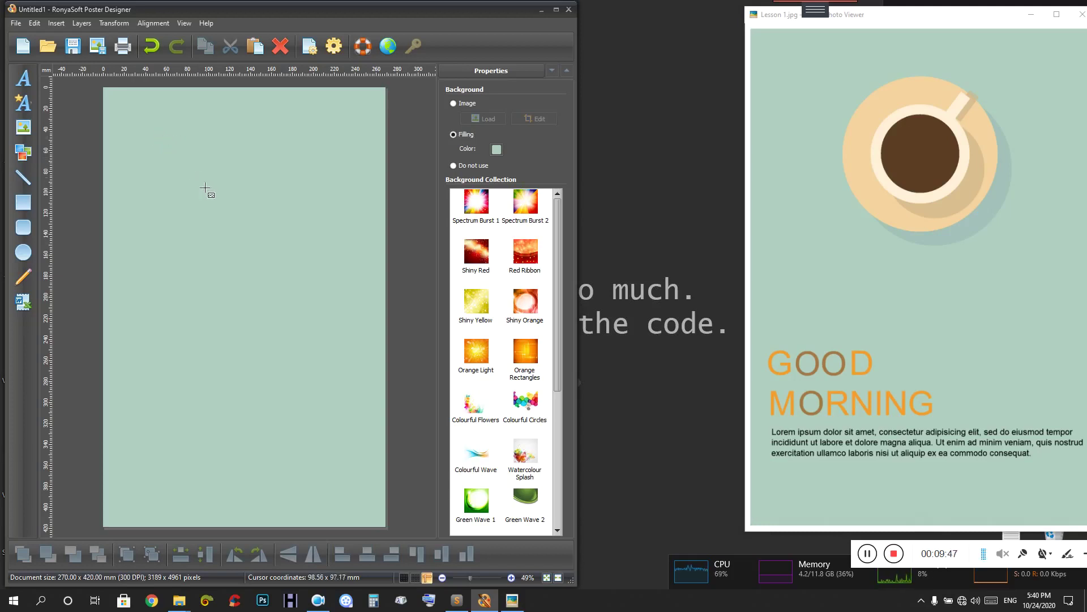
drag(257, 240, 276, 259)
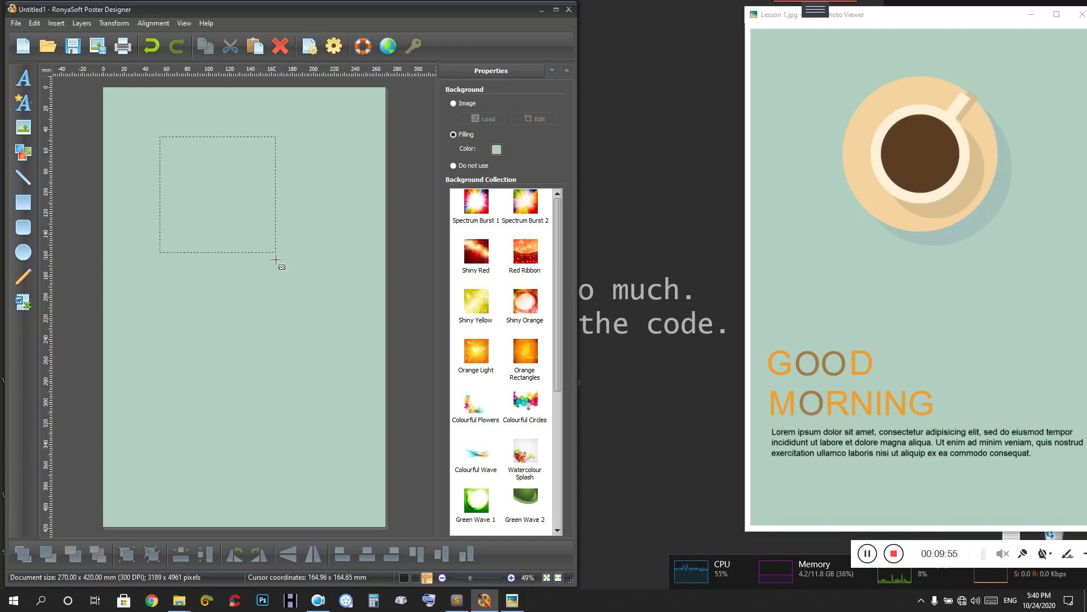
drag(276, 259, 277, 260)
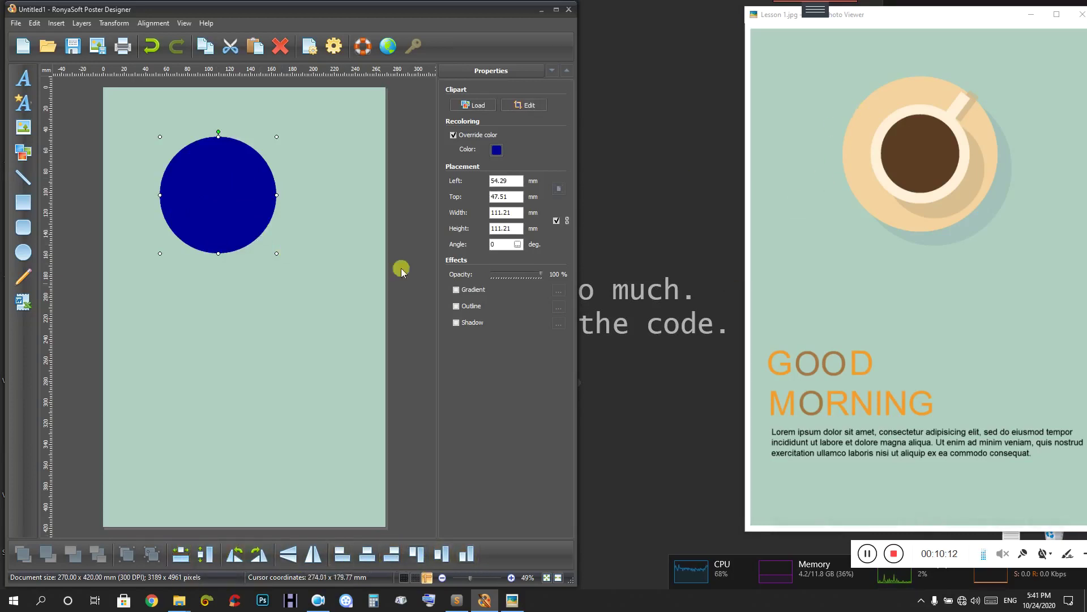
- Move the circle slightly and centre it horizontally on the page
mouse_move(205, 193)
mouse_down()
mouse_move(284, 195)
mouse_move(216, 196)
mouse_up()
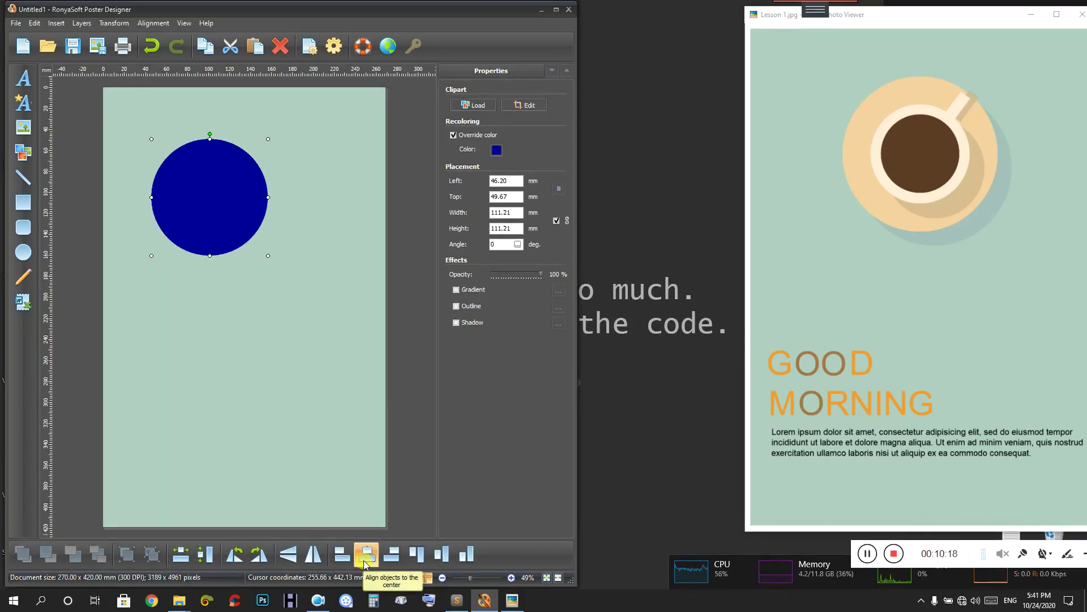
click(365, 558)
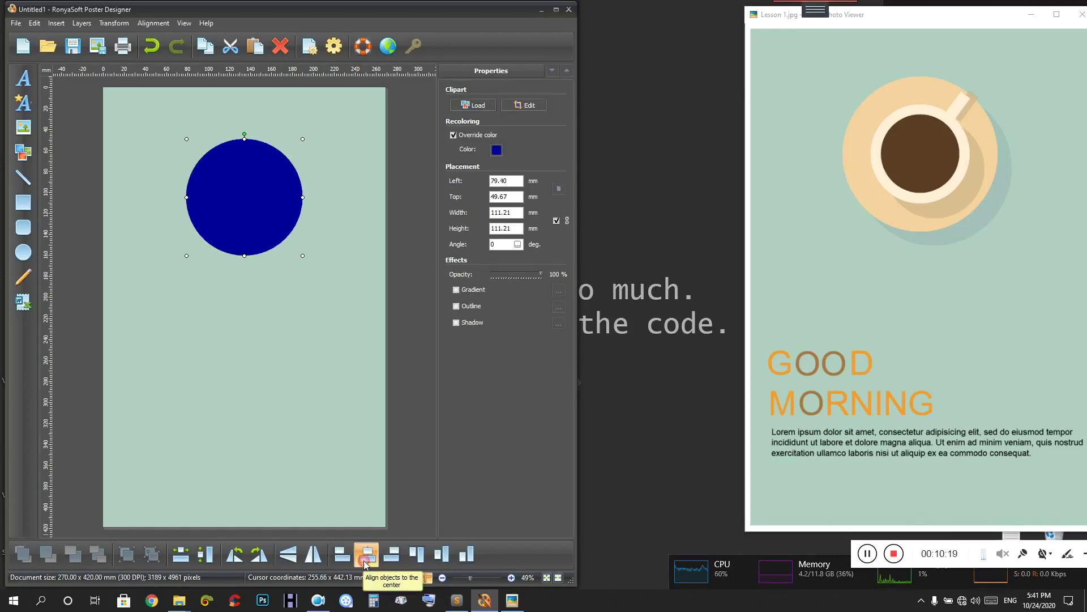
click(240, 207)
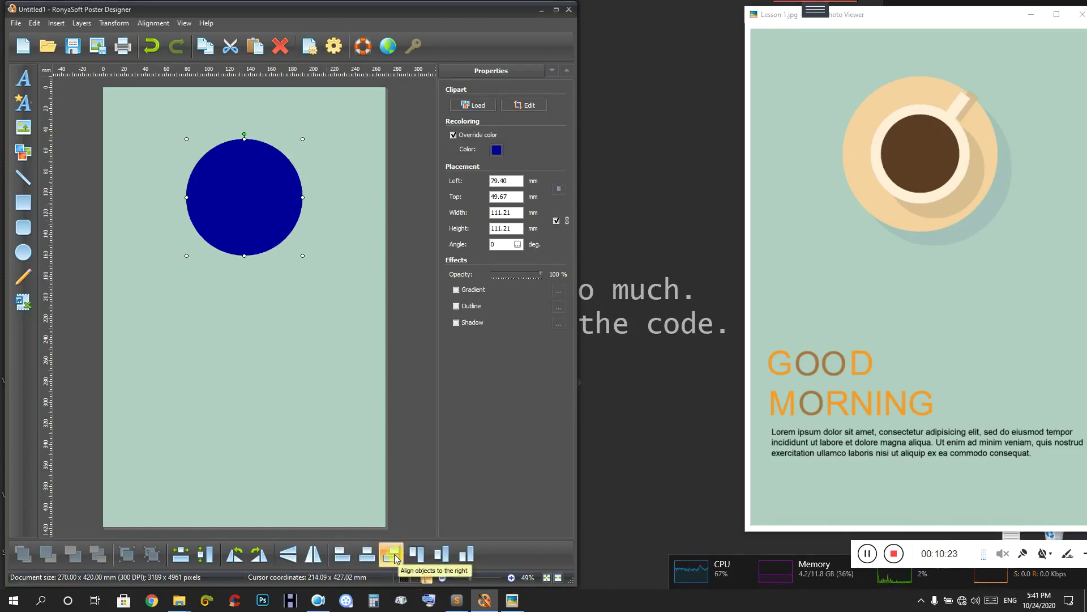
- Try aligning the circle to the page's right and left edges, then centre it horizontally again
click(395, 558)
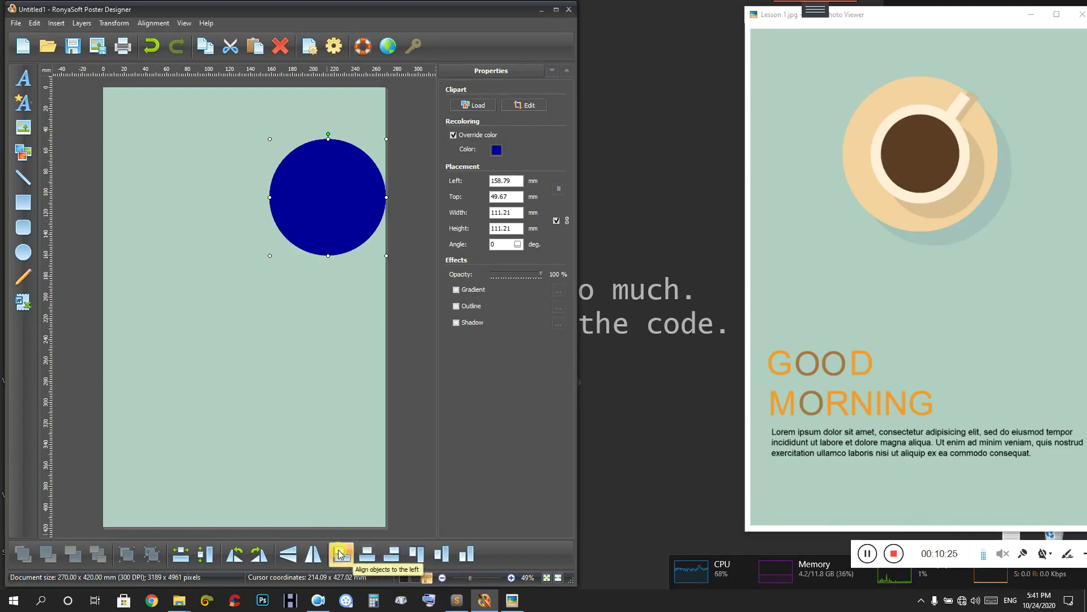
click(340, 554)
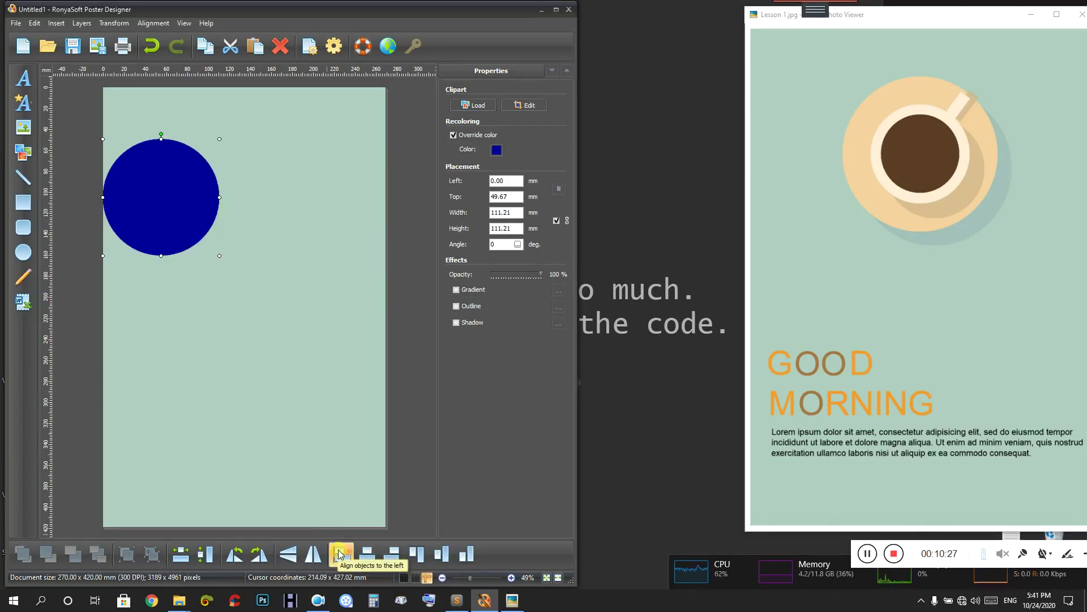
click(369, 557)
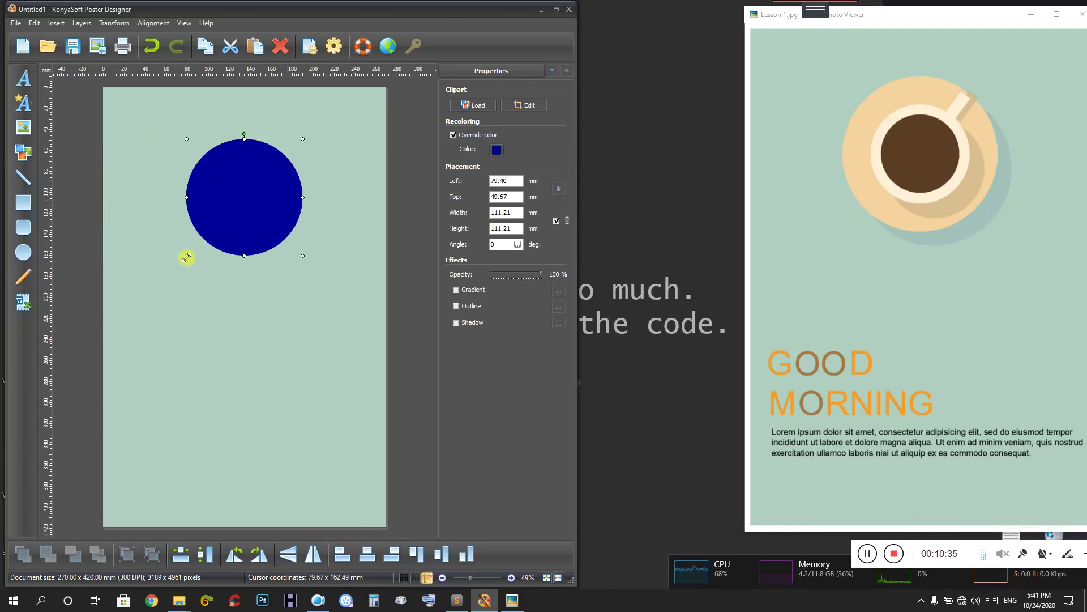
- Enlarge the circle to about 139 mm and centre it horizontally on the page
drag(186, 256, 158, 285)
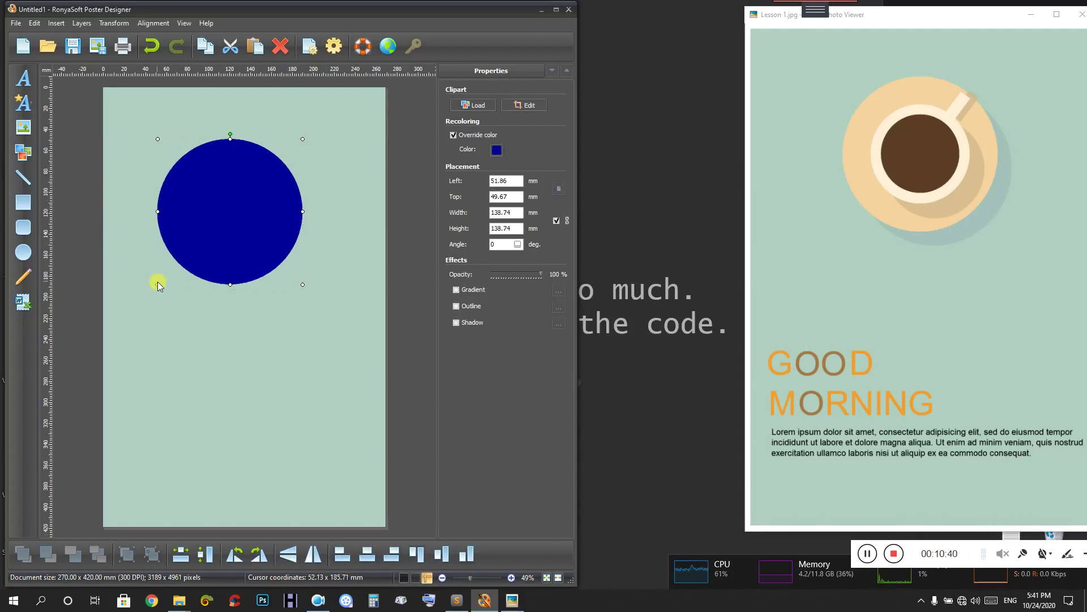
click(367, 554)
click(227, 234)
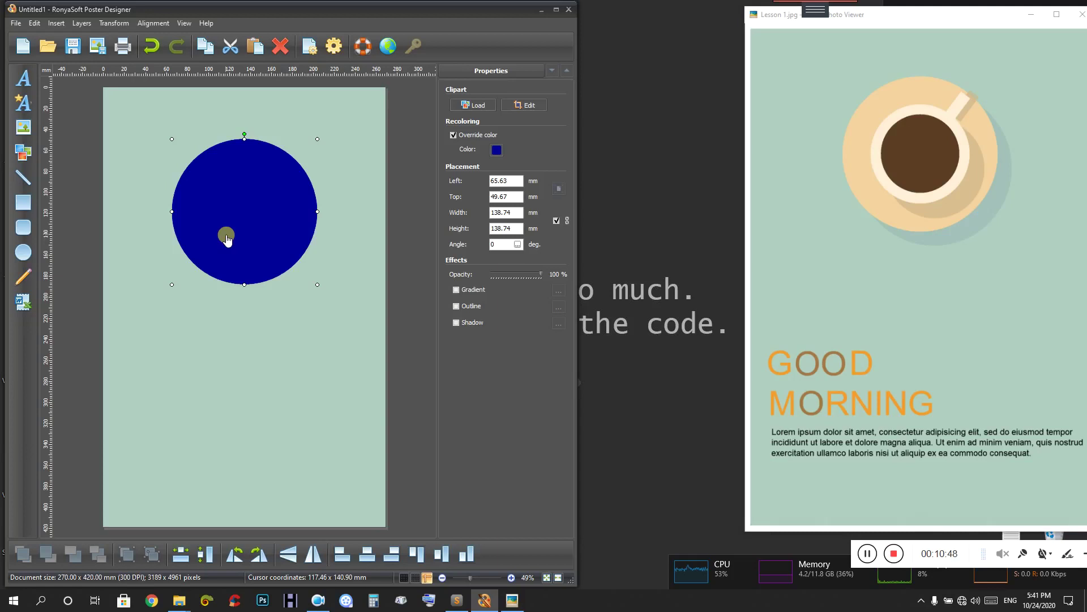
- Recolour the large circle with the tan F3D29F sampled from the reference poster's saucer using the eyedropper
click(892, 159)
click(496, 150)
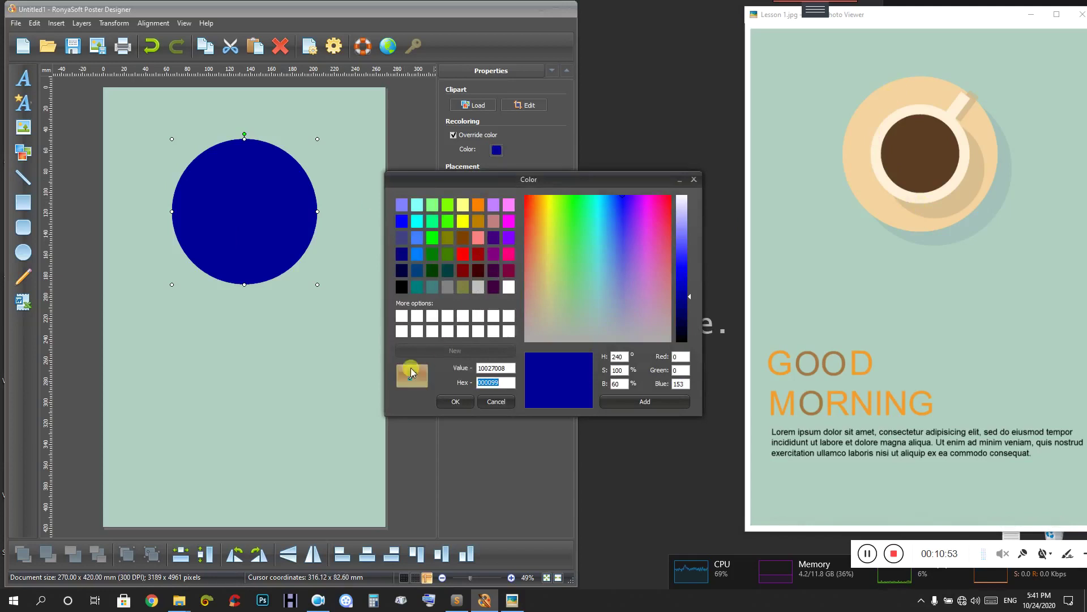
click(411, 379)
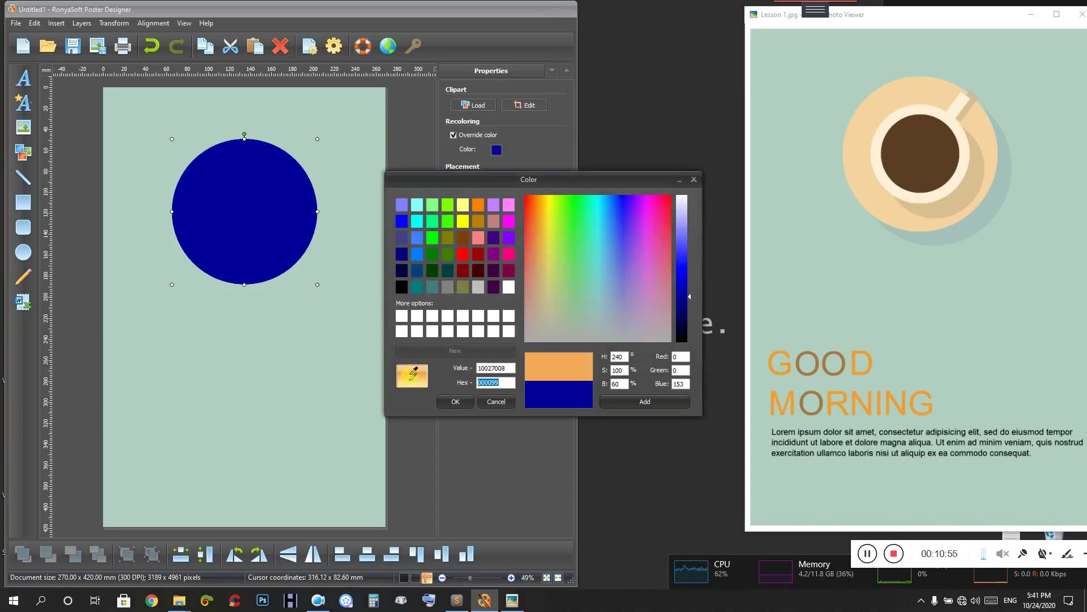
click(859, 150)
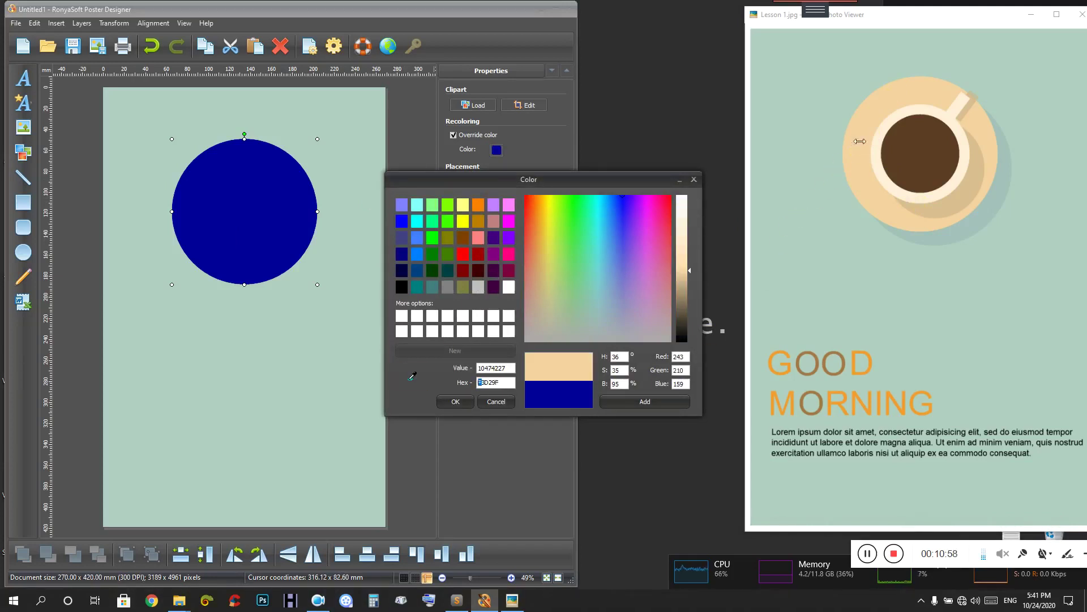
click(465, 402)
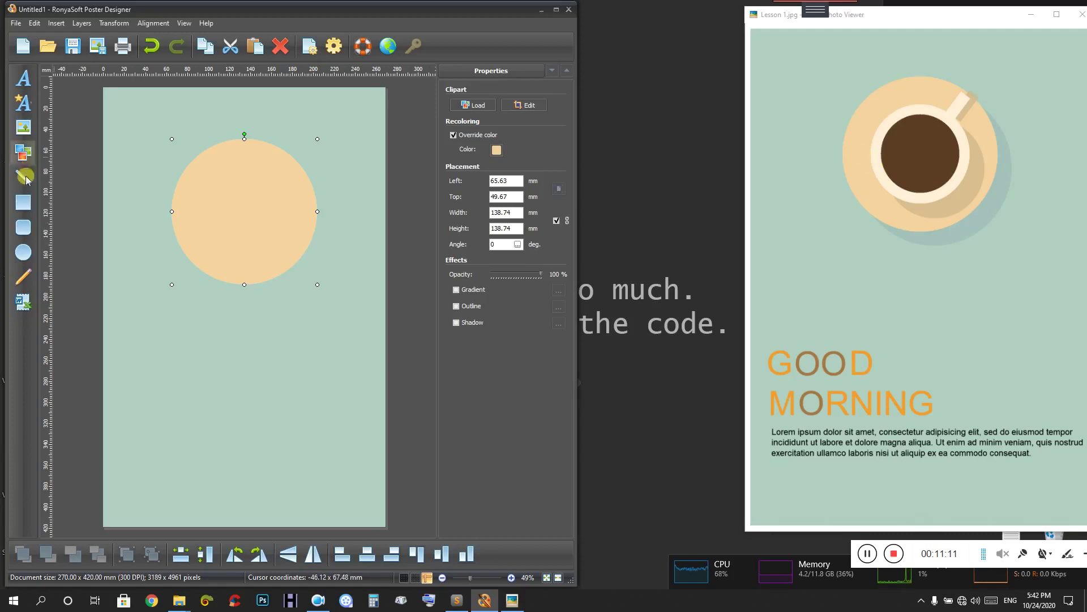
- Insert a second Shape 2 circle about 67 mm wide over the tan saucer and centre it horizontally on the page
click(23, 153)
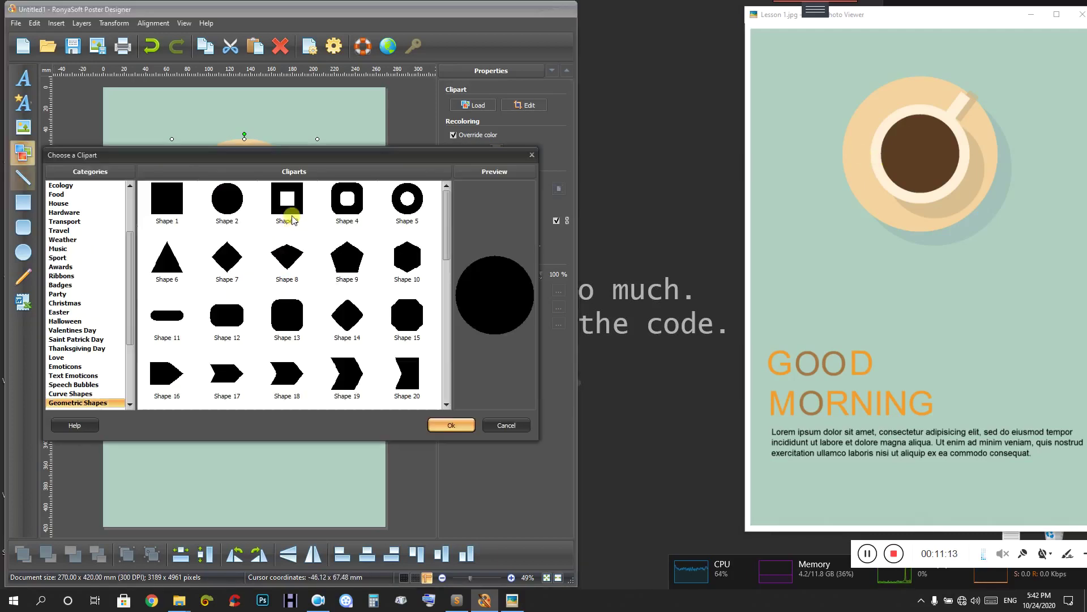
click(233, 208)
click(450, 424)
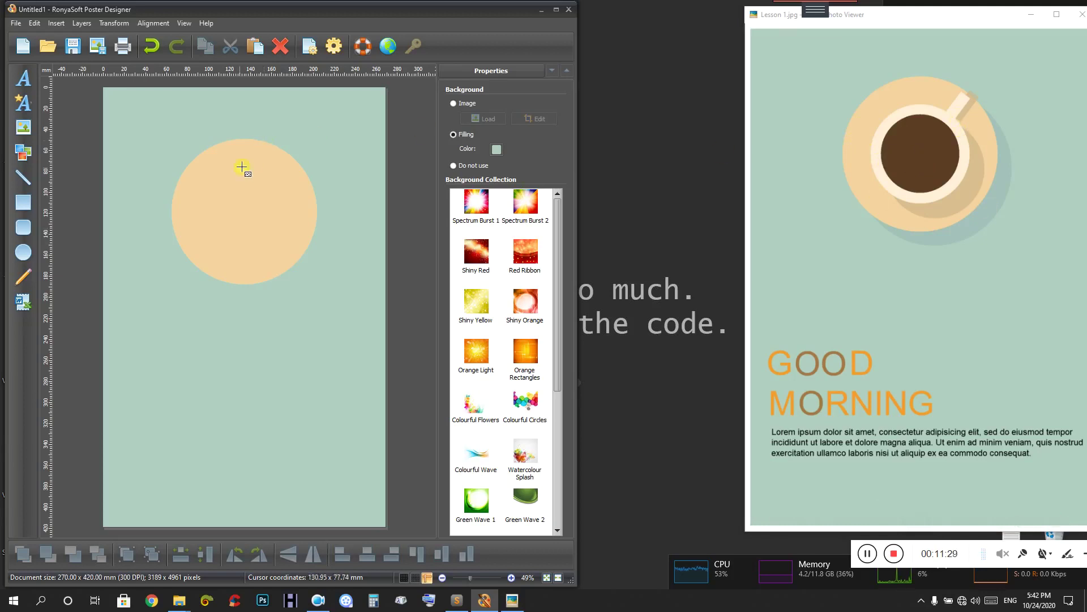
click(299, 247)
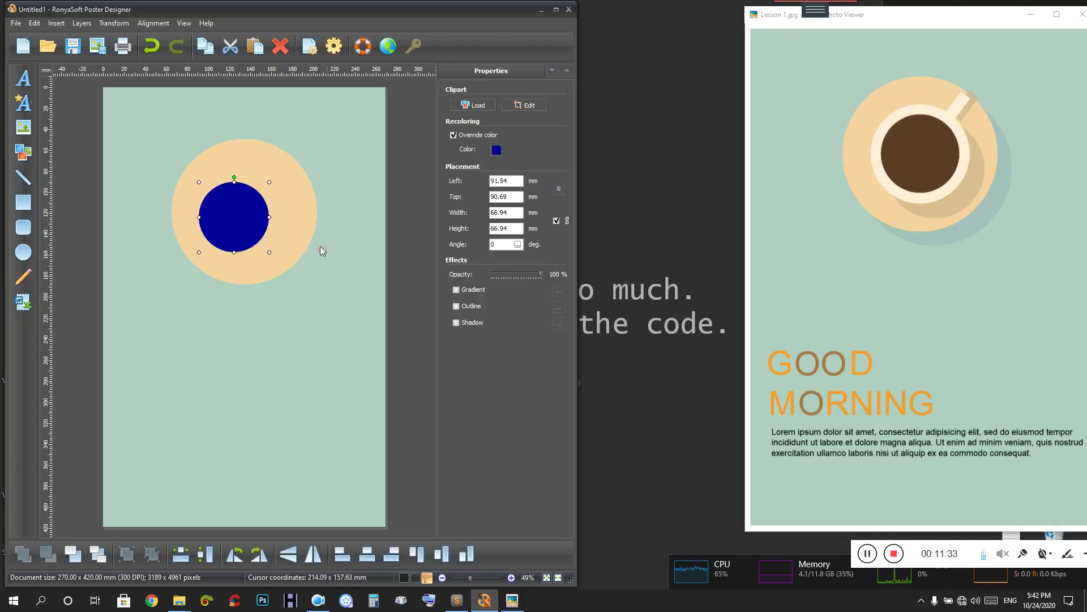
drag(235, 212, 256, 210)
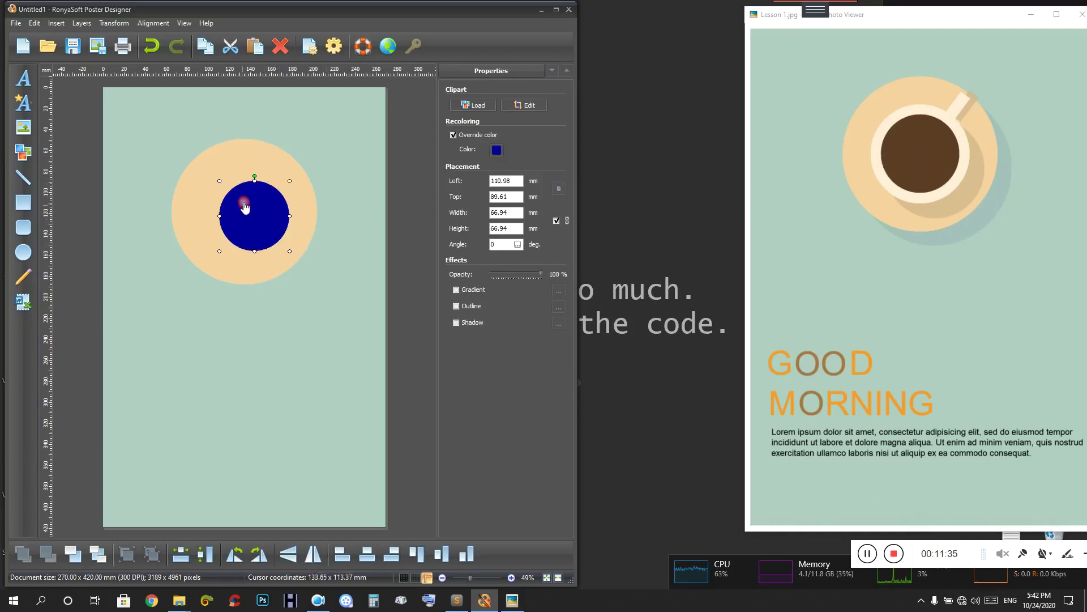
click(366, 553)
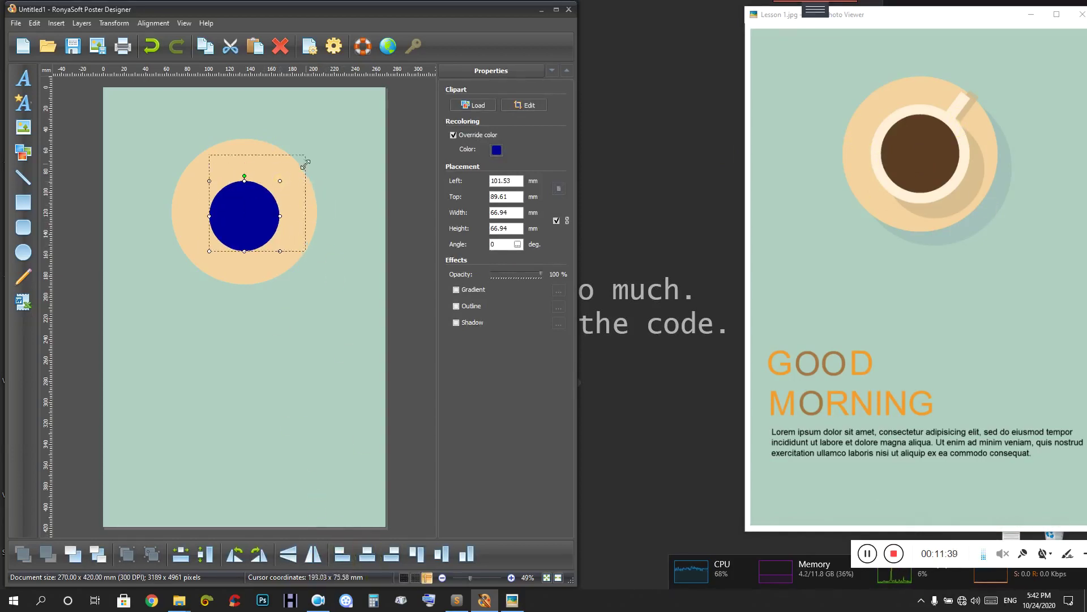
- Resize the inner circle to about 80 mm, place it inside the saucer, and centre it horizontally on the page
drag(305, 164, 308, 154)
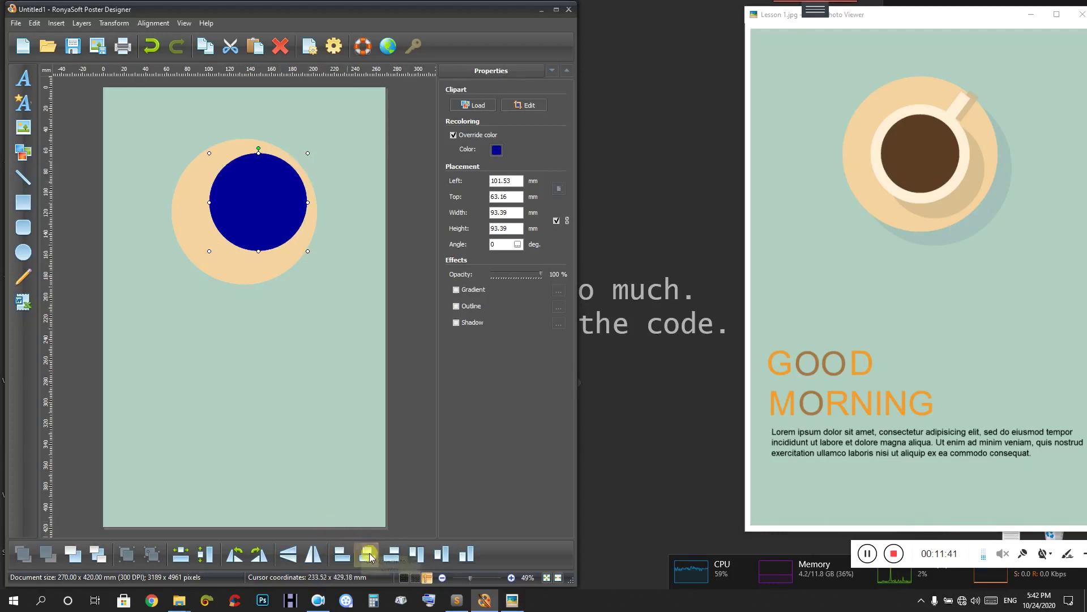
click(365, 553)
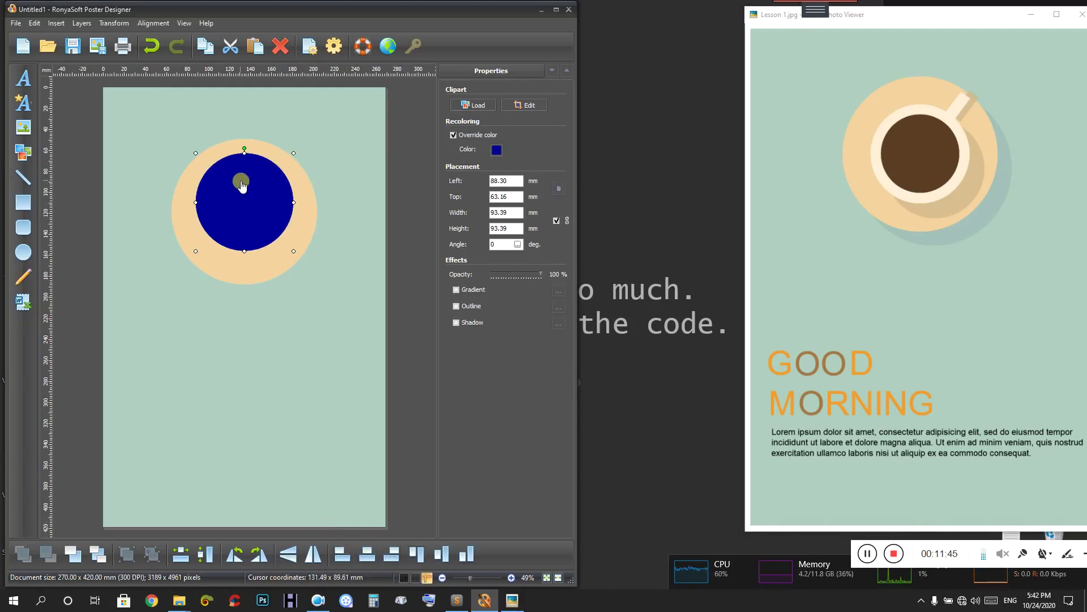
drag(241, 188, 239, 195)
drag(294, 265, 279, 251)
drag(231, 187, 238, 188)
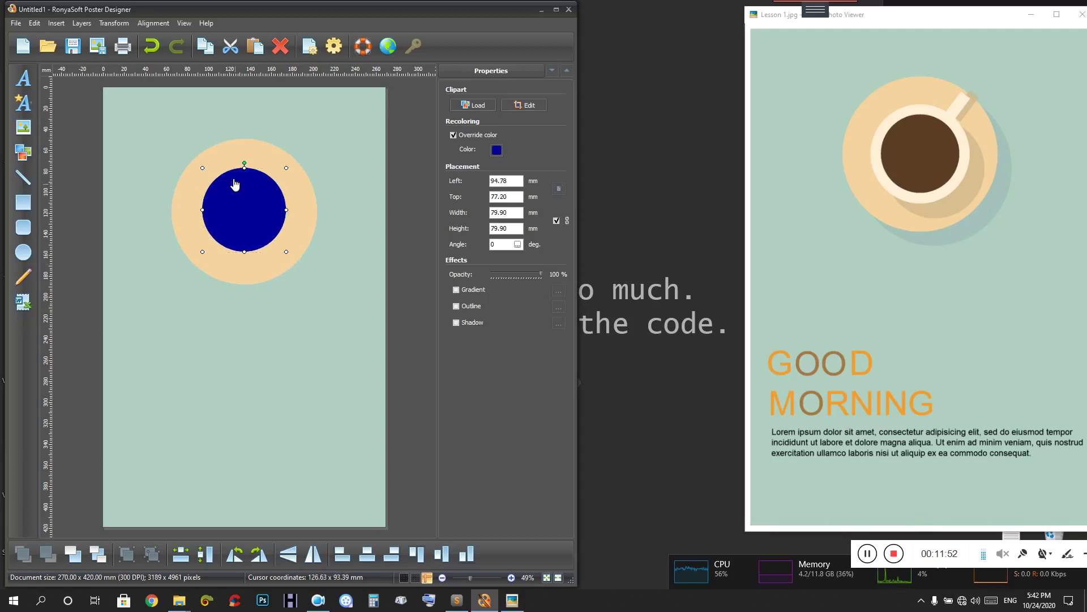
click(368, 559)
- Recolour the inner circle with the cream FEEED7 sampled from the reference poster's cup rim using the eyedropper
click(502, 153)
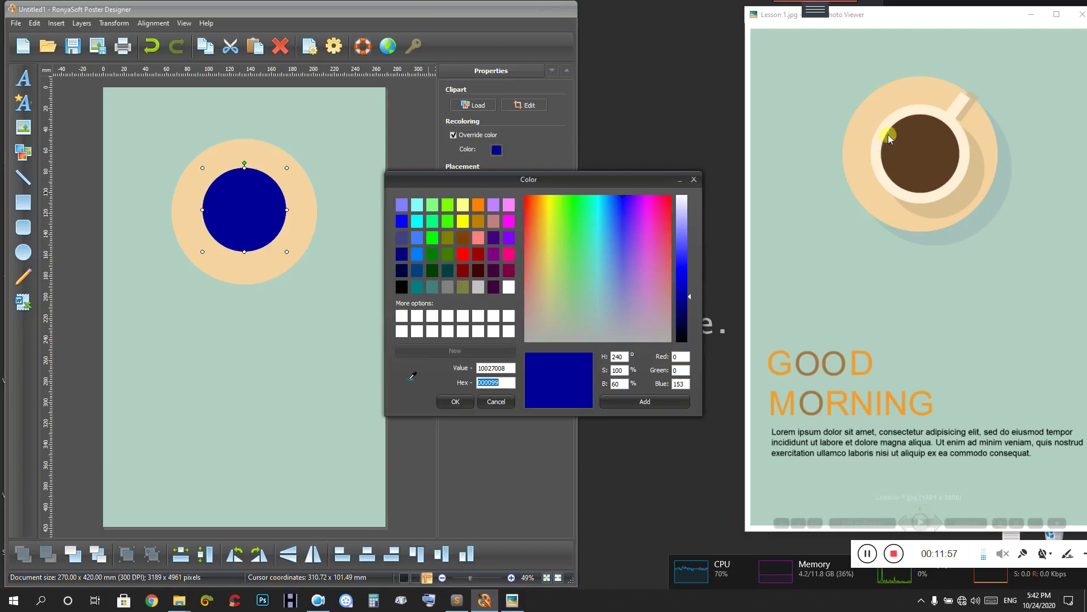
click(413, 376)
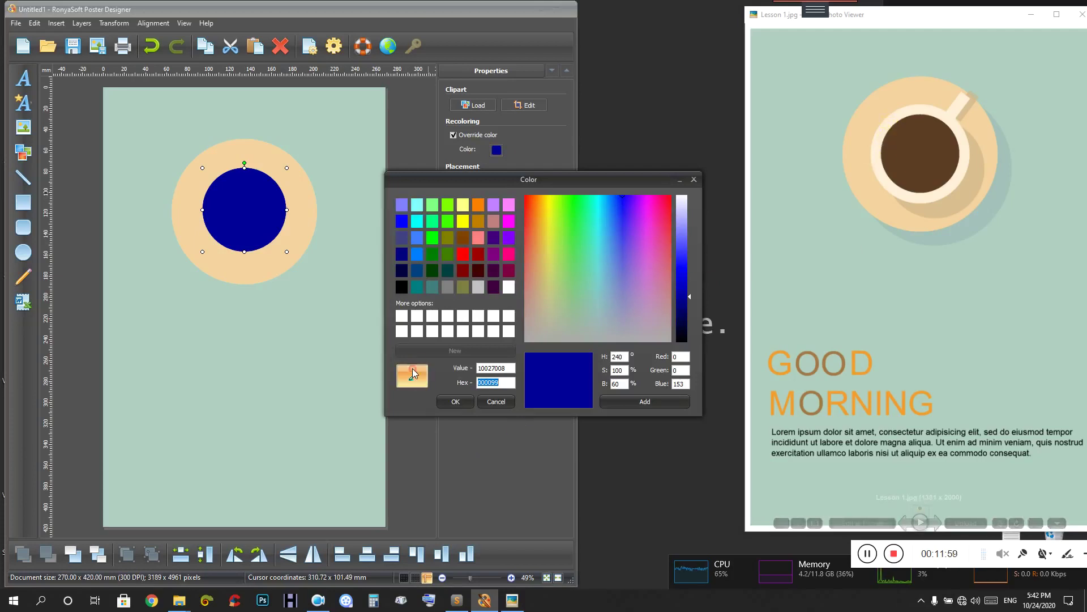
click(887, 133)
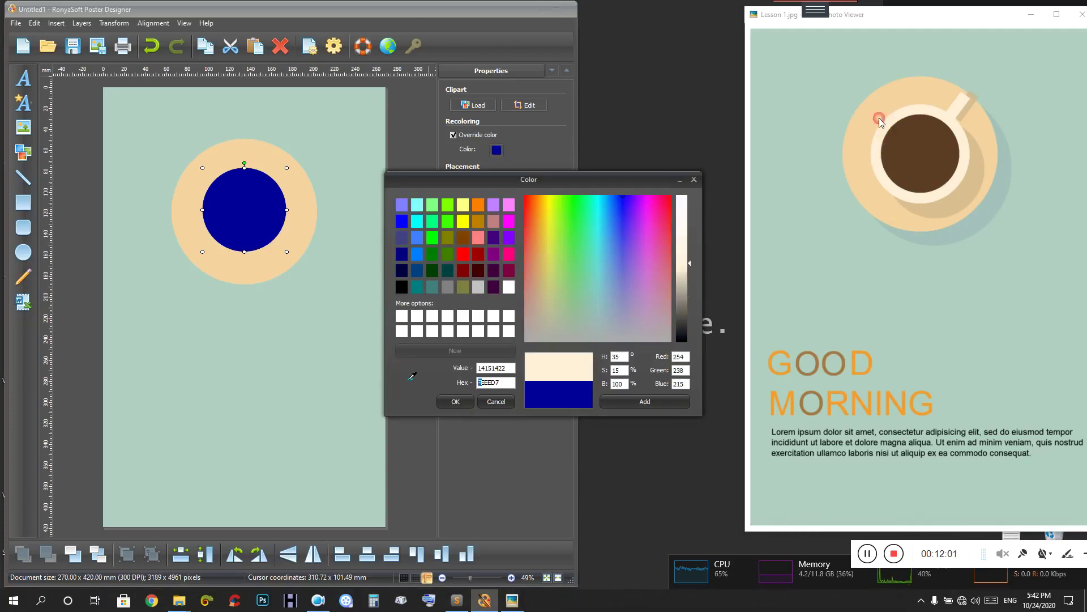
click(455, 401)
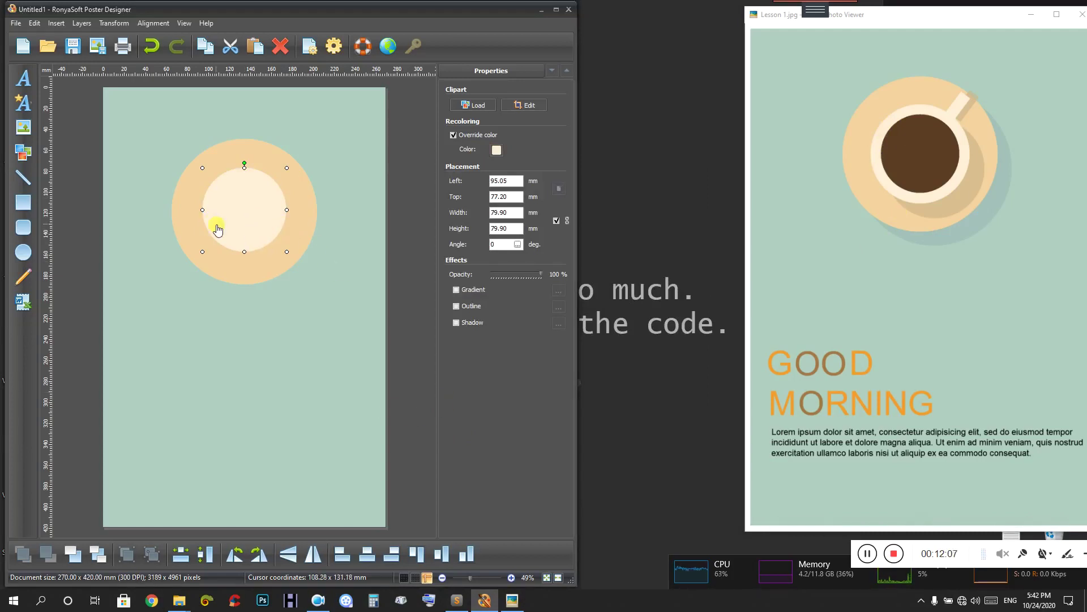
- Insert another Shape 2 circle about 49 mm wide inside the cream circle and centre it horizontally on the page
click(20, 154)
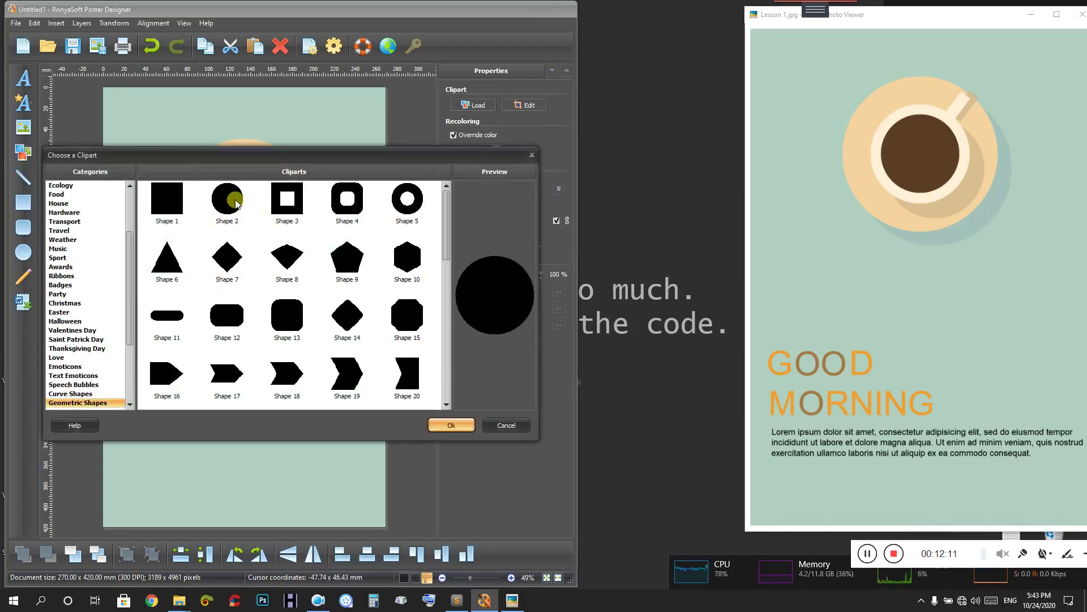
click(228, 199)
click(450, 426)
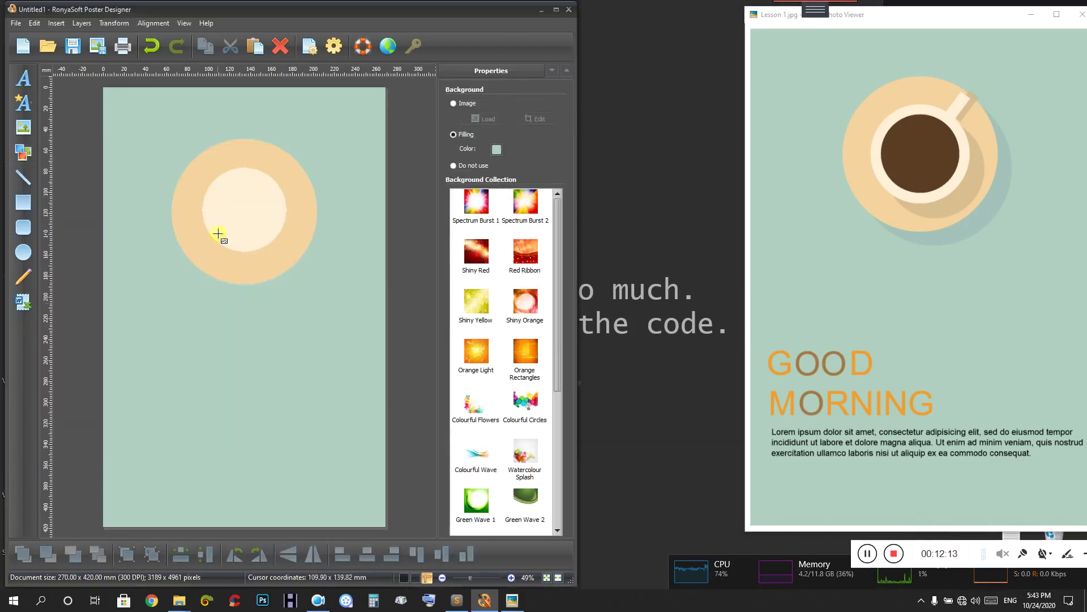
drag(221, 193, 277, 244)
drag(260, 193, 273, 180)
click(366, 556)
drag(246, 211, 245, 217)
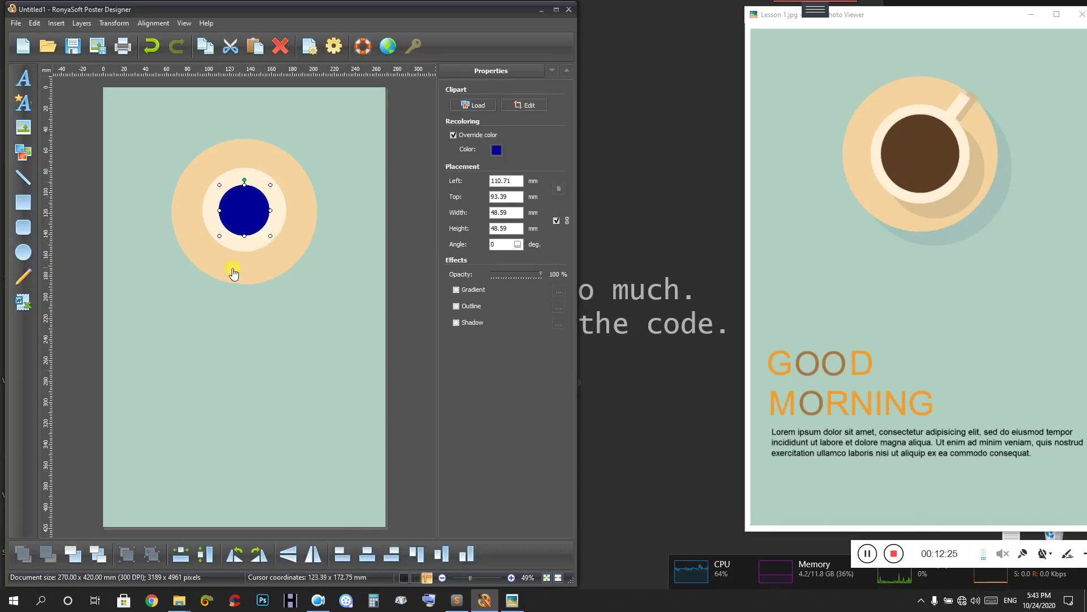
- Nudge the cream circle slightly down, then enlarge the blue circle to about 67 mm and centre it horizontally inside the cream one
click(250, 250)
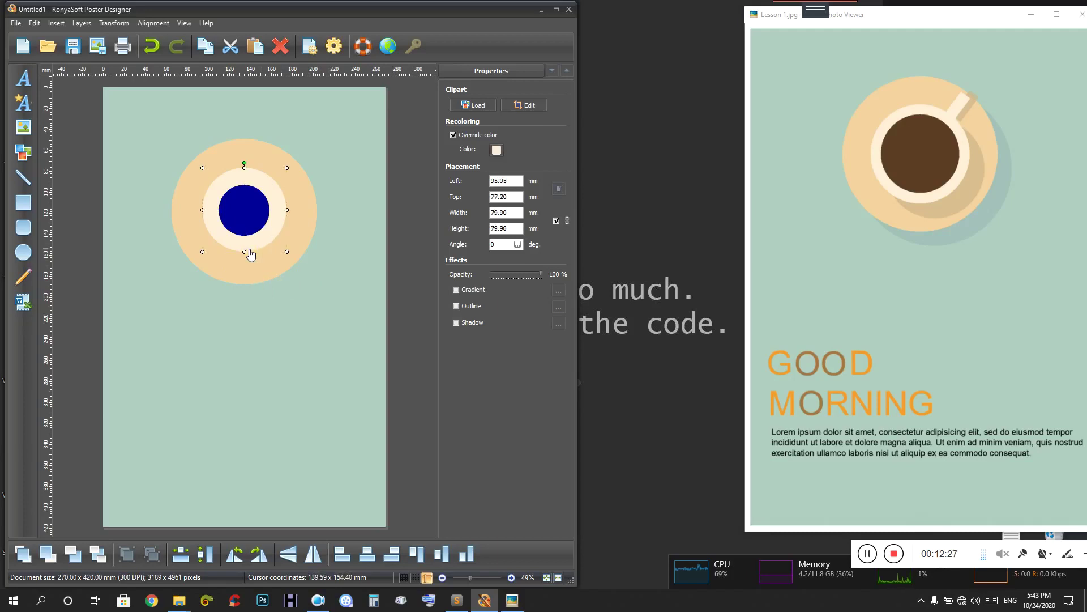
click(249, 208)
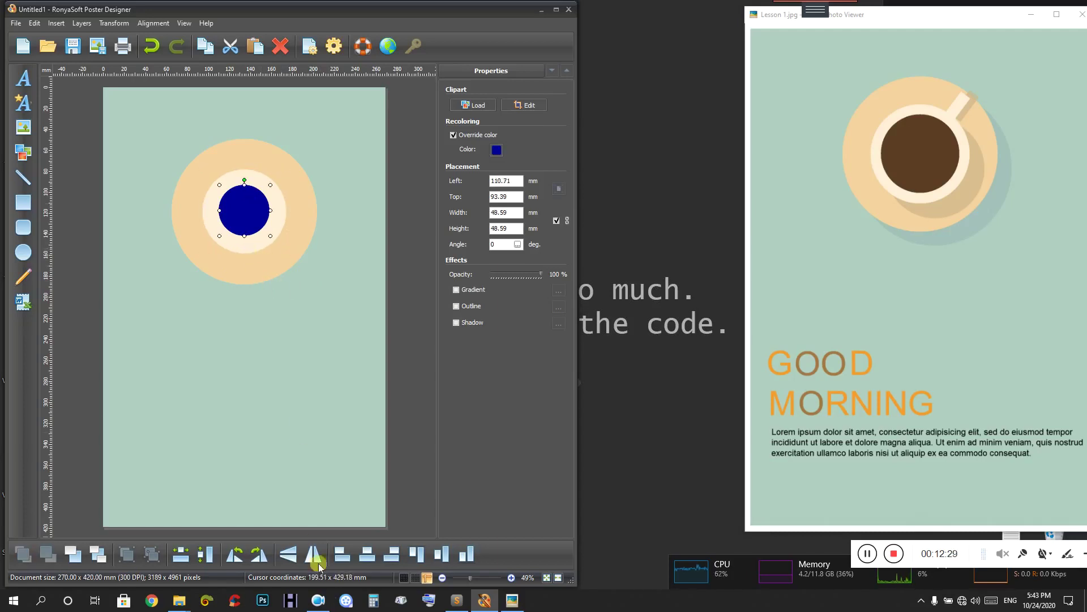
click(268, 218)
drag(219, 236, 246, 215)
drag(276, 179, 234, 203)
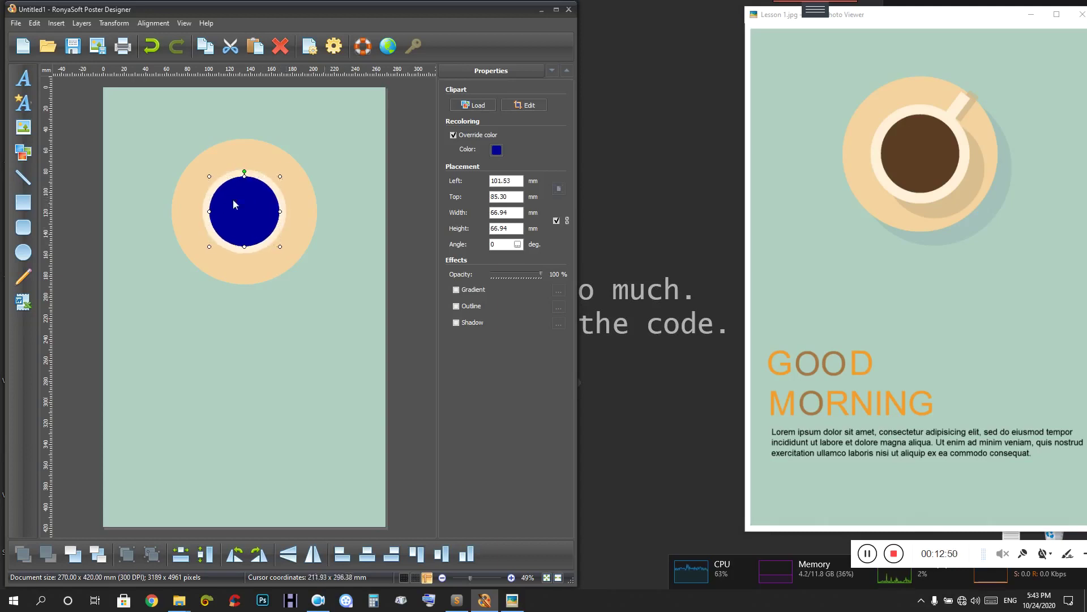
click(367, 553)
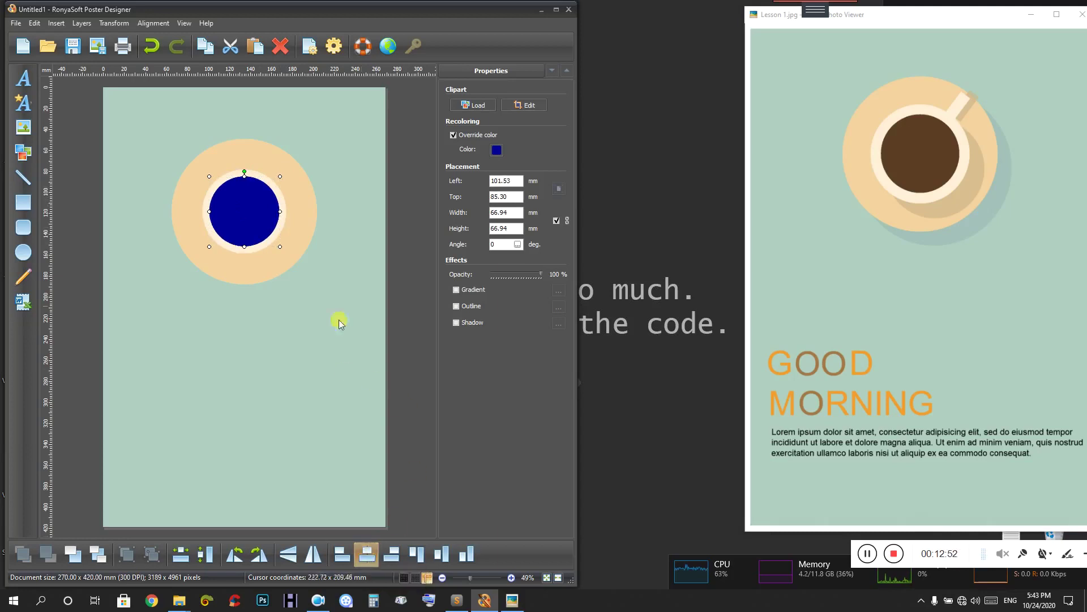
- Recolour the blue circle with the brown 5D3D24 sampled from the reference poster's coffee using the eyedropper
click(497, 151)
click(402, 385)
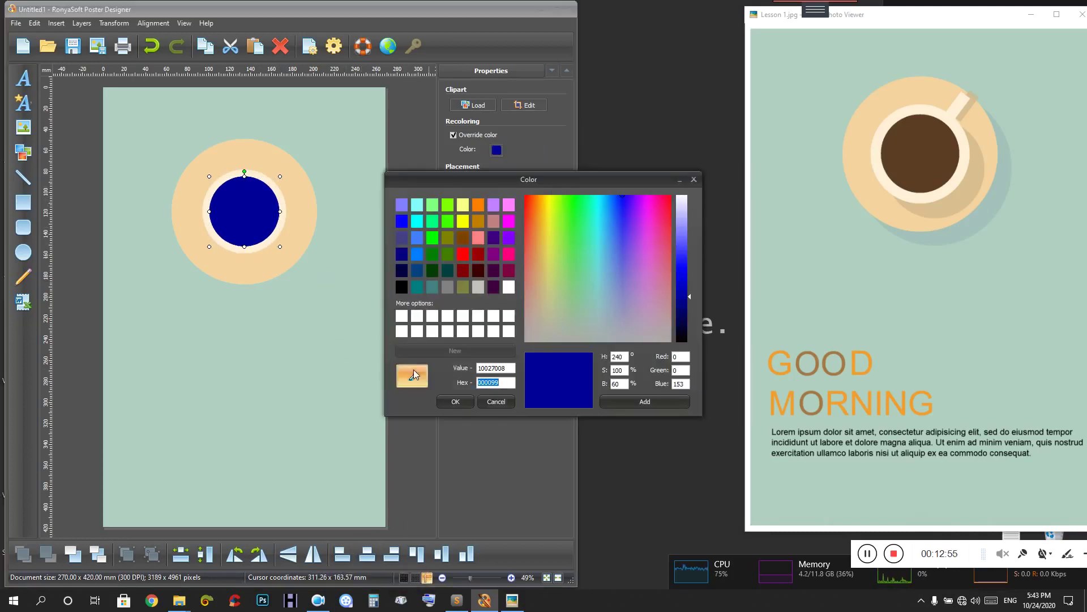
click(916, 159)
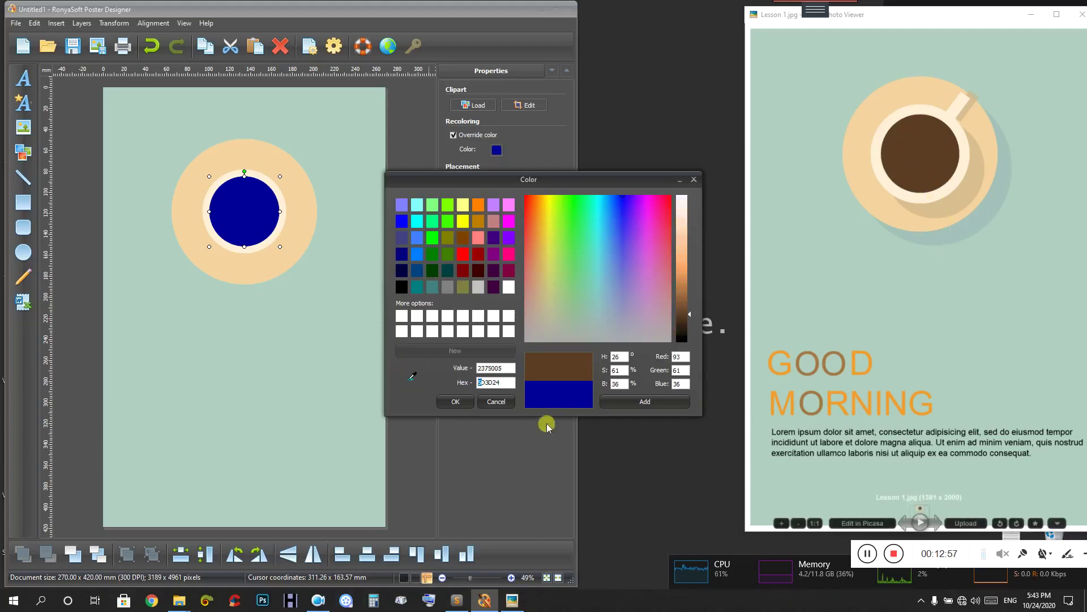
click(455, 401)
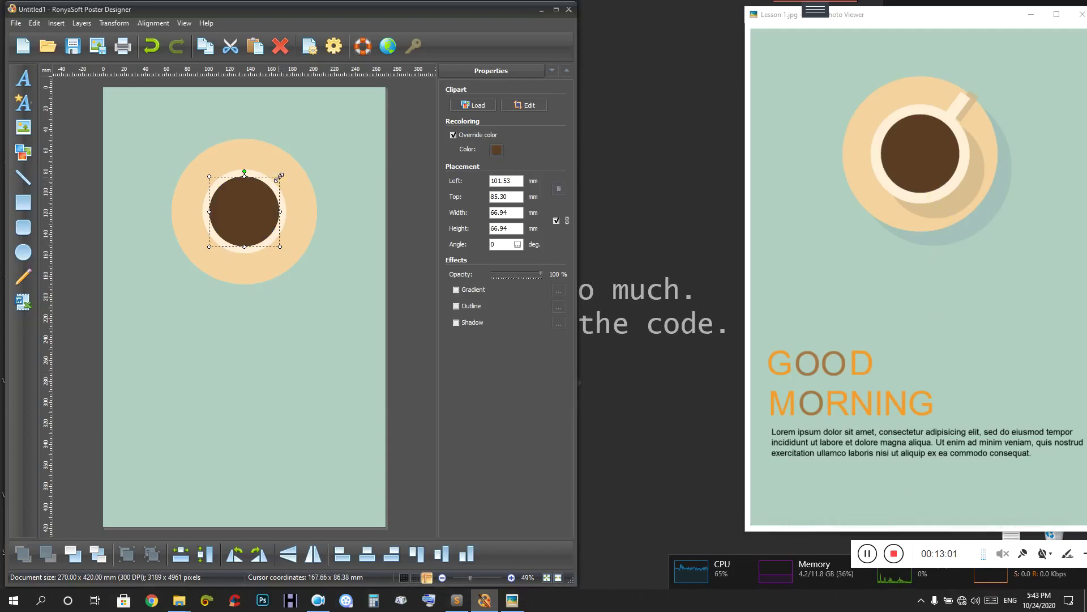
- Shrink the brown coffee circle to about 65 mm and centre it horizontally inside the cream rim
drag(280, 176, 279, 177)
click(249, 221)
drag(249, 225, 211, 250)
click(211, 247)
click(367, 553)
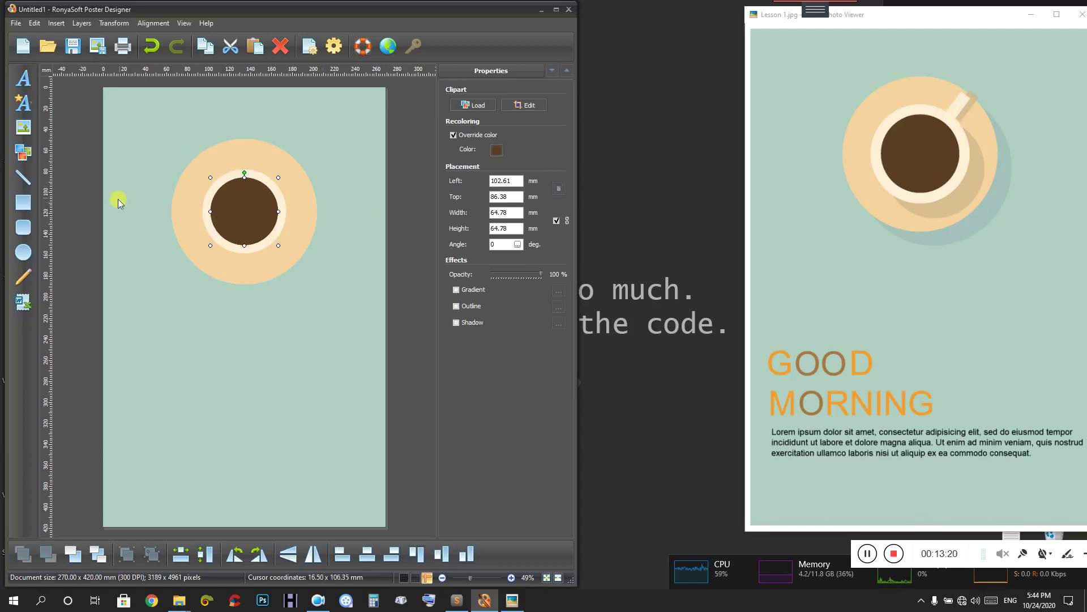
- Insert a Shape 11 rounded bar about 32 mm long and 10 mm high at the cup's upper-right edge as the handle
click(23, 202)
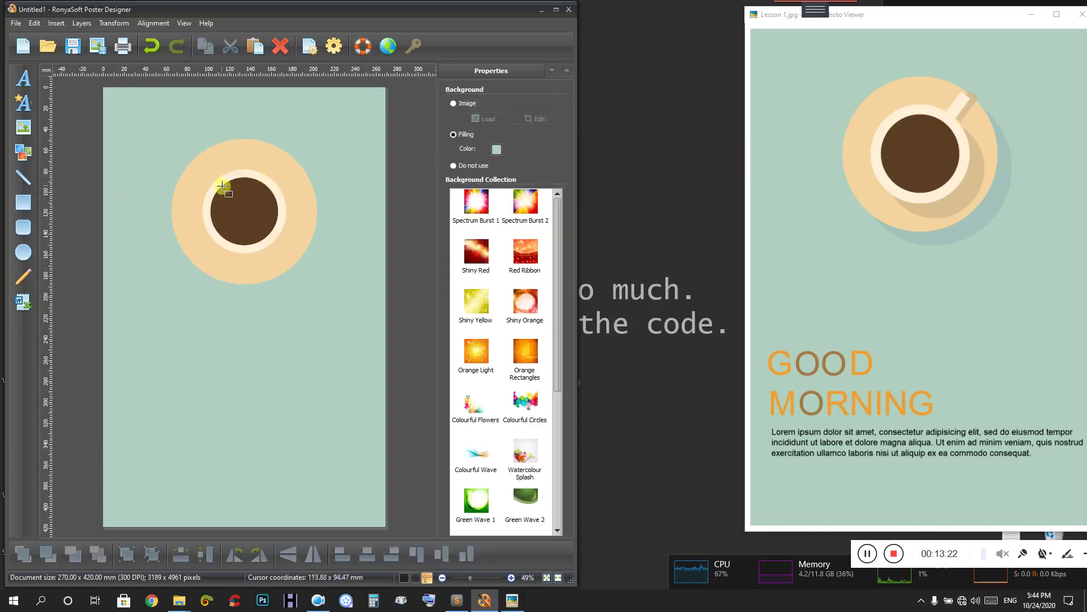
click(23, 152)
click(173, 219)
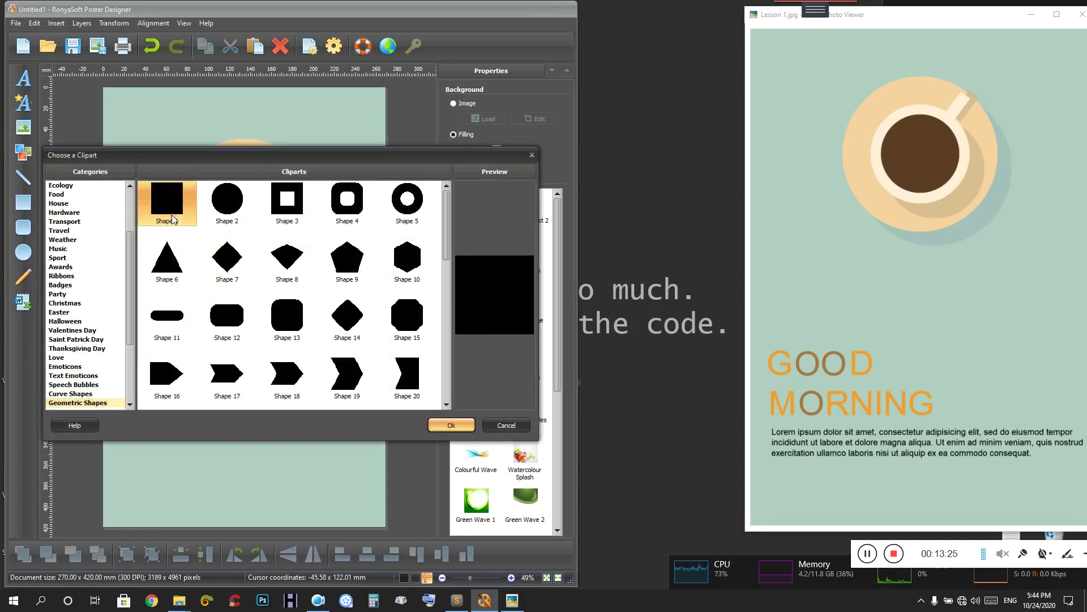
click(171, 313)
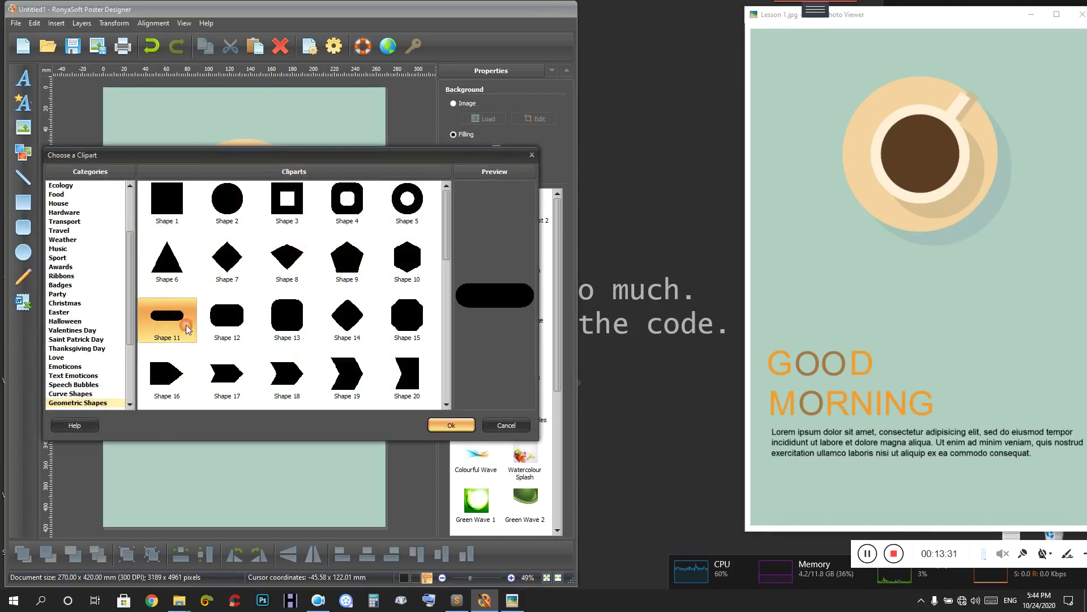
click(451, 425)
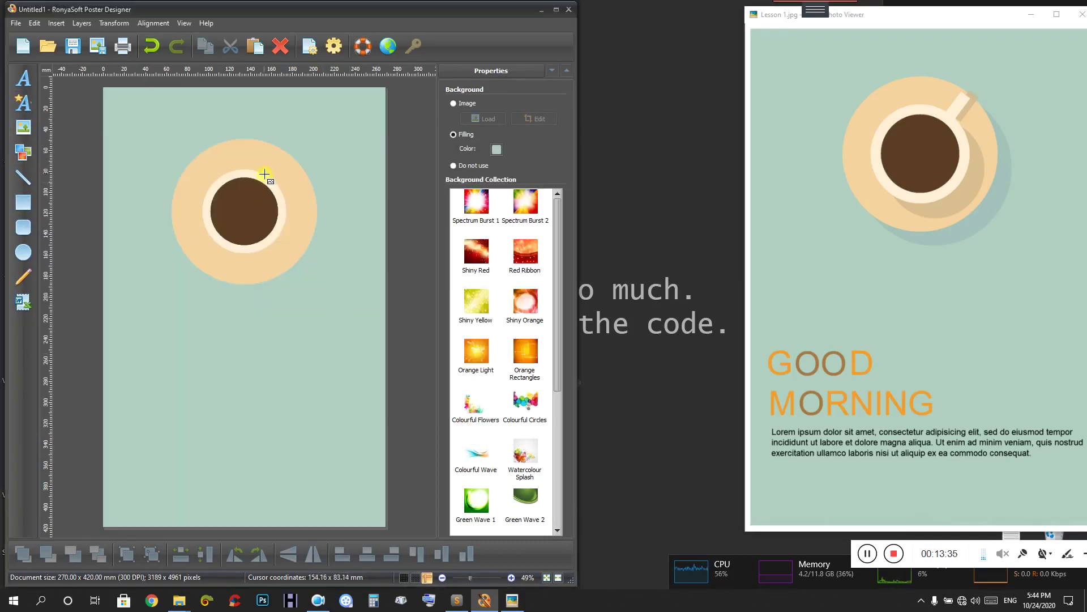
click(309, 161)
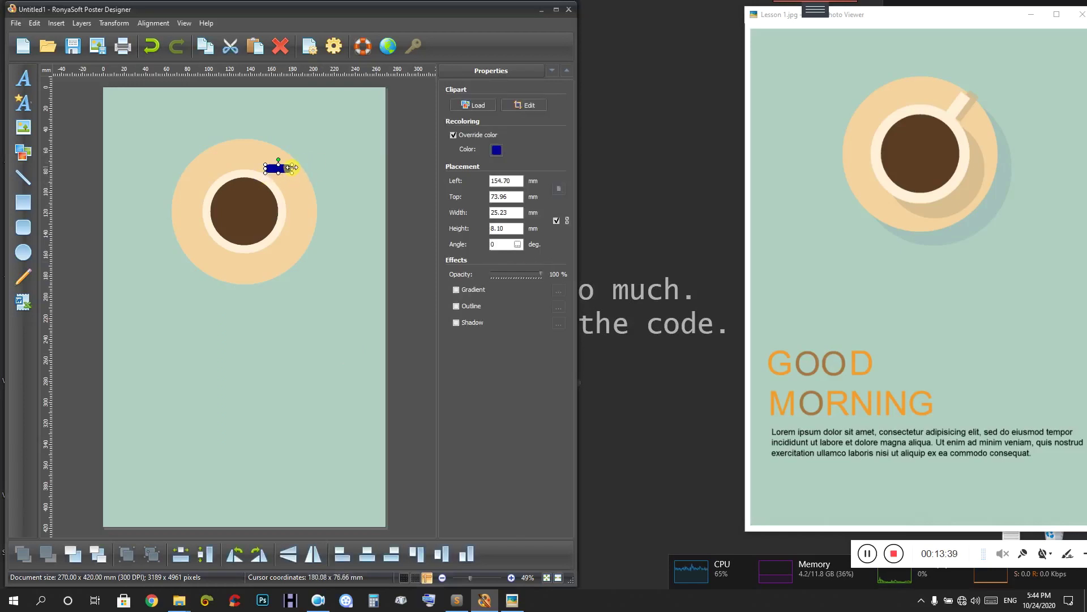
drag(295, 161, 307, 158)
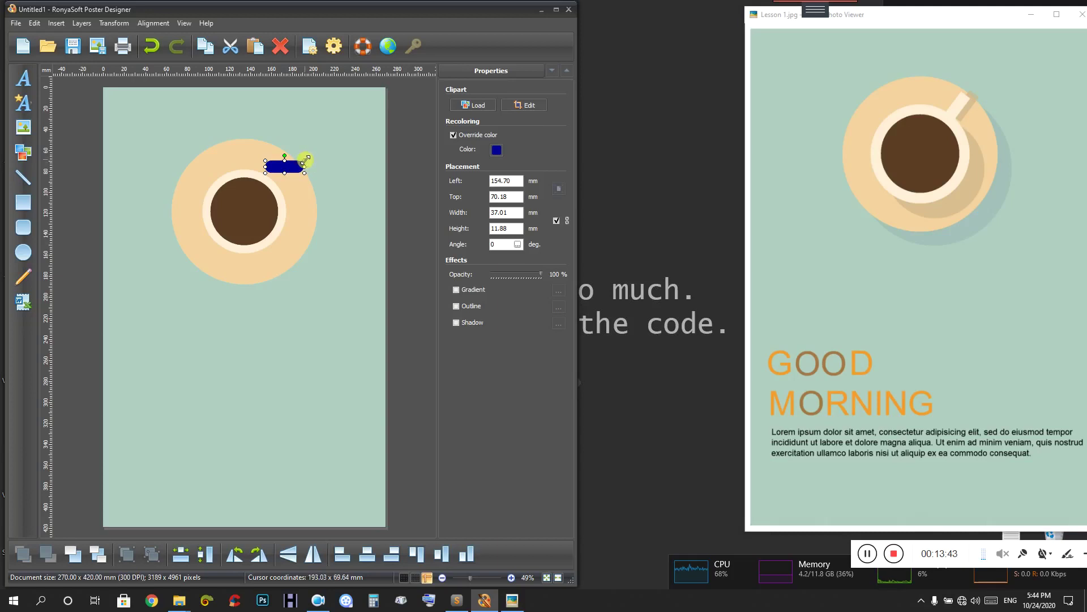
drag(305, 161, 306, 159)
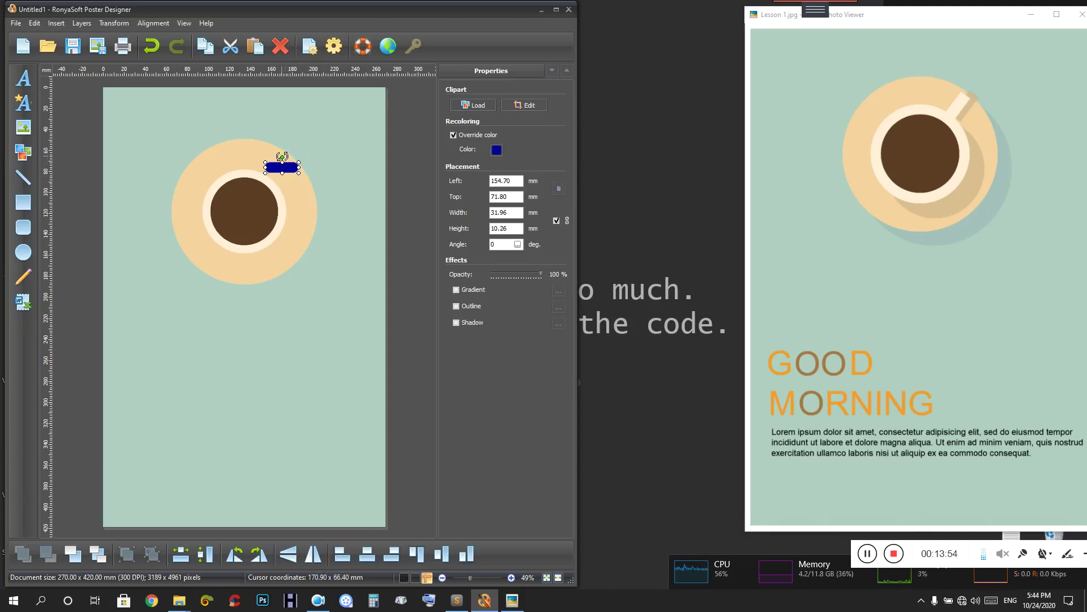
- Rotate the handle bar to -130° and position its lower end against the cup's upper-right rim
drag(357, 191, 244, 138)
drag(302, 167, 339, 205)
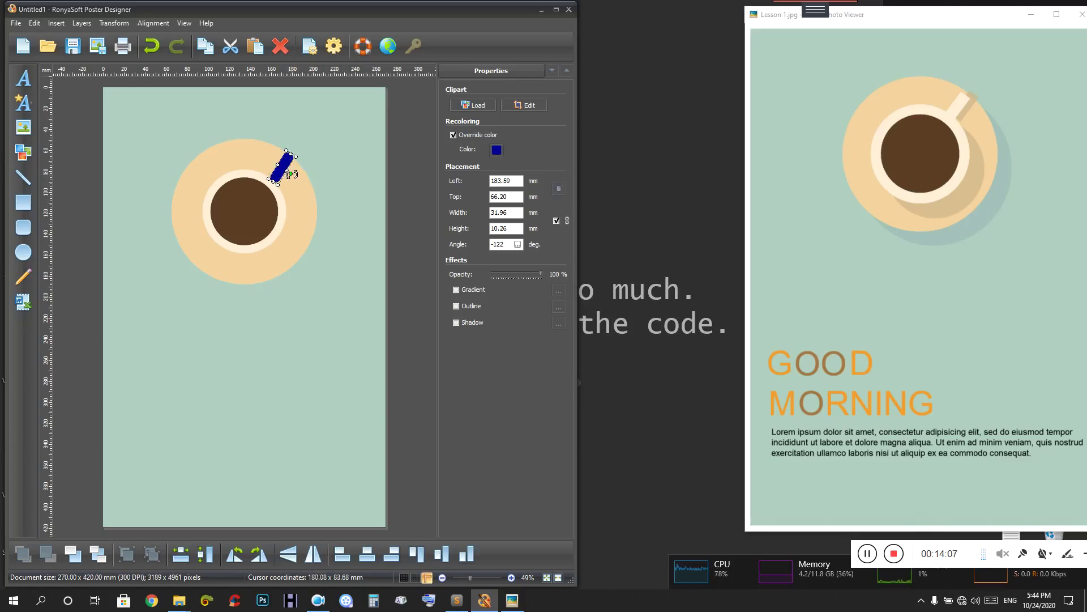
drag(290, 174, 290, 175)
drag(272, 177, 270, 179)
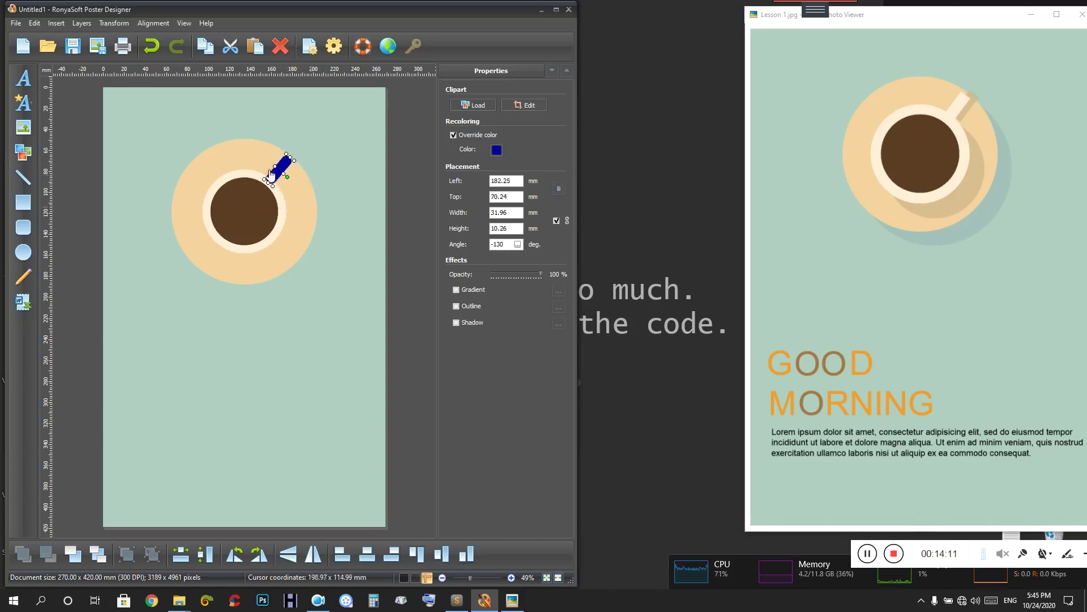
- Recolour the handle with the cream sampled from the cup rim using the eyedropper, then deselect it
click(496, 151)
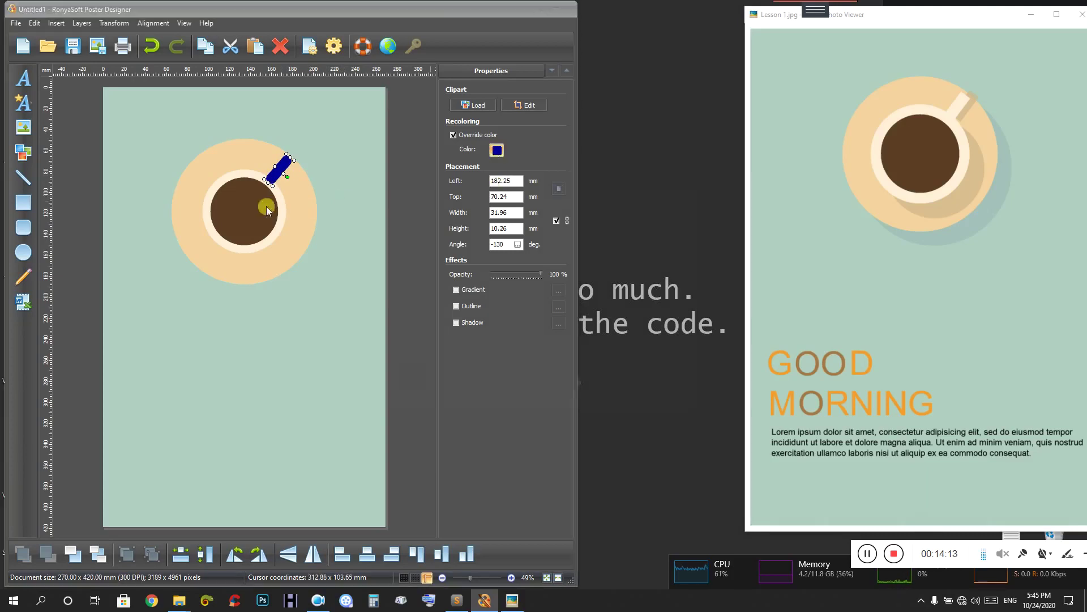
click(417, 370)
click(207, 208)
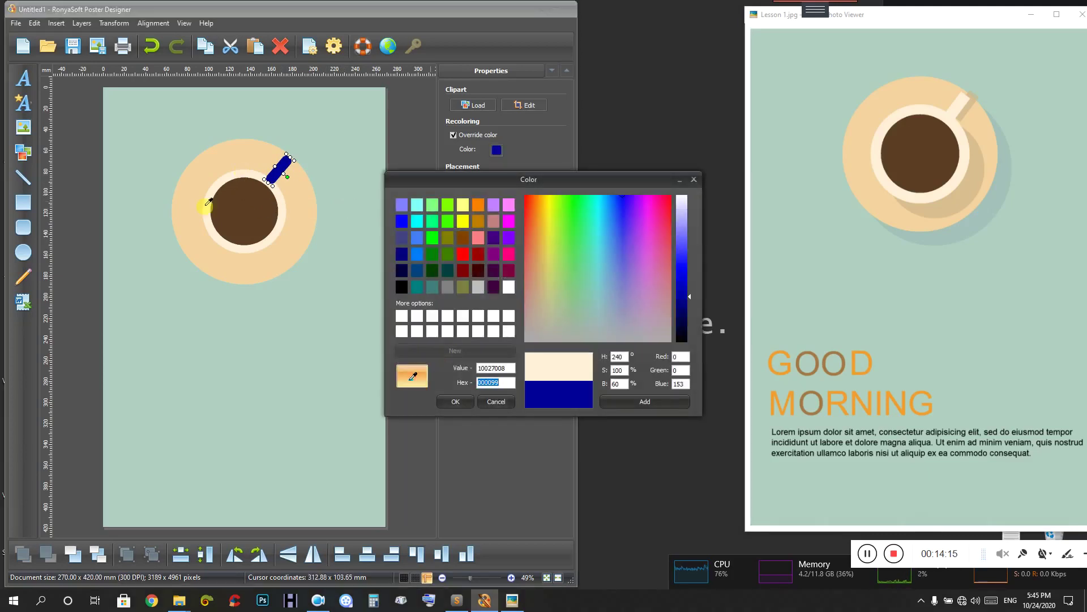
click(456, 401)
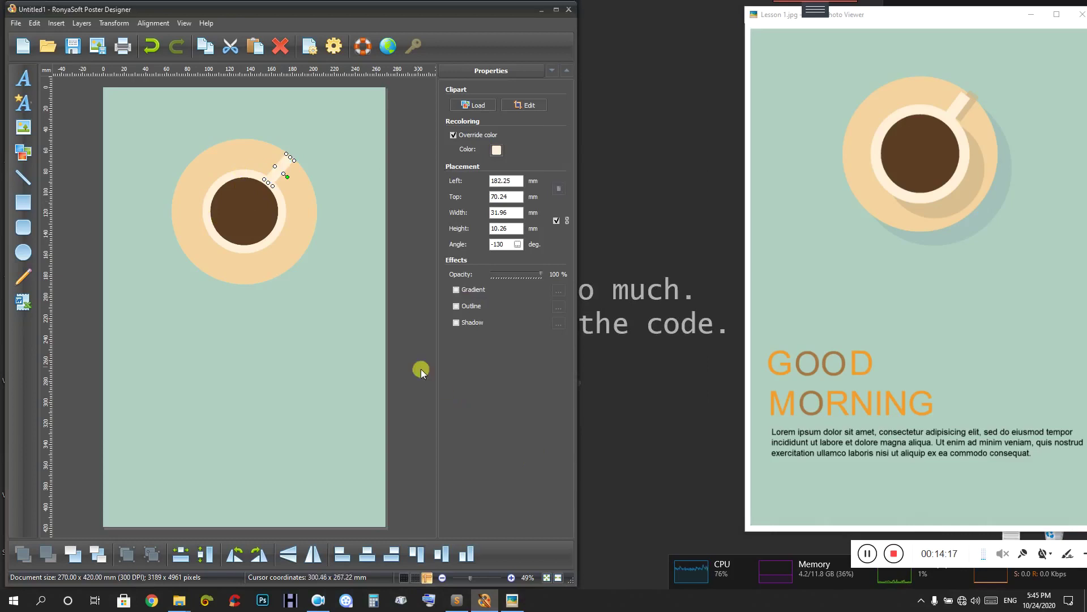
click(333, 299)
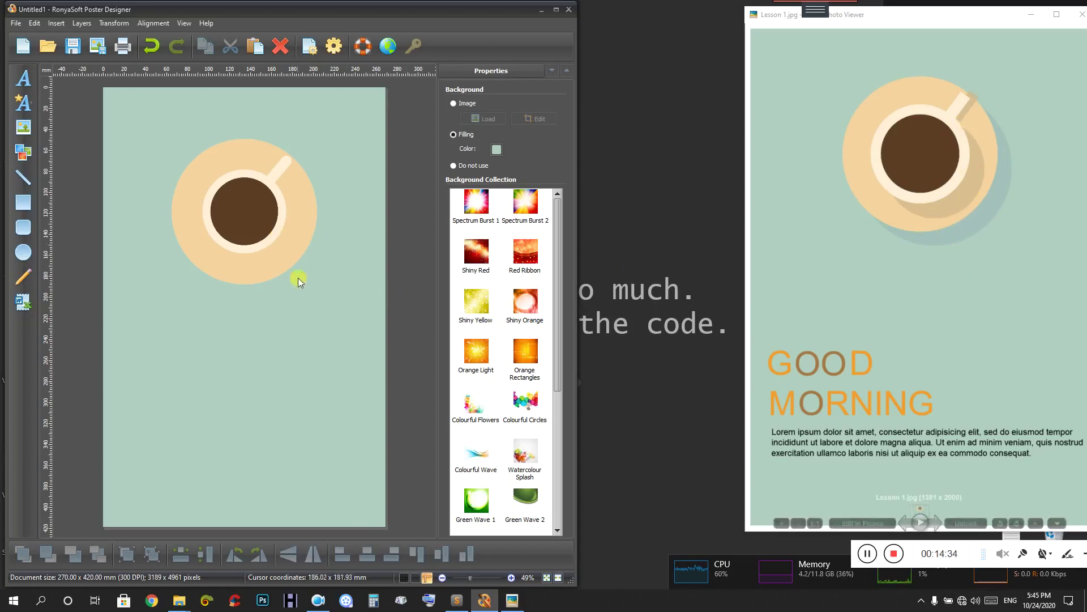
- Enable a shadow on the tan saucer circle and set the shadow distance to 39.4 mm
click(260, 272)
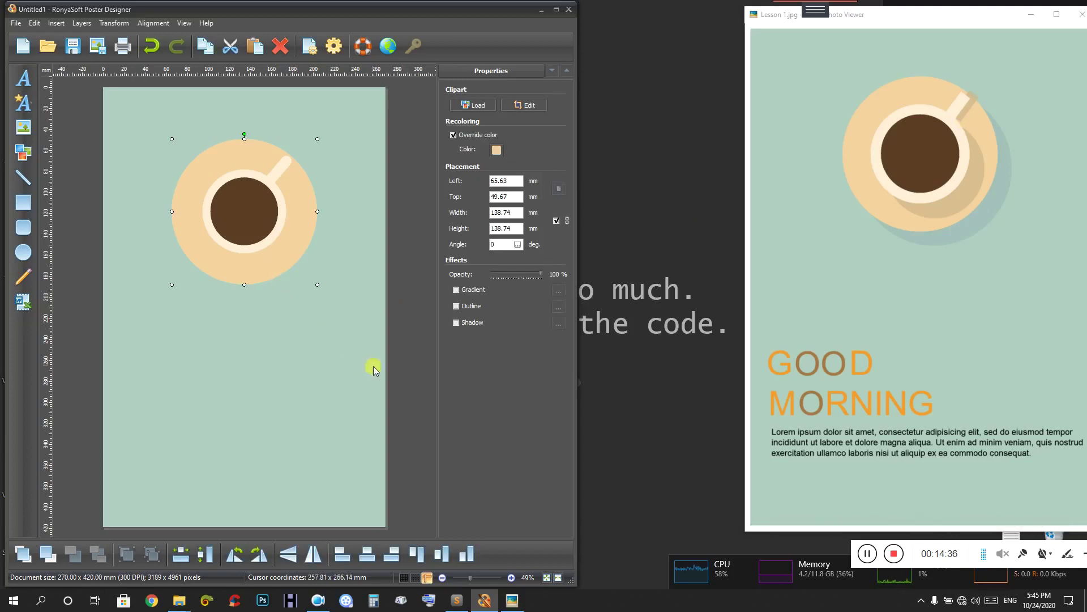
click(465, 323)
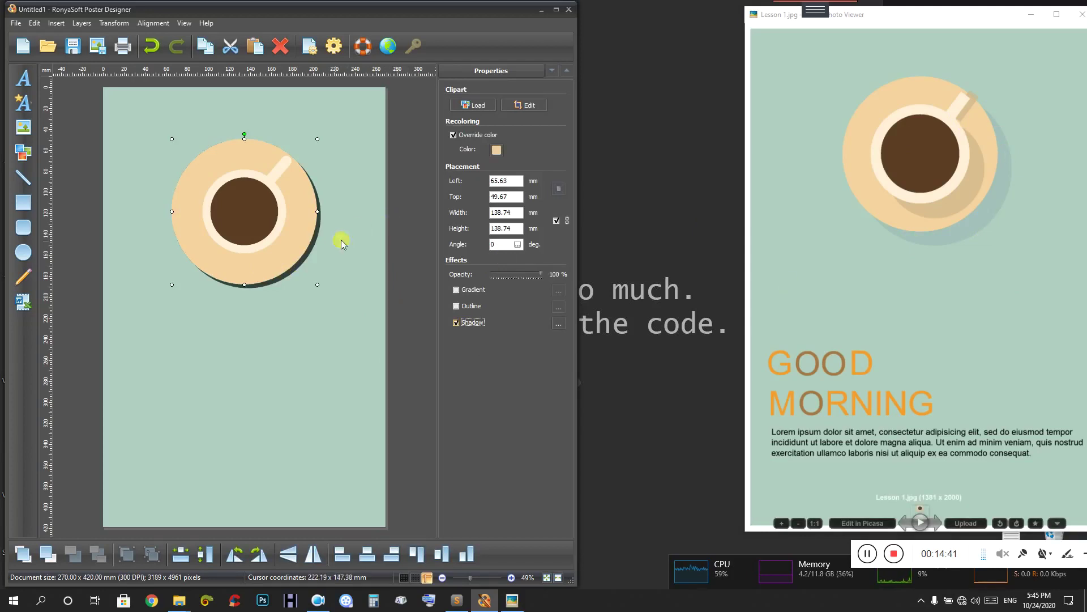
click(557, 323)
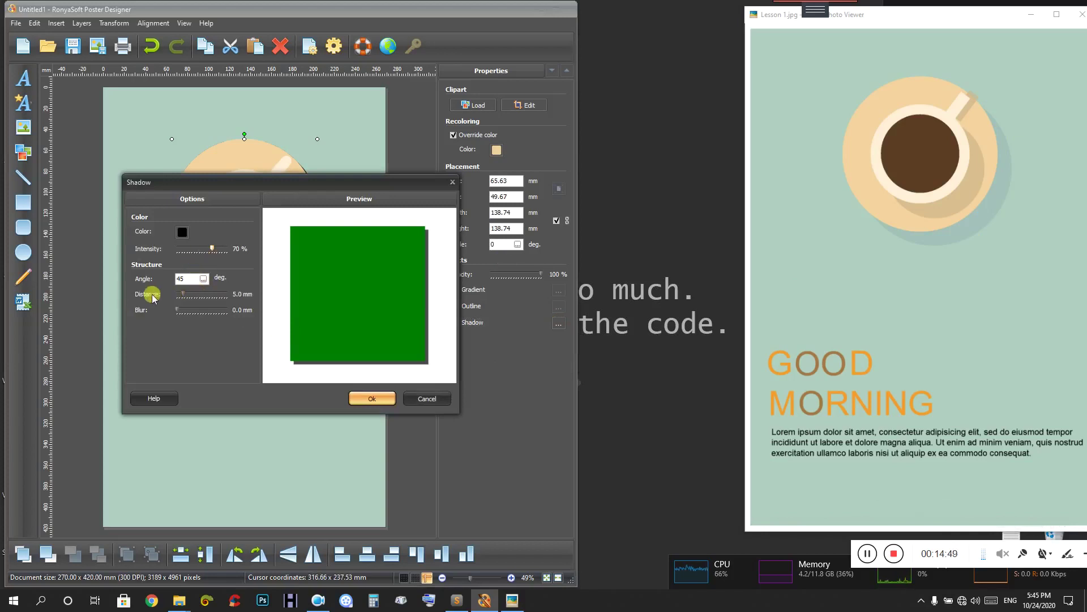
drag(172, 295, 210, 292)
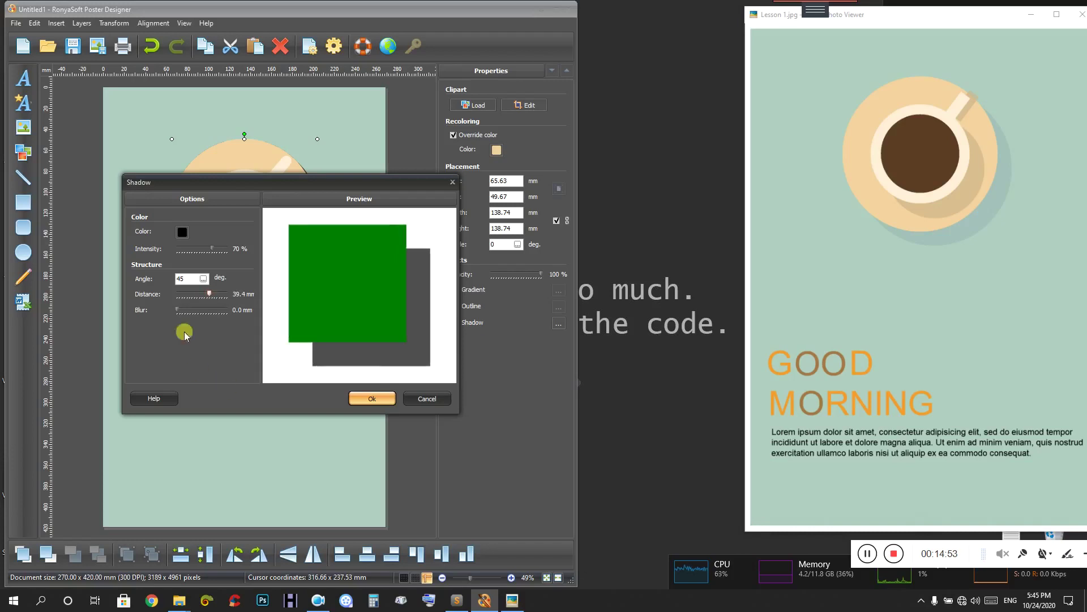
- Colour the saucer's shadow with the grey-green A2C1B9 sampled from the reference poster's saucer shadow and apply the shadow settings
click(182, 233)
click(415, 379)
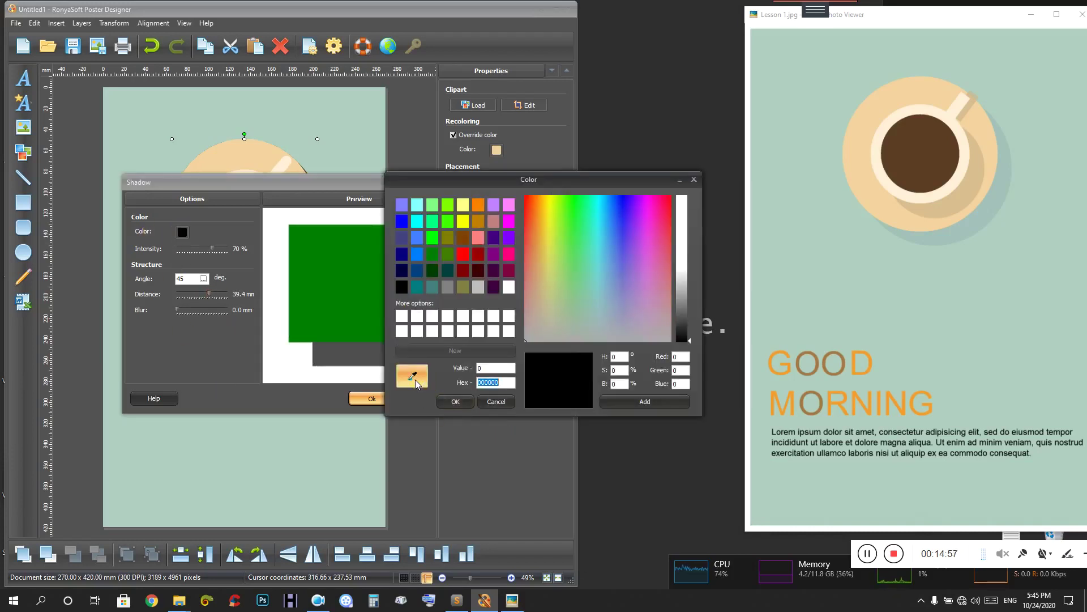
click(979, 216)
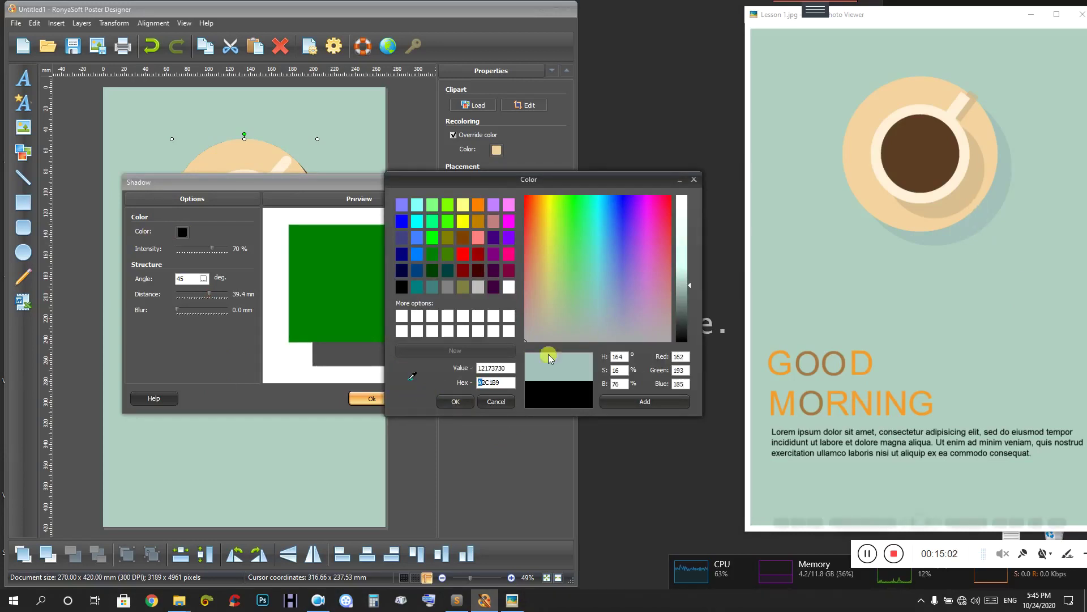
click(456, 402)
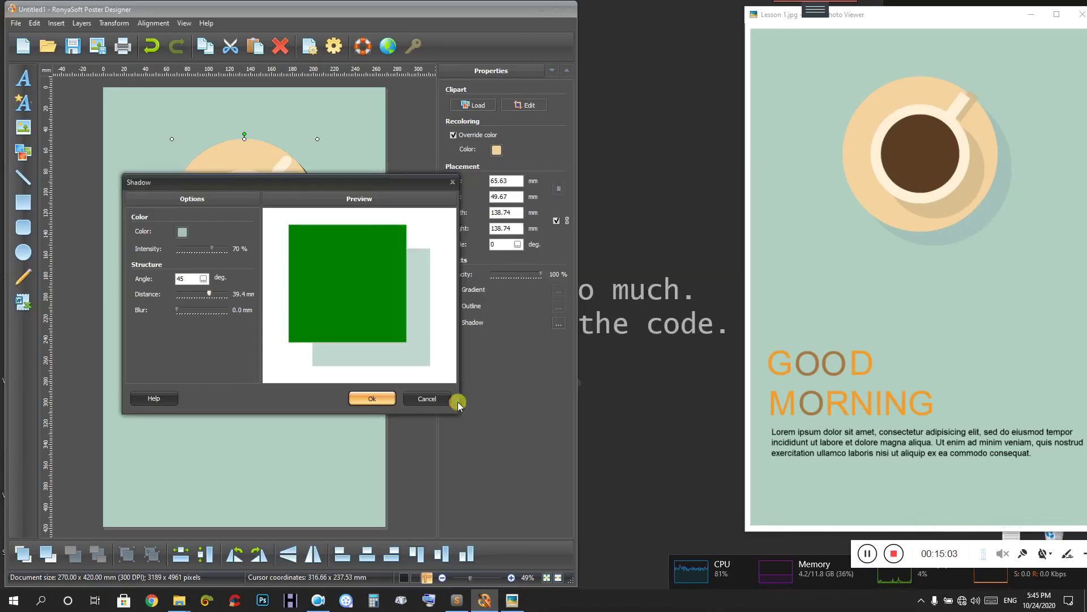
click(371, 399)
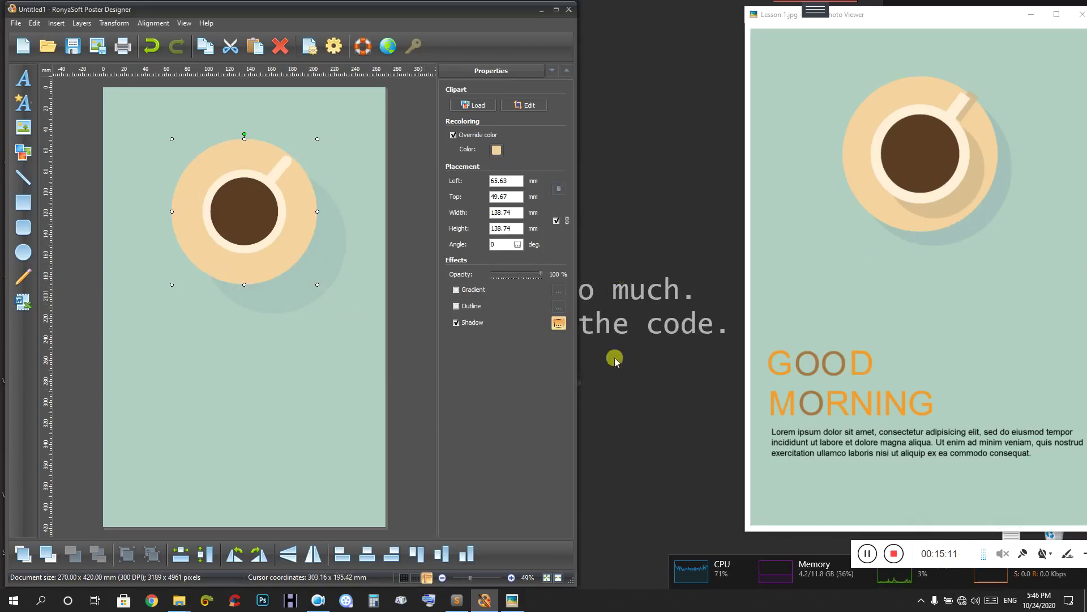
- Reduce the saucer's shadow distance to 19.5 mm
click(559, 323)
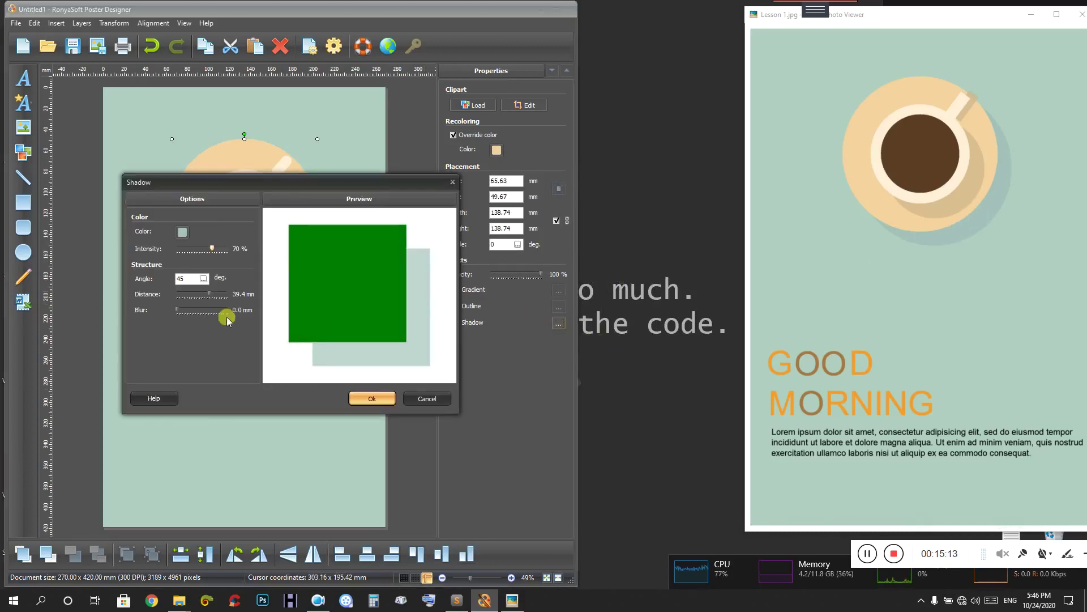
drag(208, 294, 201, 295)
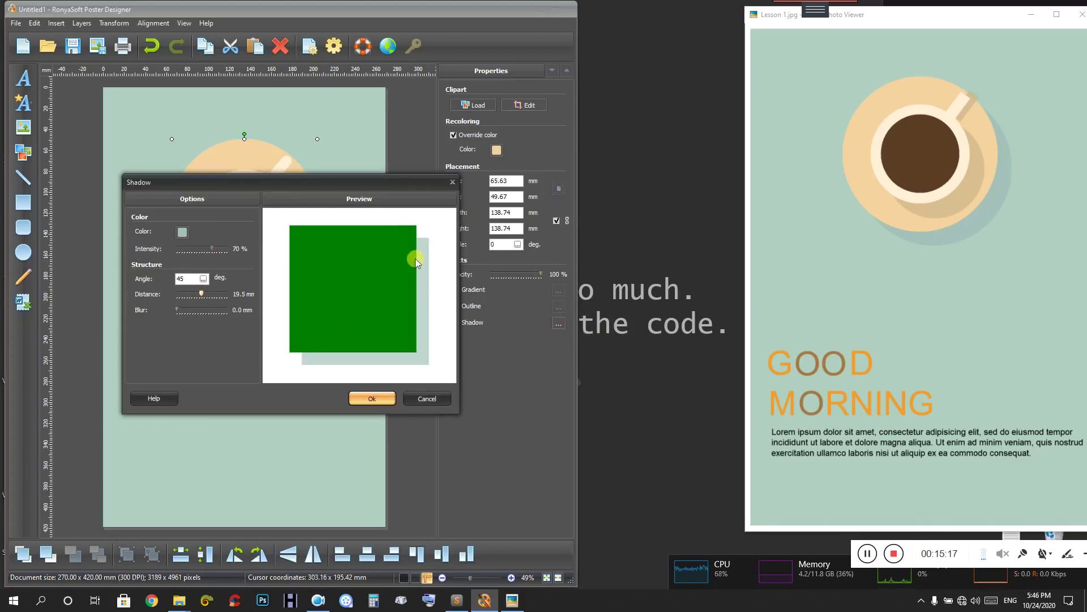
click(358, 394)
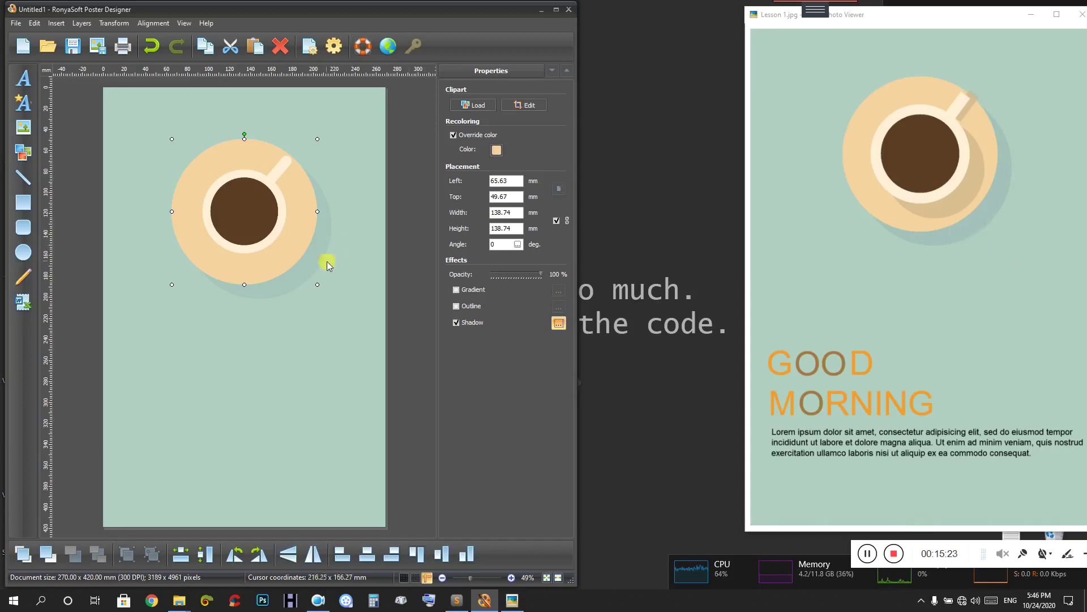
- Enable a shadow on the cream cup rim circle and colour it with the tan sampled from the reference poster's cup shadow
click(272, 248)
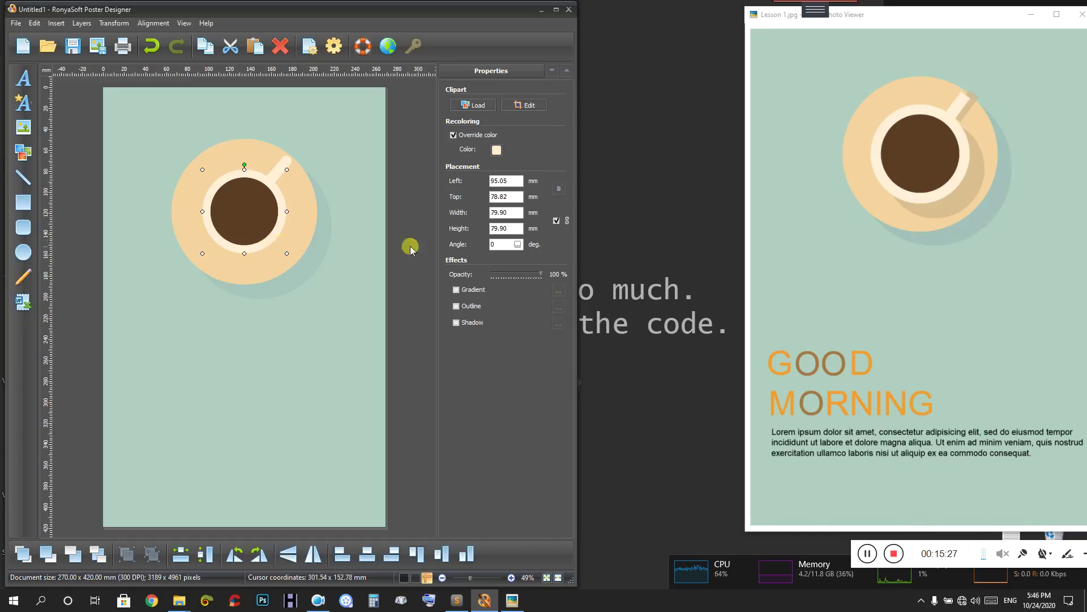
click(464, 324)
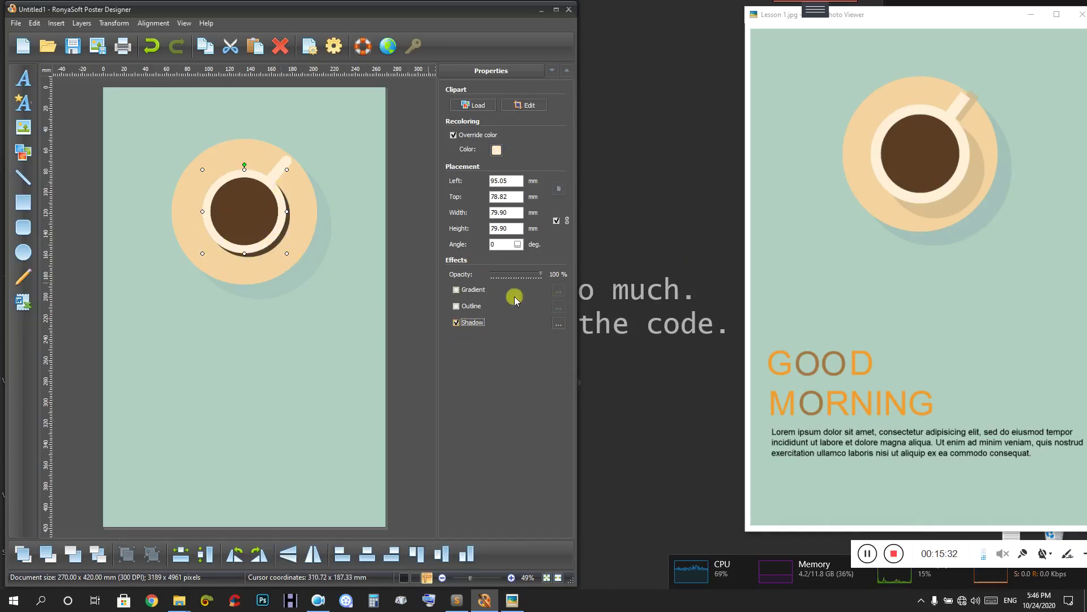
click(559, 323)
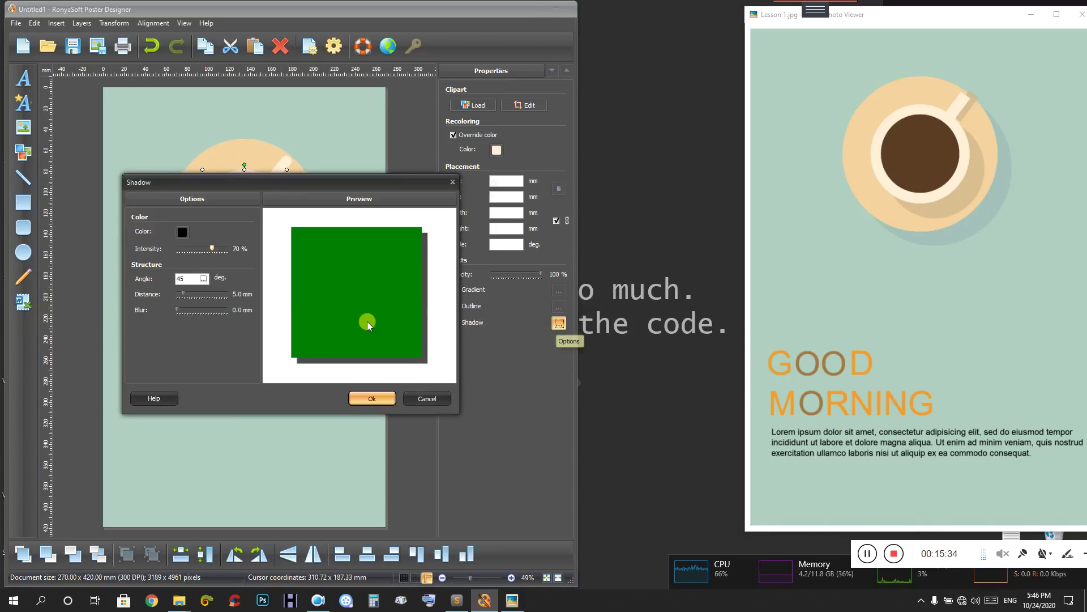
click(182, 232)
click(412, 375)
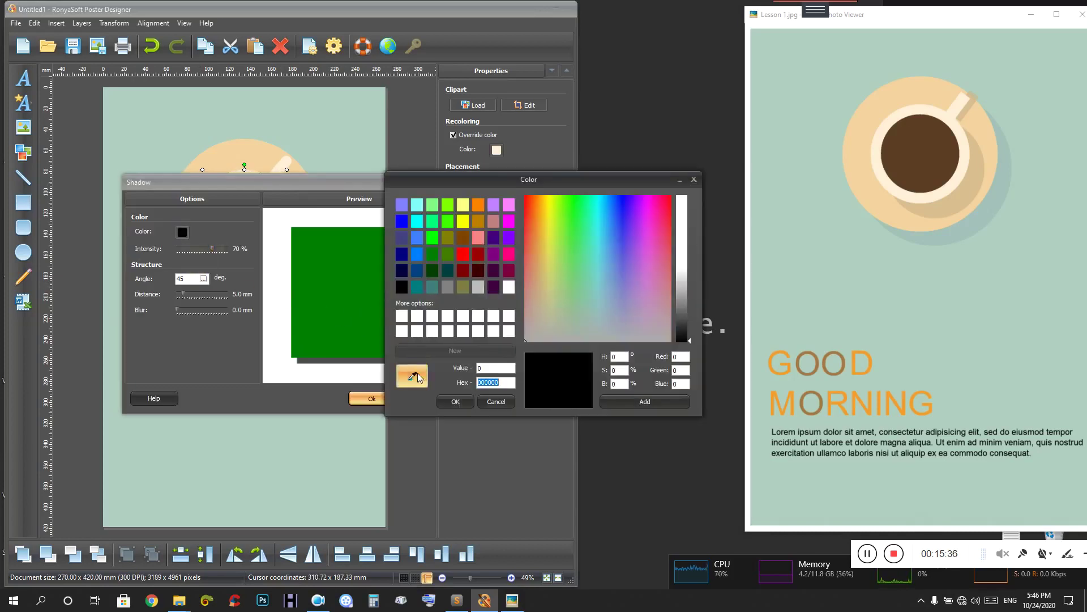
click(963, 194)
click(455, 401)
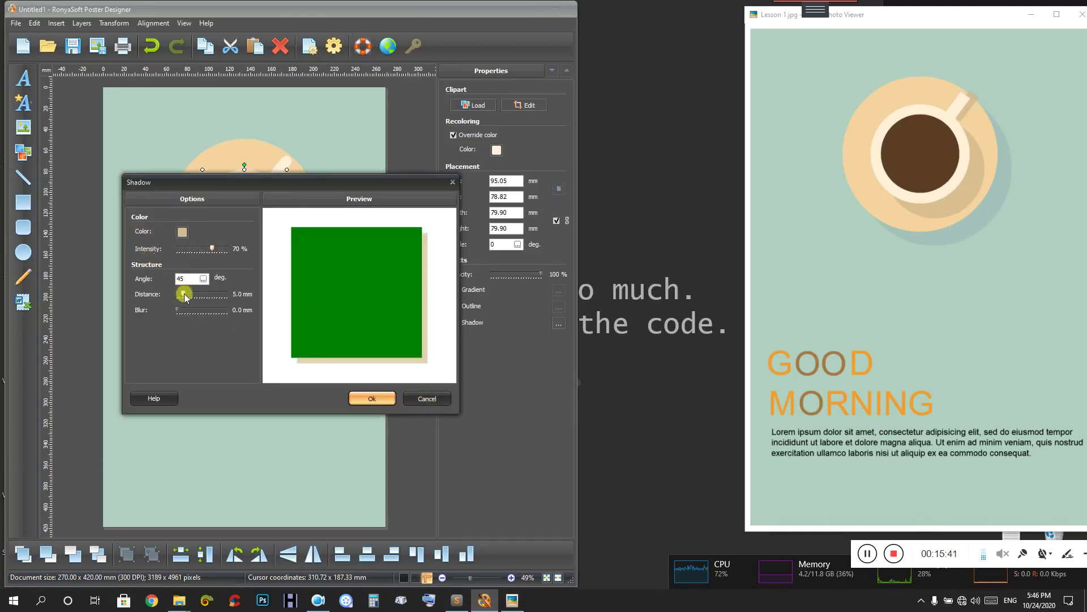
- Set the cup rim's shadow distance to 11.8 mm and apply it, then increase it to 18.2 mm
drag(184, 294, 193, 294)
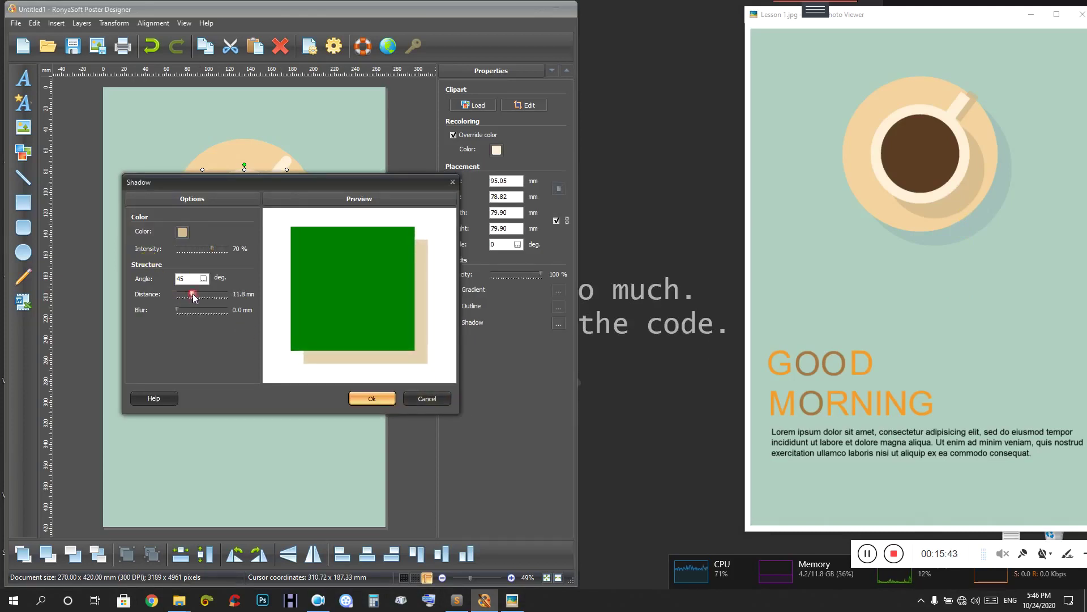
click(368, 398)
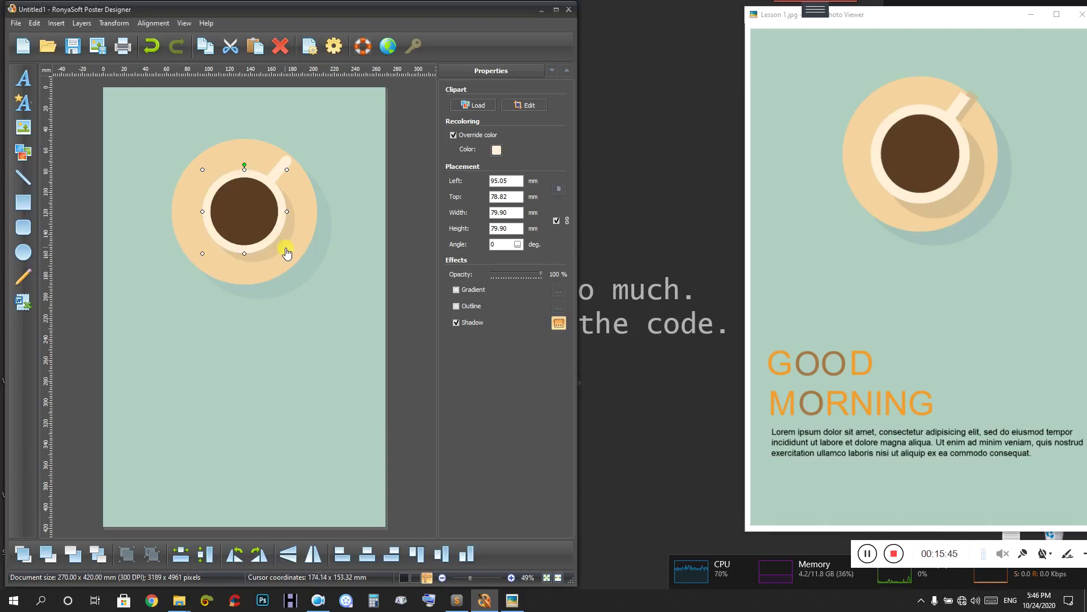
click(557, 323)
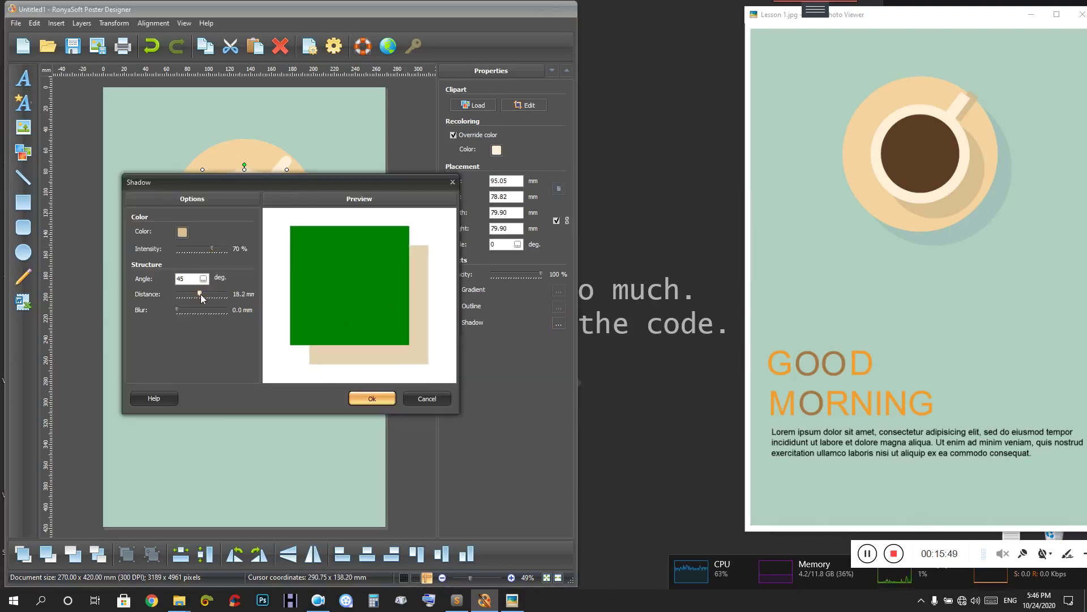
click(351, 402)
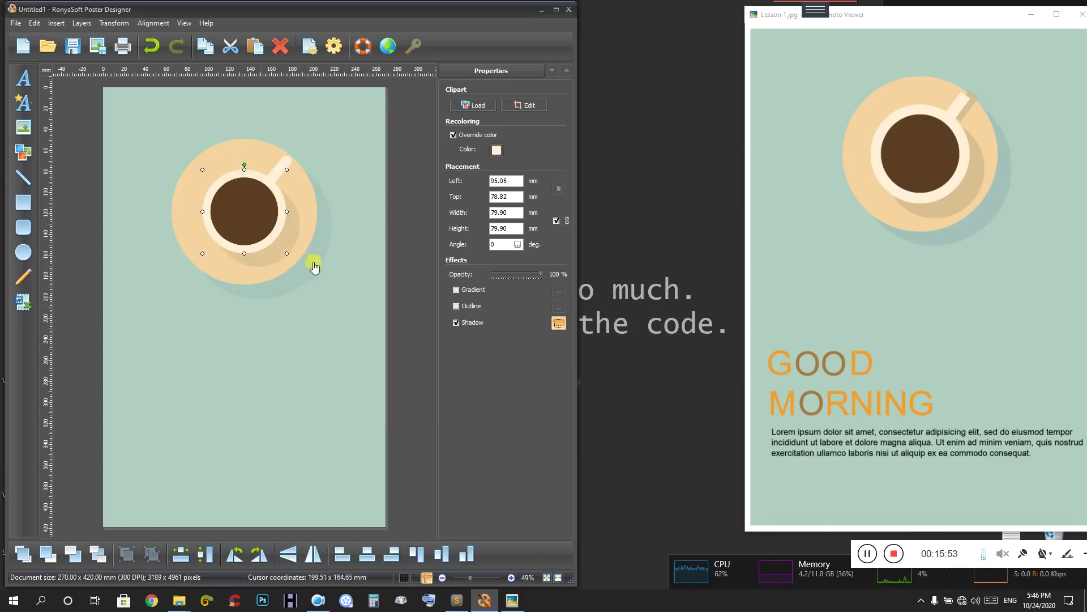
- Enable a shadow on the cup handle and try flipping the handle horizontally and vertically
click(282, 181)
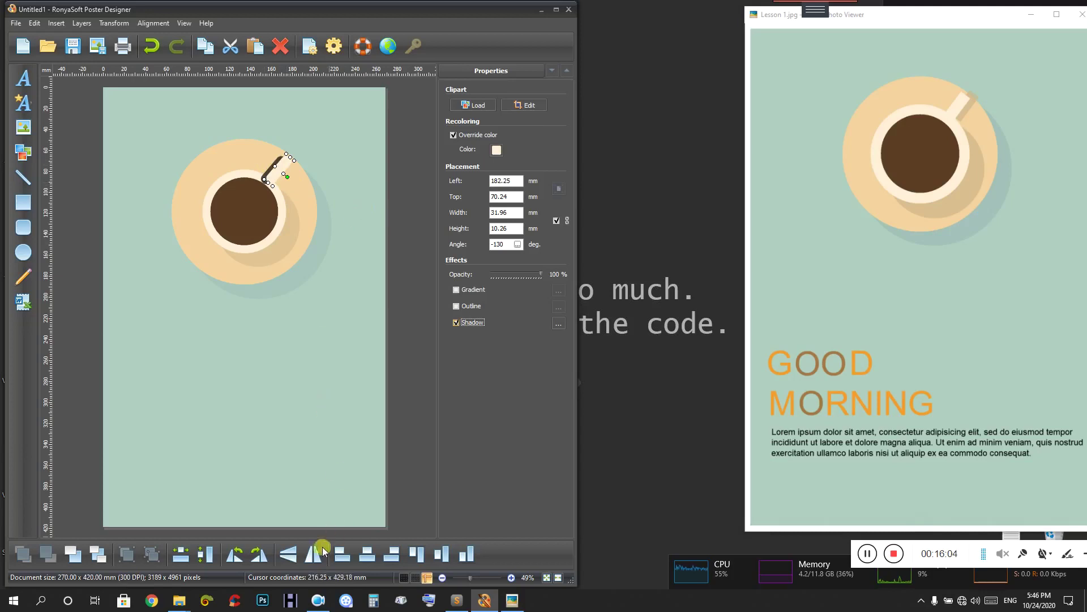
click(291, 557)
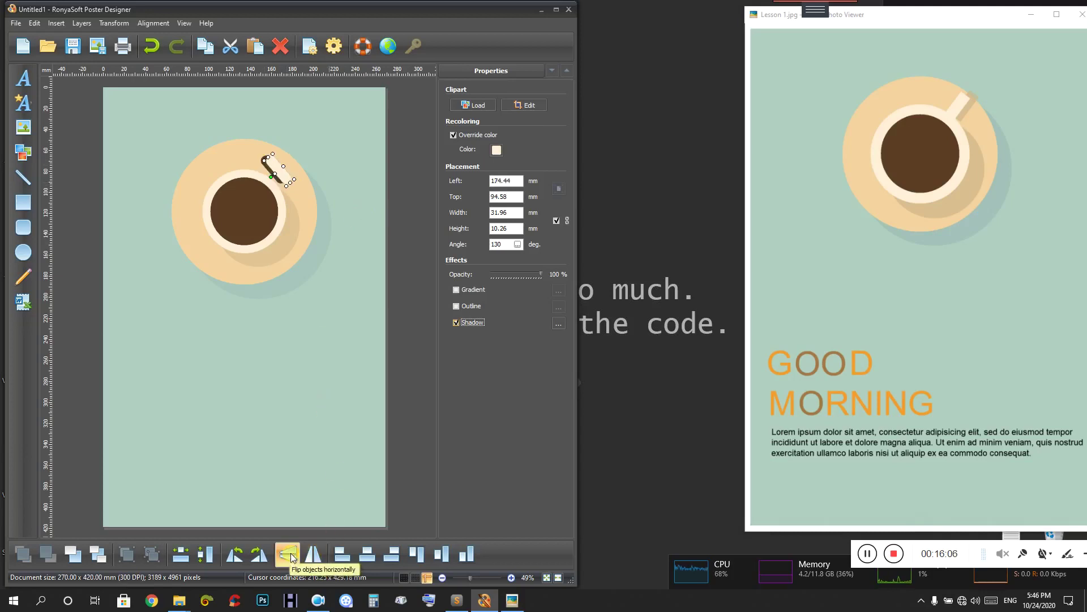
click(292, 557)
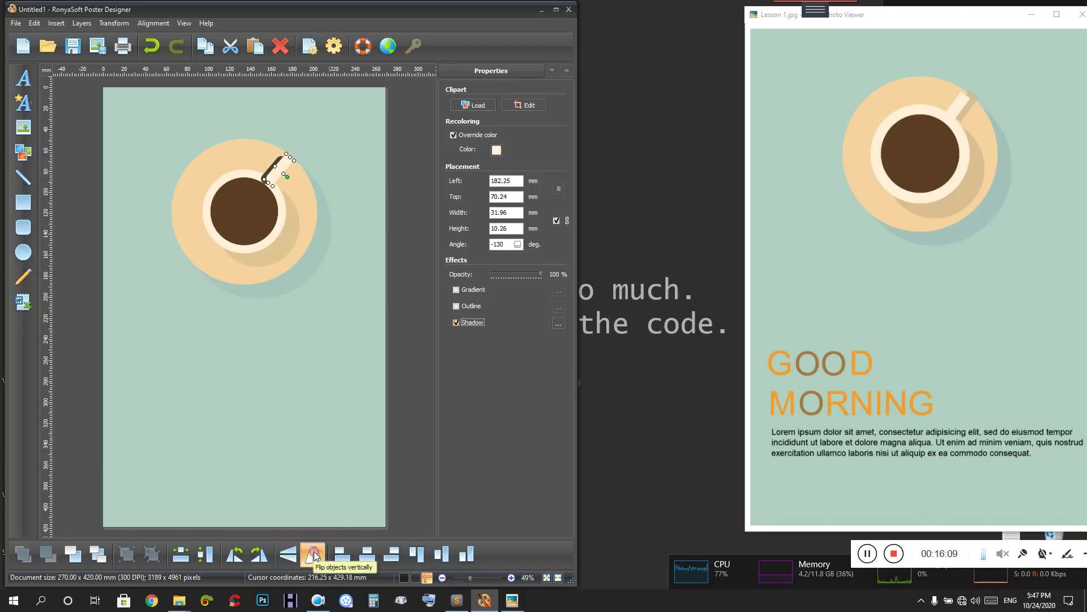
click(313, 556)
click(313, 557)
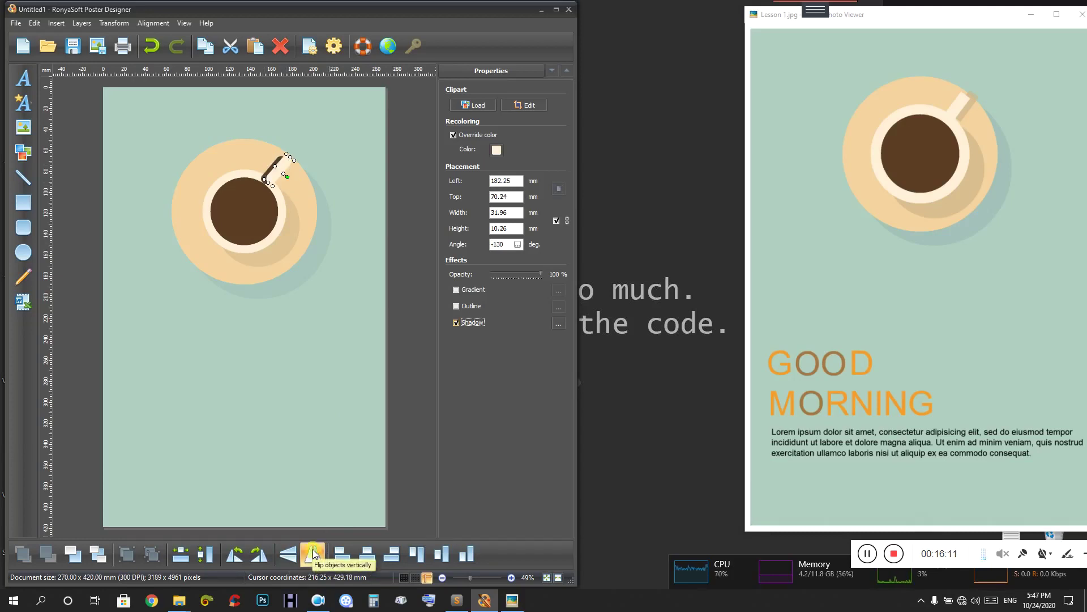
- Rotate the handle in 90-degree turns to an angle of 50 degrees, moving its shadow to the lower-right side
click(260, 559)
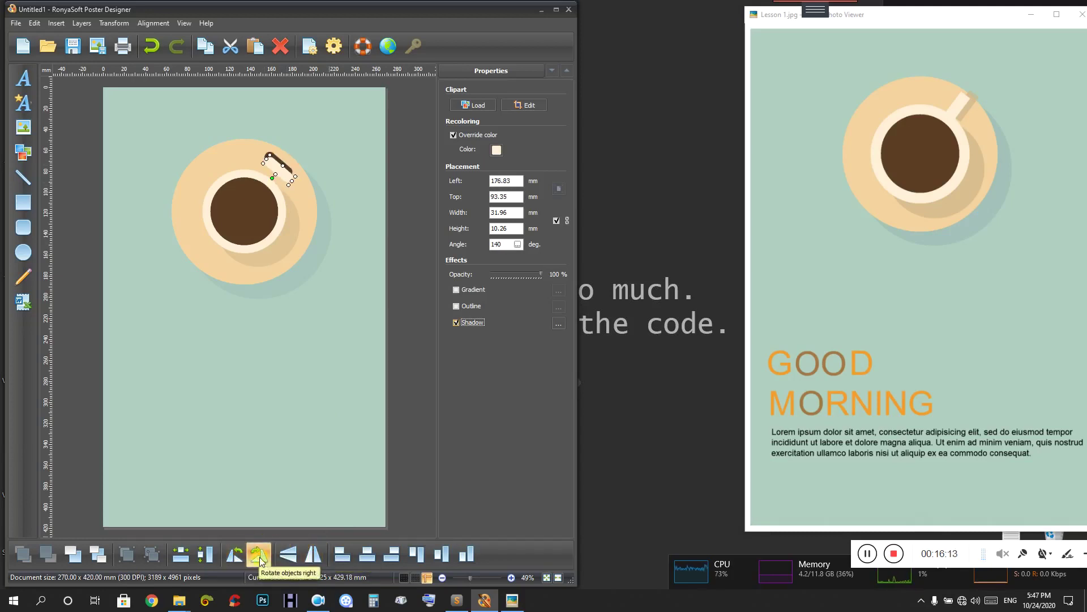
click(229, 561)
click(227, 562)
click(227, 563)
click(257, 556)
click(260, 558)
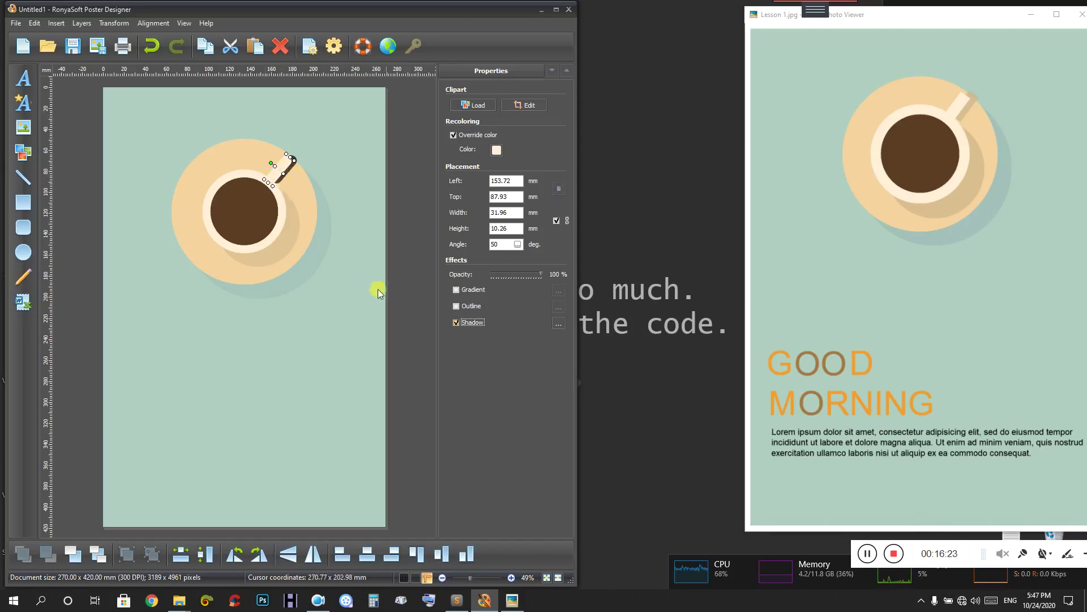
- Set the handle's shadow distance to 4.5 mm, colour it with the tone sampled from the reference poster's handle tip, and deselect the handle
click(558, 323)
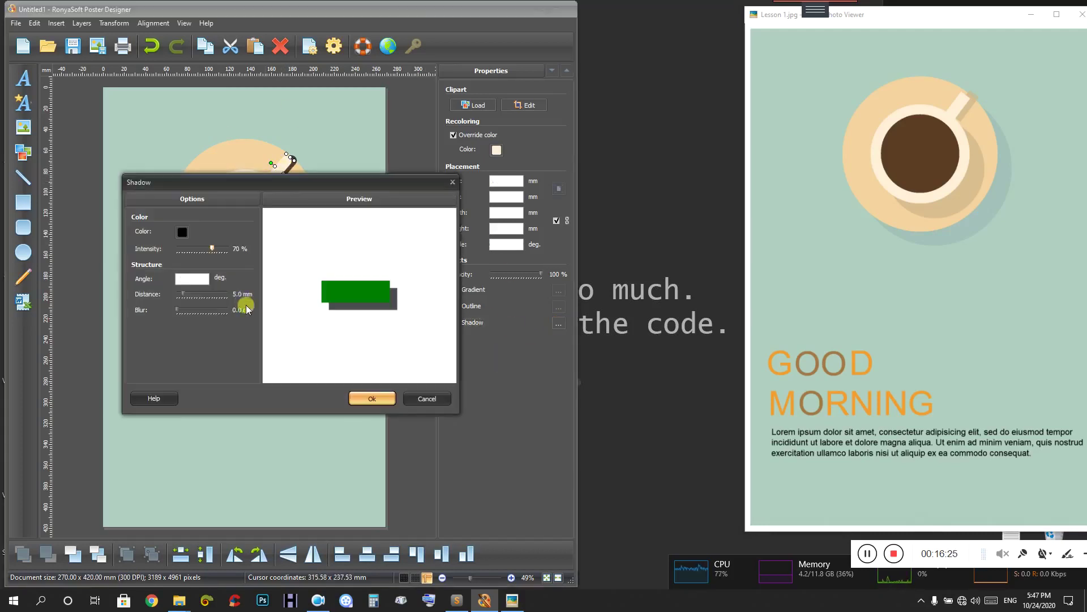
mouse_move(184, 297)
mouse_down()
mouse_move(197, 297)
mouse_move(183, 296)
mouse_up()
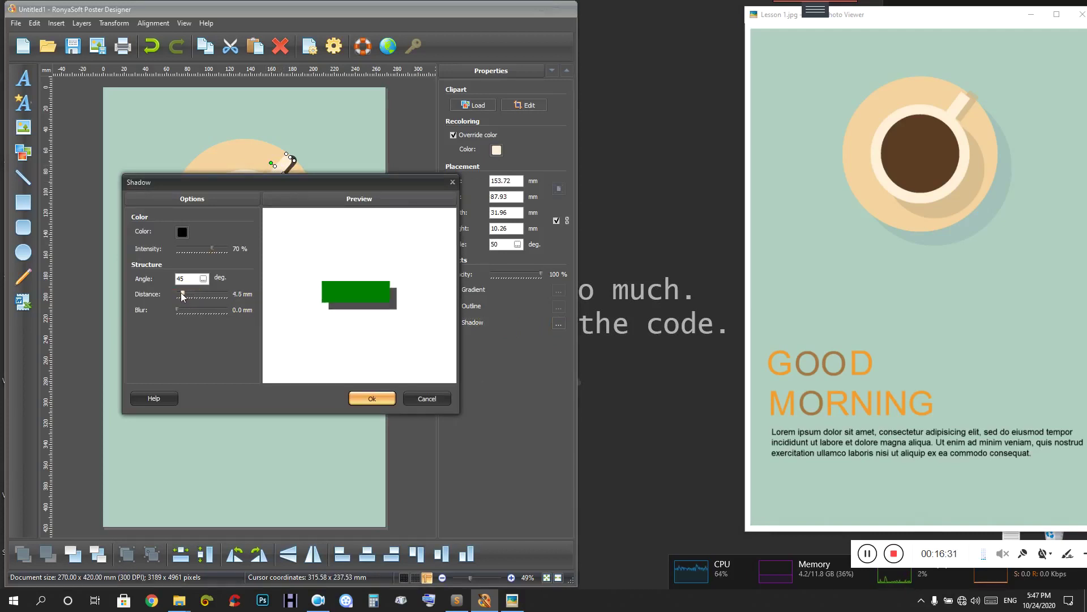
click(182, 232)
click(412, 376)
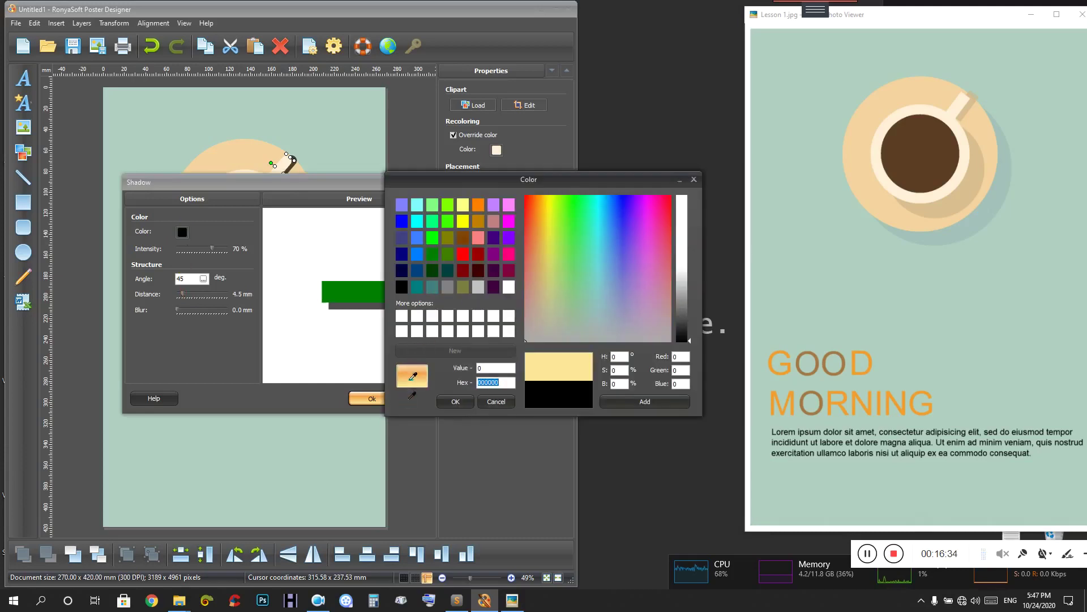
click(965, 96)
click(448, 402)
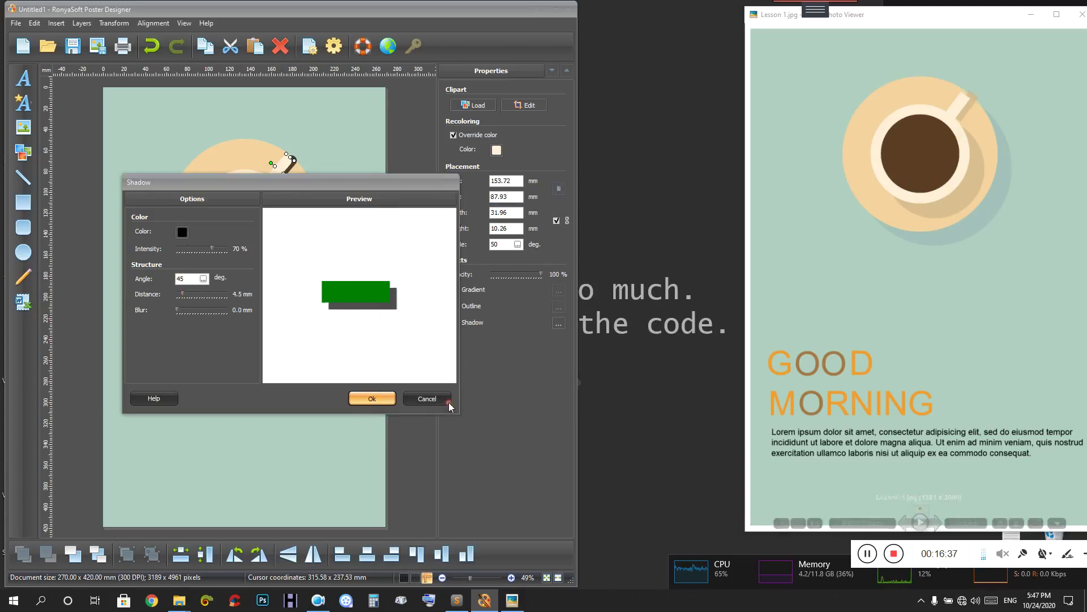
click(380, 399)
click(319, 312)
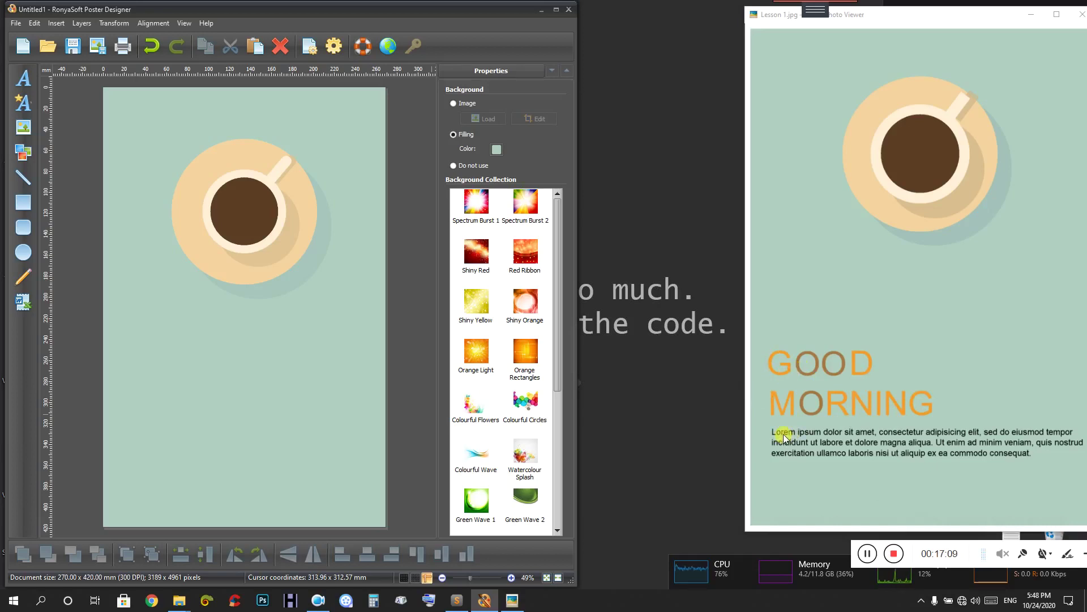
- Add a text box about 131 × 46 mm below the saucer containing "G" and "D" separated by spaces
click(25, 79)
drag(252, 417, 252, 417)
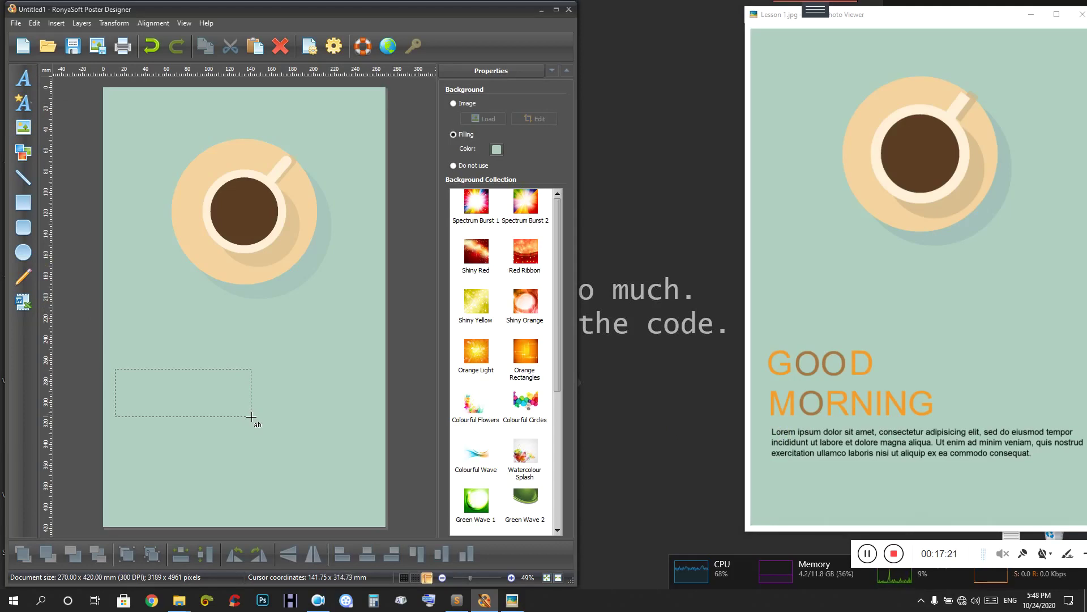
drag(252, 417, 252, 416)
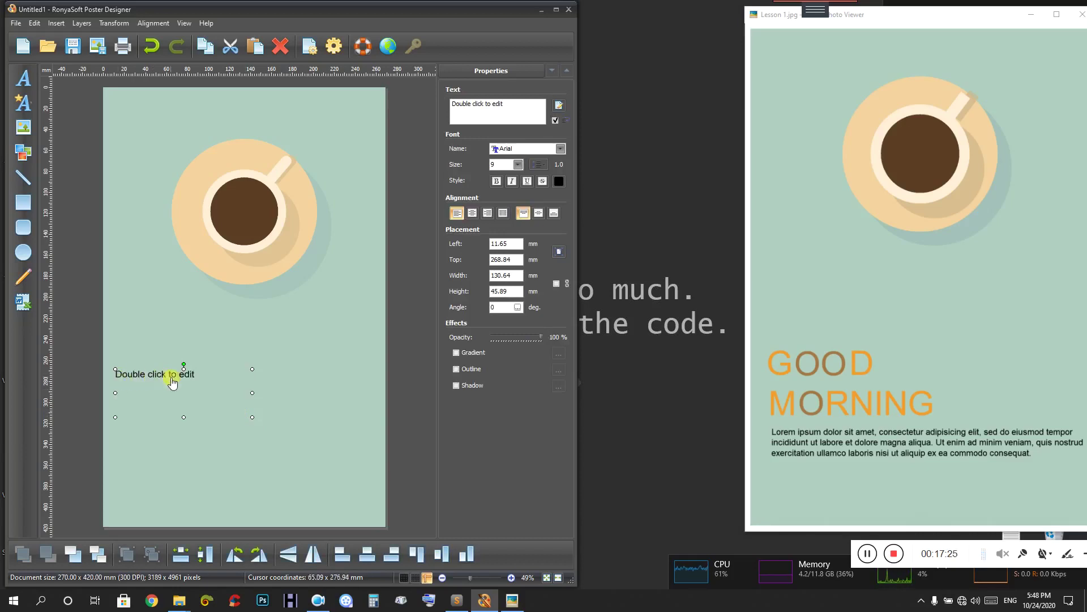
triple_click(512, 104)
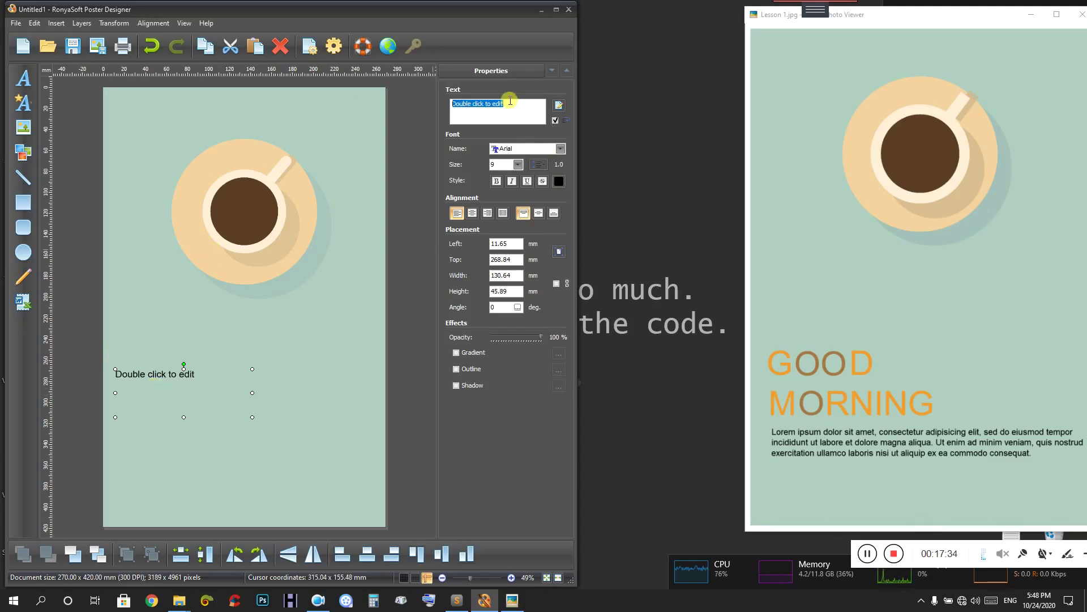
key(Caps_Lock)
text(G)
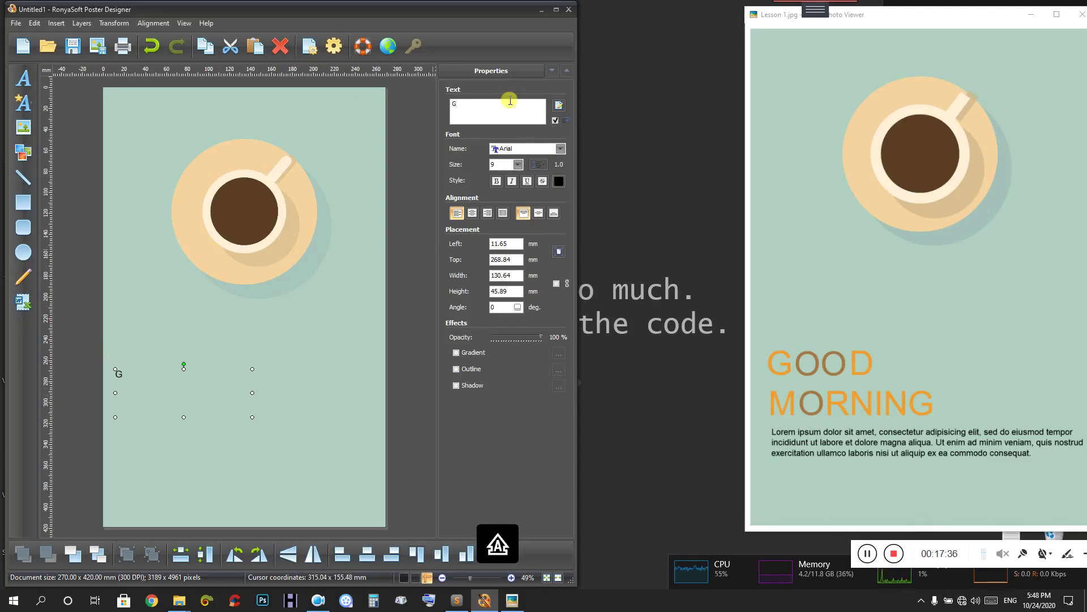
text(D)
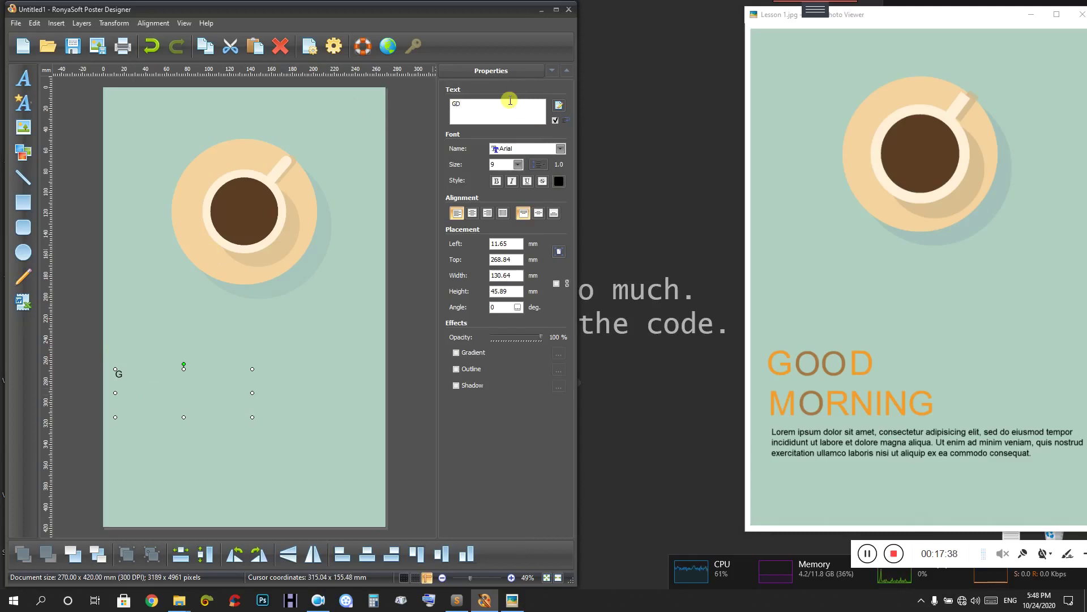
key(BackSpace)
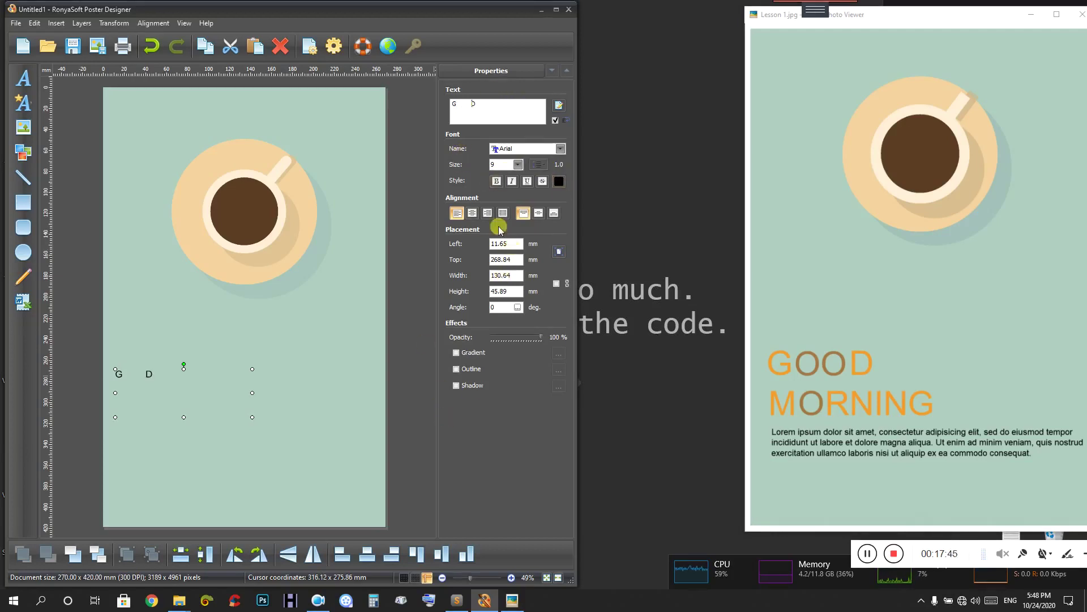
- Keep the "G D" text in Arial, set its font size to 28, and narrow its text box slightly
click(506, 150)
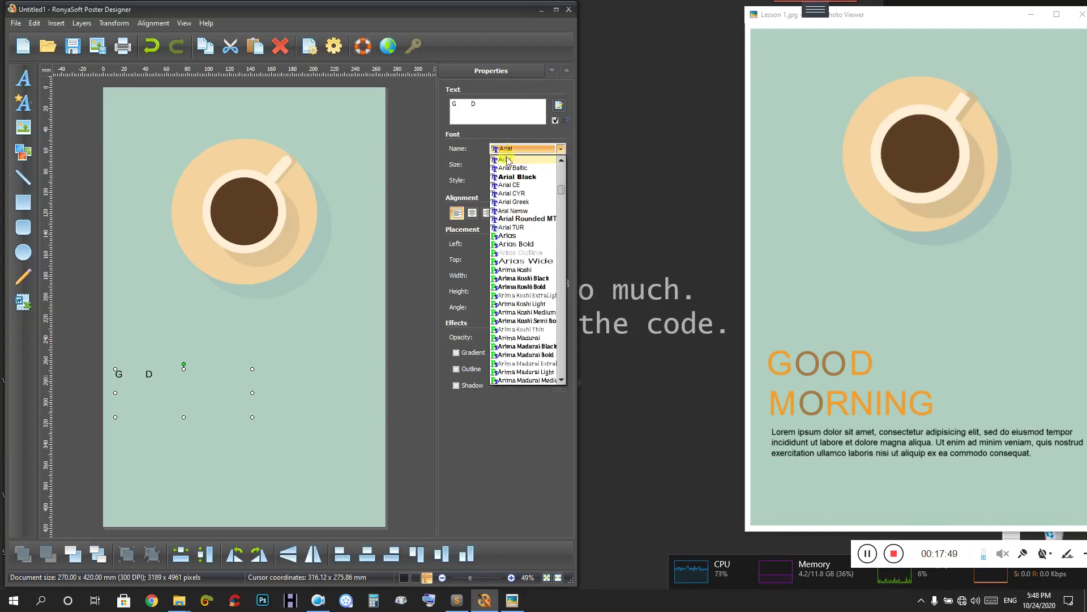
click(493, 485)
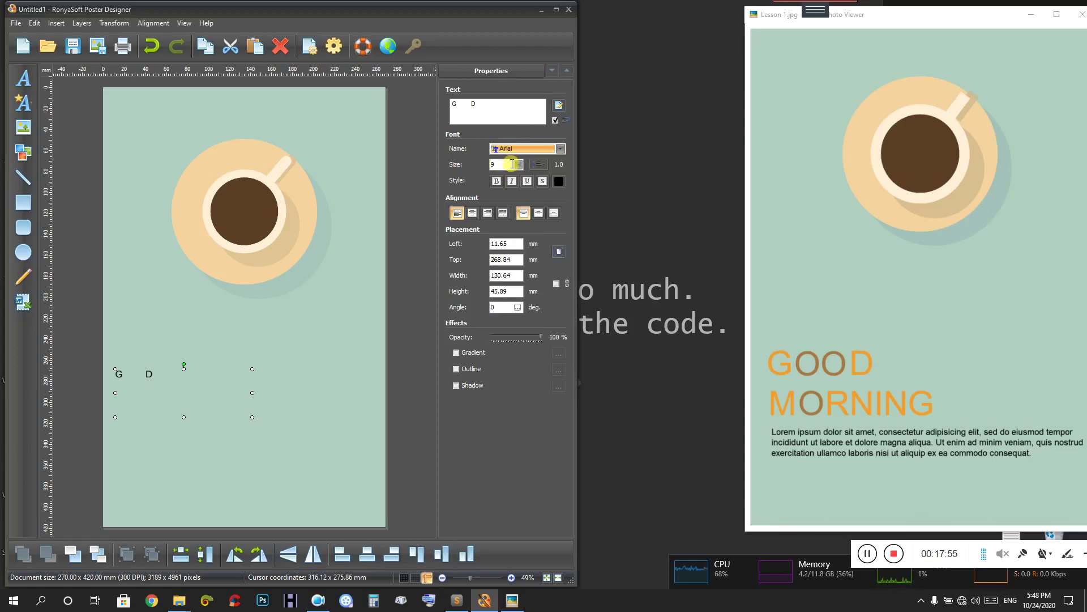
click(518, 165)
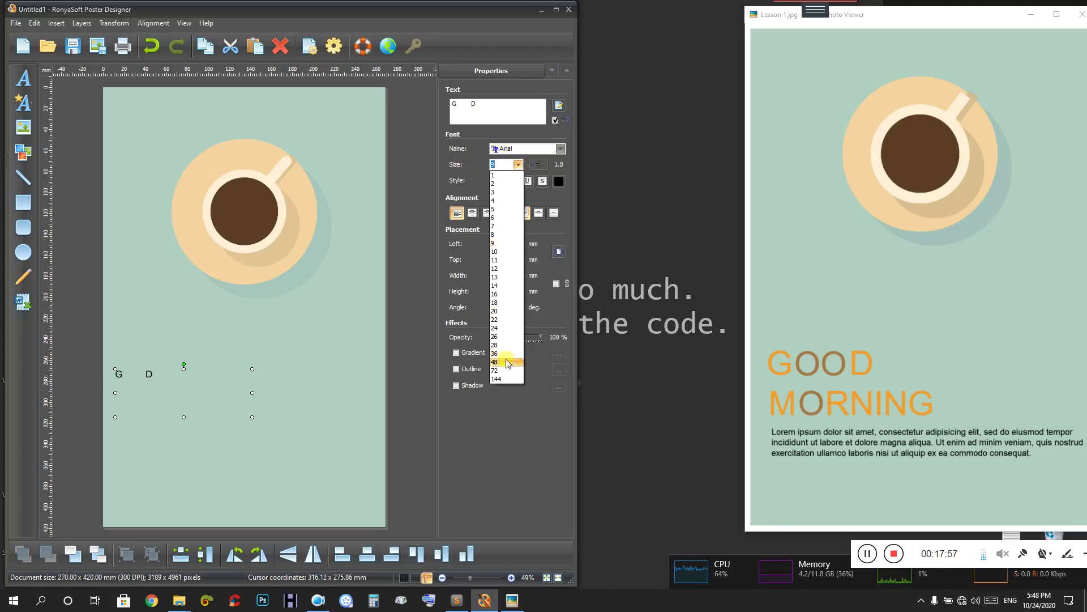
click(506, 345)
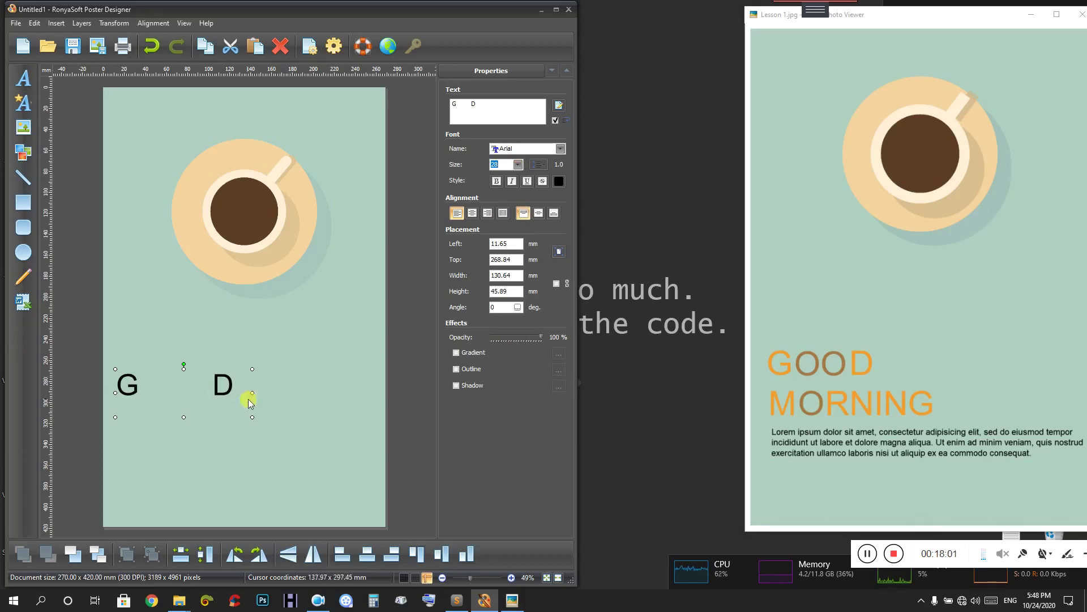
drag(250, 393, 241, 393)
- Add a text box about 64 × 21 mm between the "G" and "D" containing "OO" in font size 28
click(23, 78)
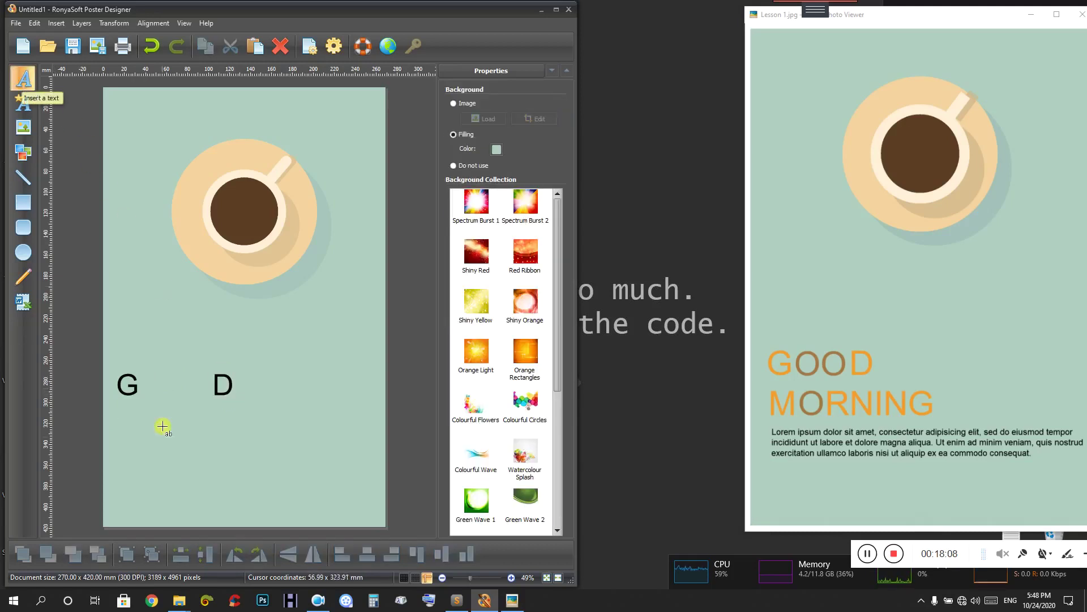
drag(143, 378, 177, 372)
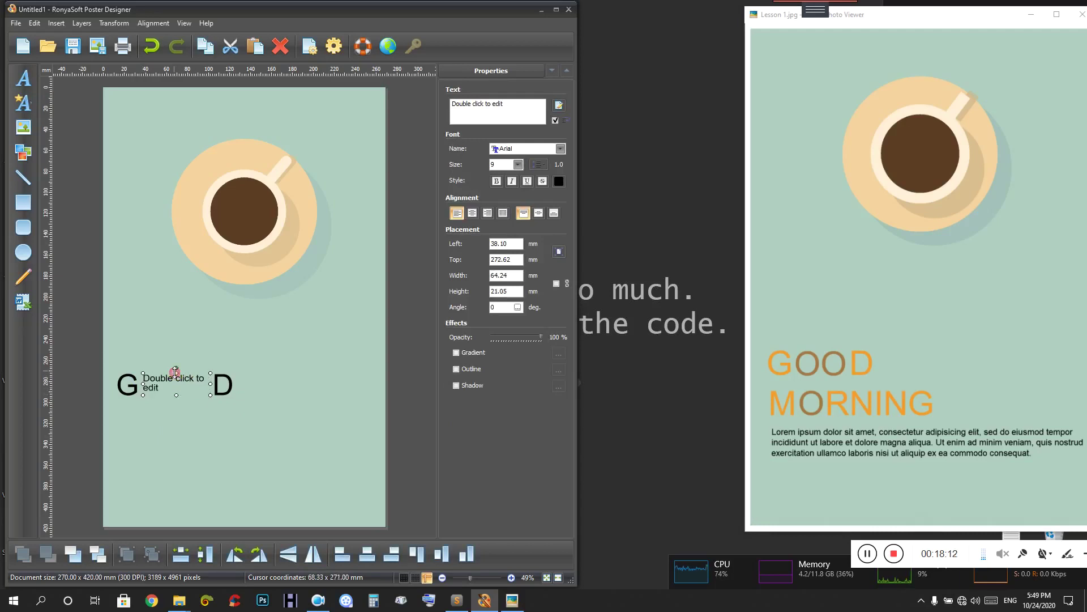
click(508, 111)
key(ctrl+a)
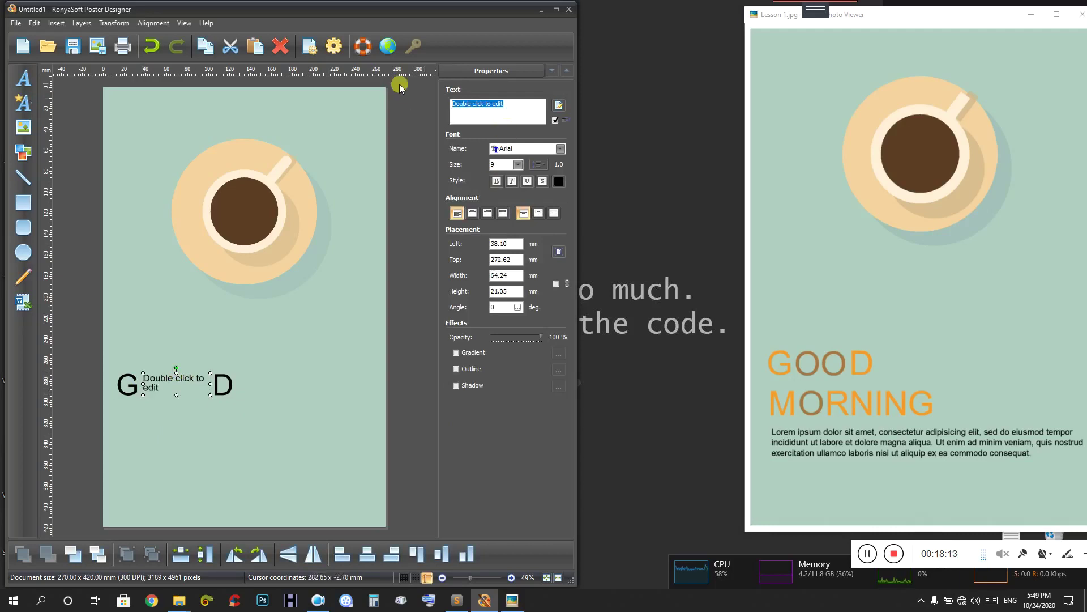
text(OO)
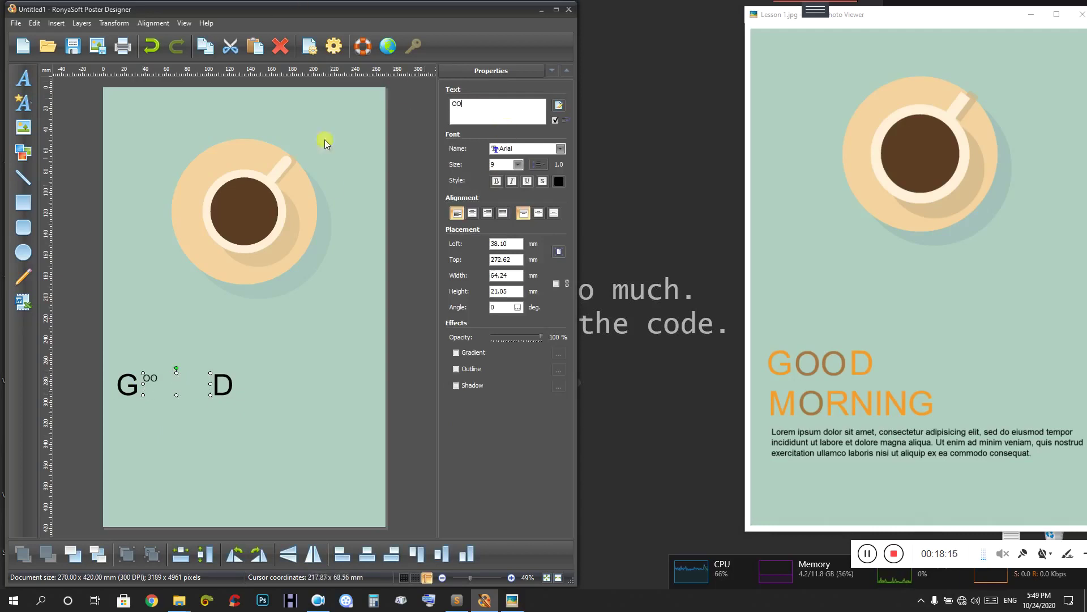
click(518, 164)
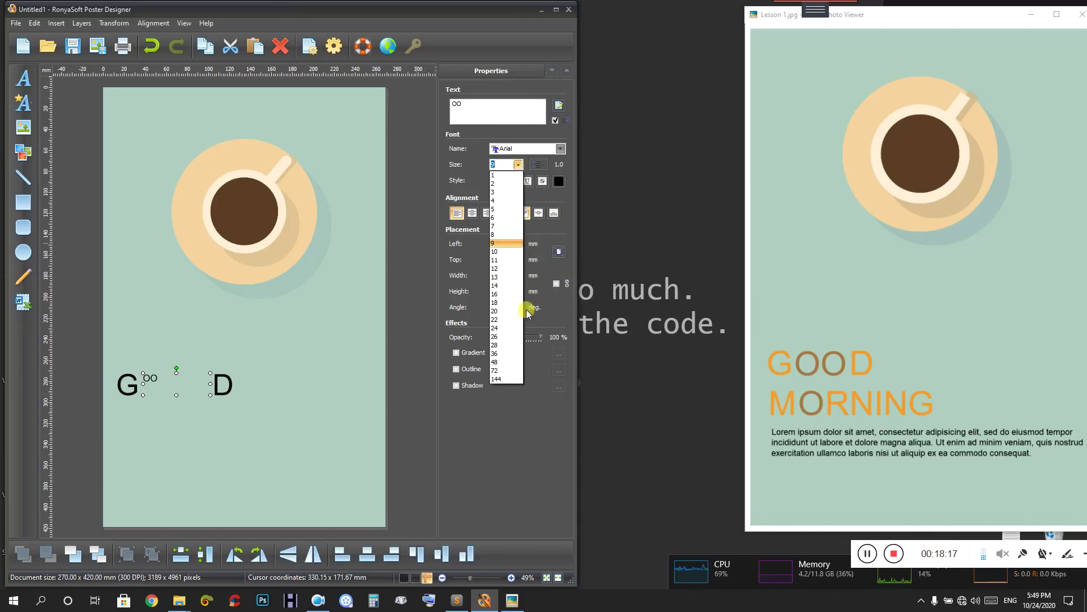
click(498, 344)
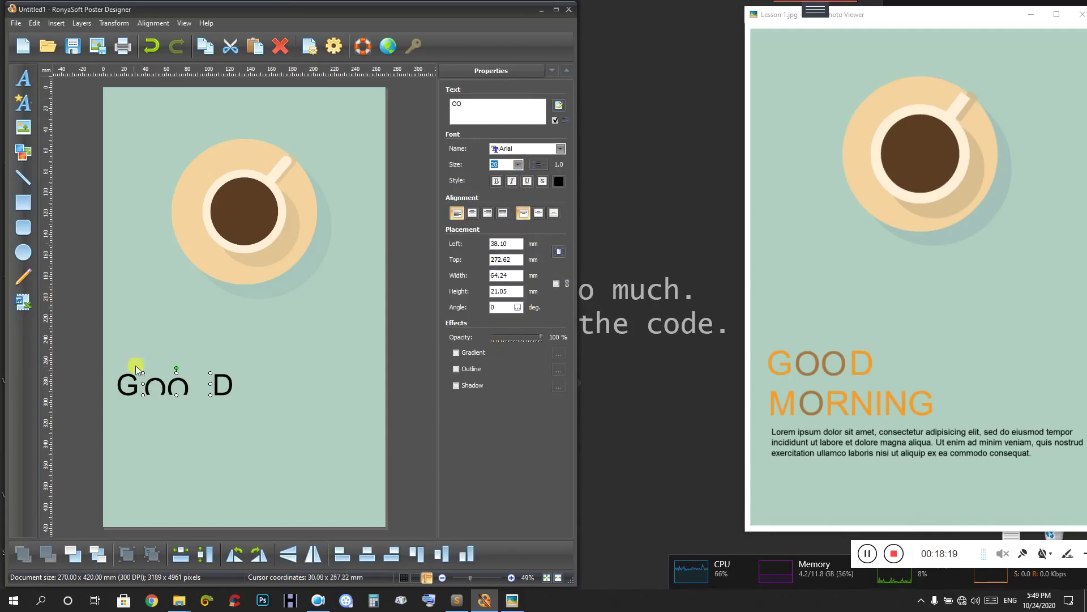
- Heighten the "OO" text box to about 27 mm and nudge it beside the "G" on the same baseline
drag(176, 372, 176, 367)
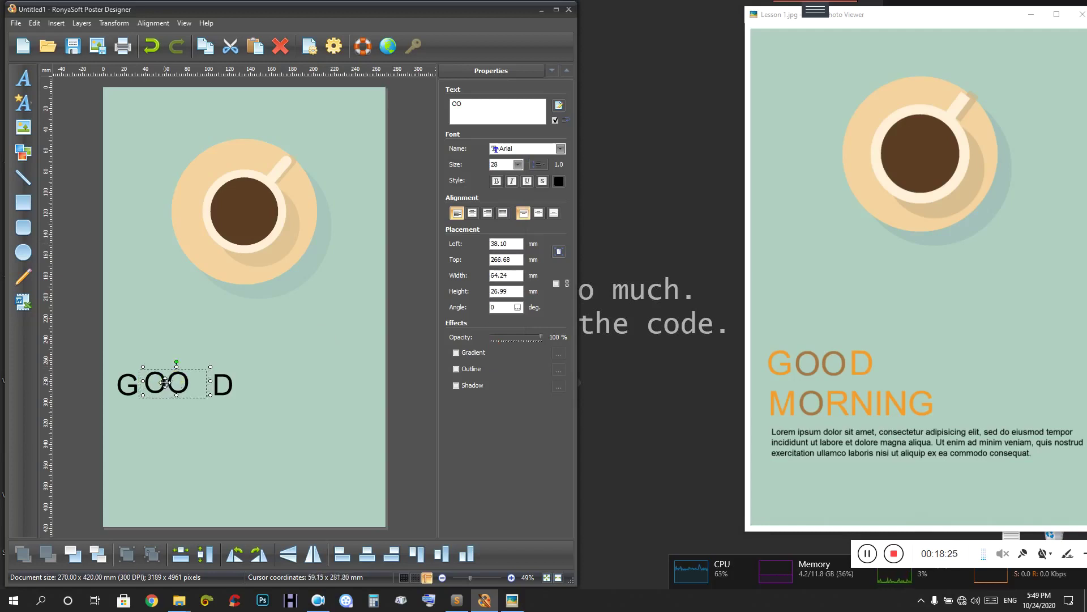
drag(168, 381, 163, 384)
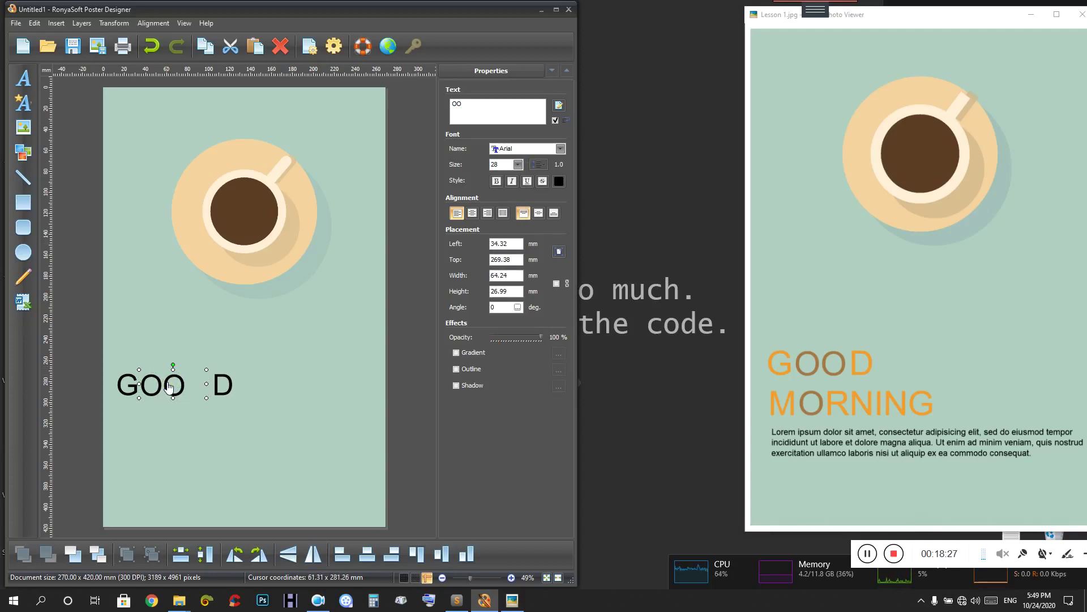
drag(169, 386, 169, 387)
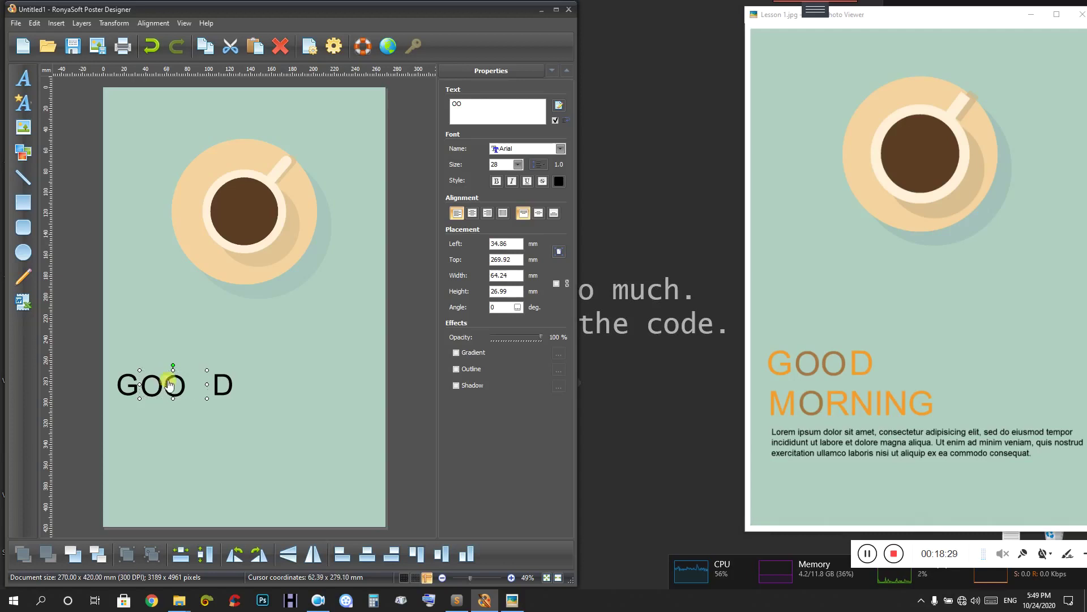
key(Up)
key(Up)
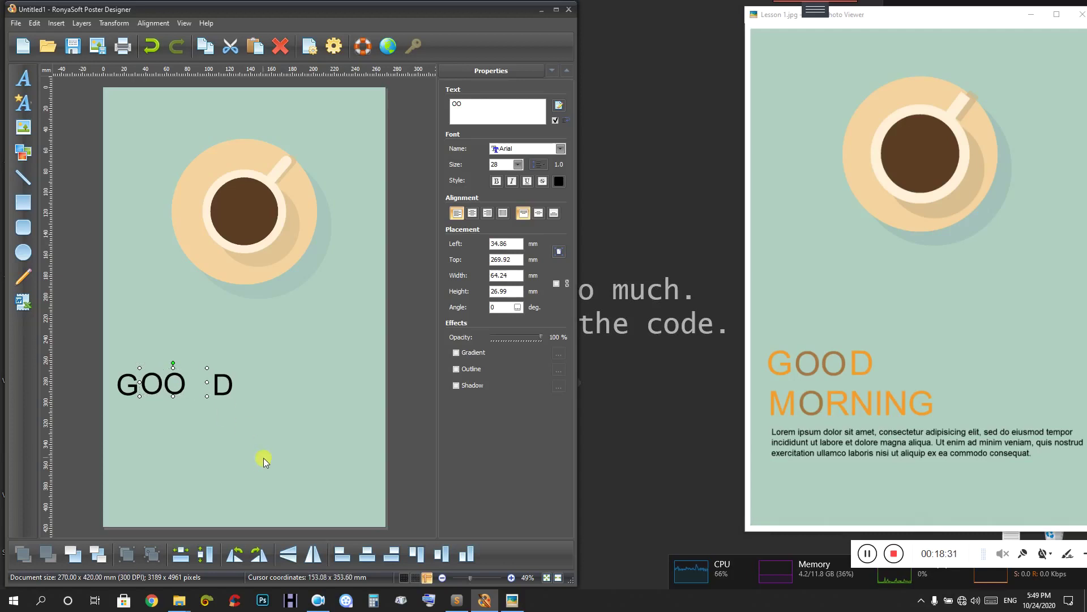
key(Down)
- Remove spaces between "G" and "D" so the "D" sits directly after the "OO"
click(216, 392)
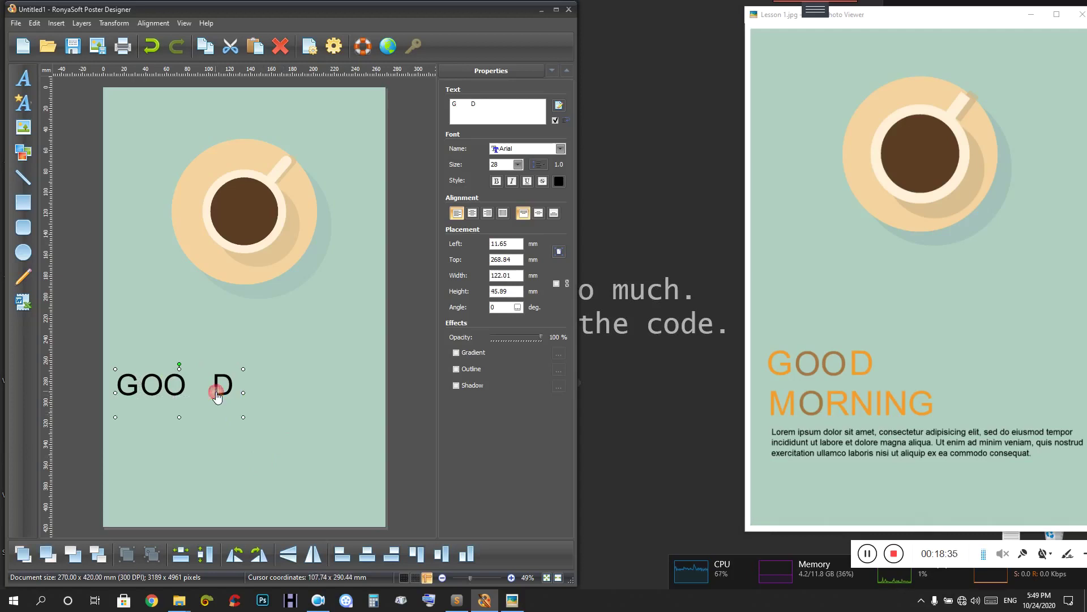
click(467, 104)
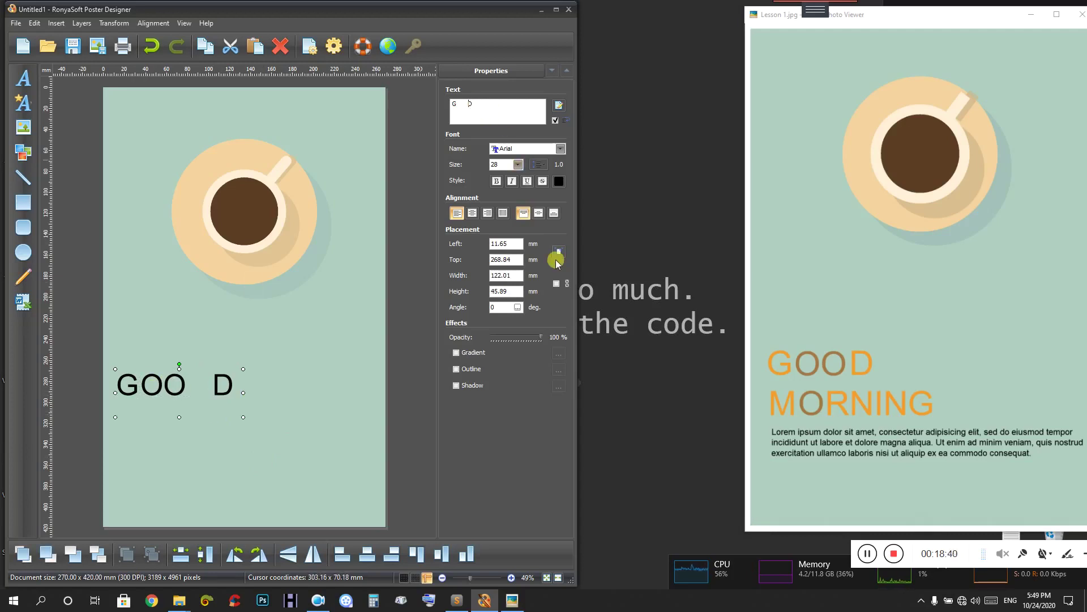
key(BackSpace)
key(BackSpace)
key(BackSpace)
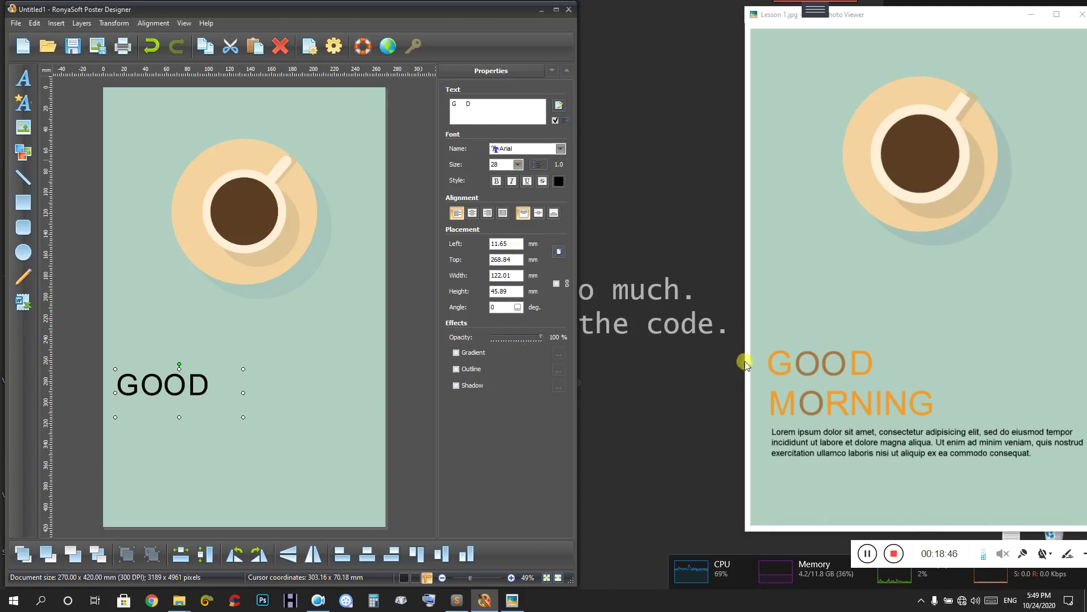
- Colour the "G D" text with the orange sampled from the reference poster's "G" and narrow its text box to the word's width
click(561, 180)
click(412, 375)
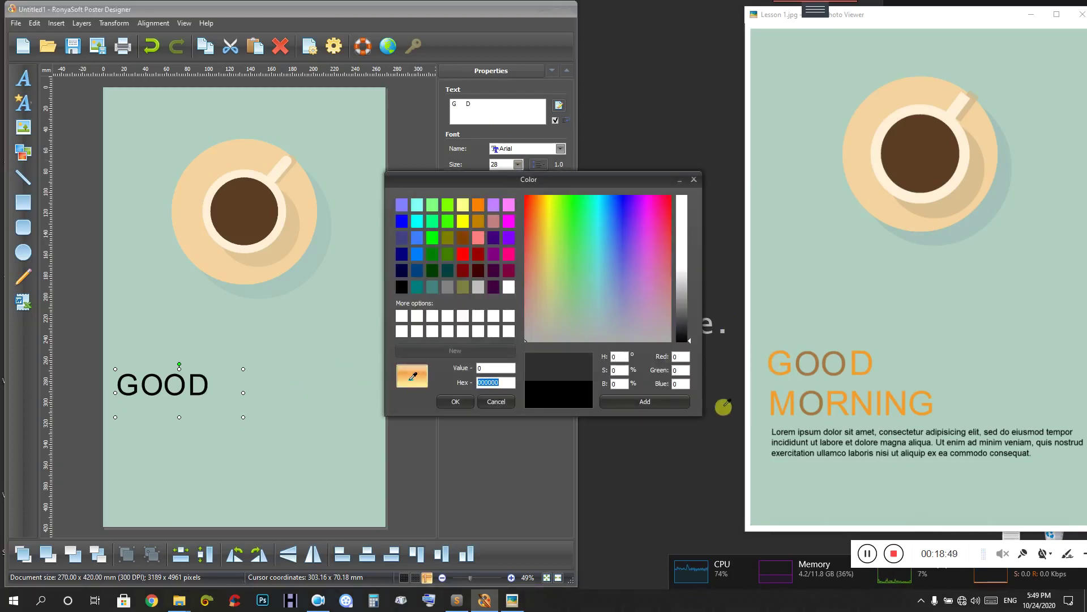
click(773, 356)
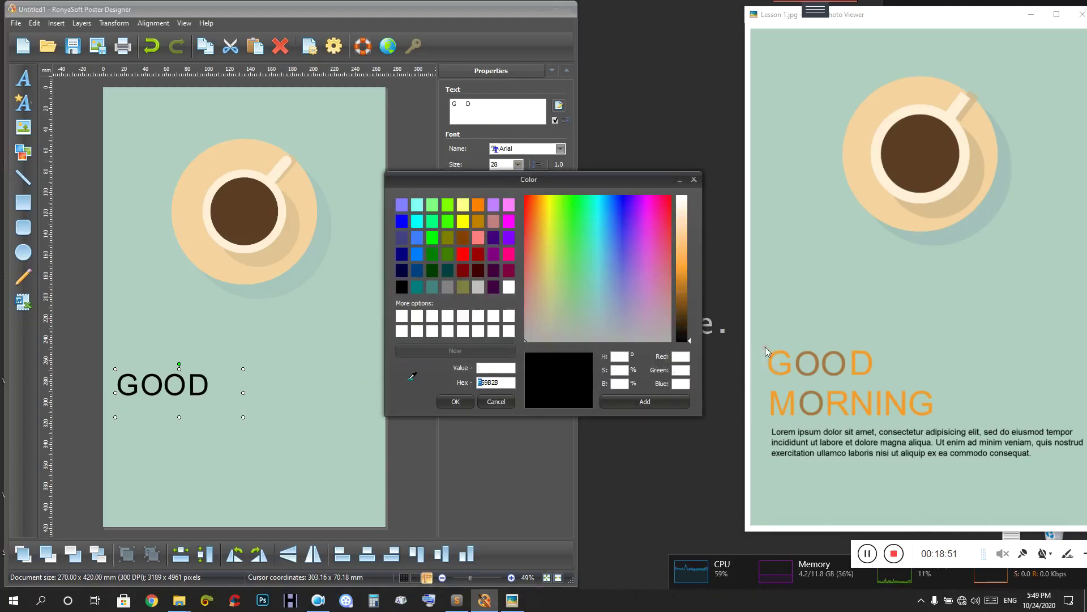
click(456, 401)
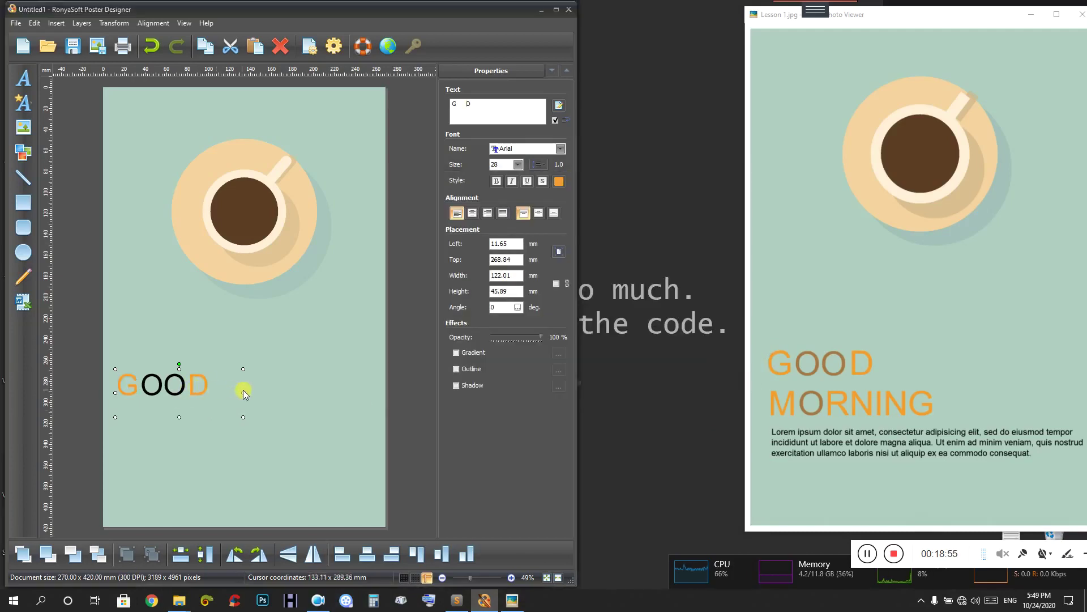
drag(242, 394, 214, 393)
- Colour the "OO" text with the brown sampled from the "OO" in the reference poster
click(167, 389)
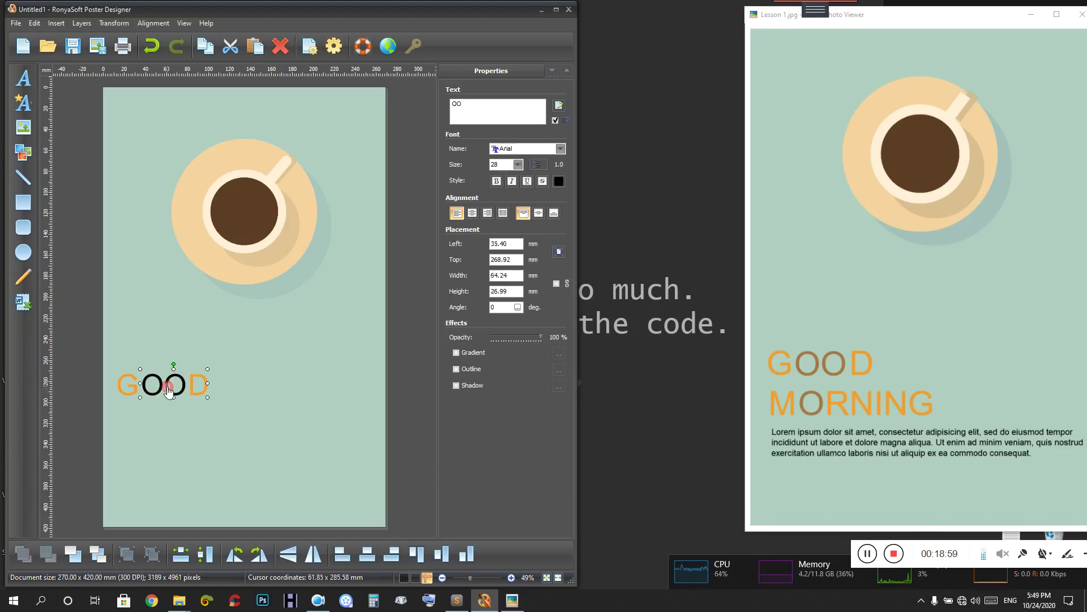
click(559, 181)
click(411, 375)
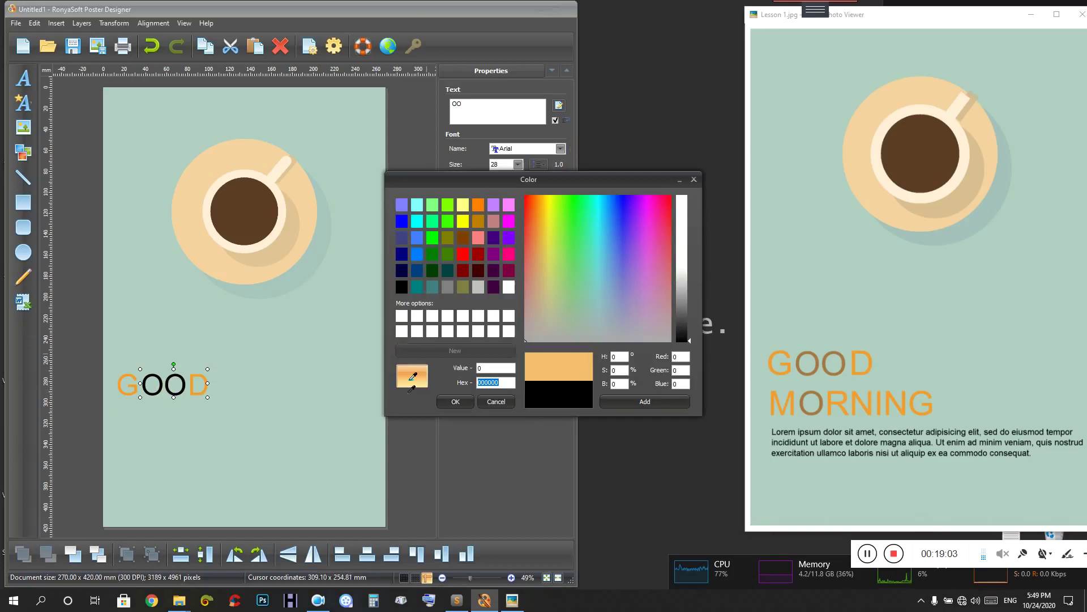
click(816, 350)
click(456, 401)
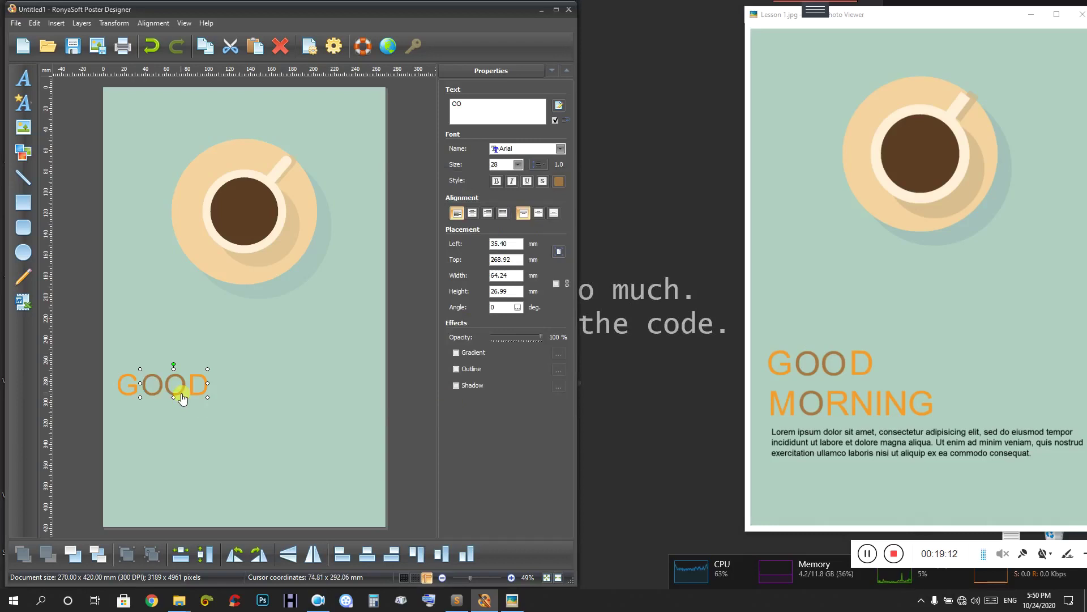
- Add a text box about 139 × 30 mm below "GOOD" containing "M" and "RNING" separated by spaces
click(22, 82)
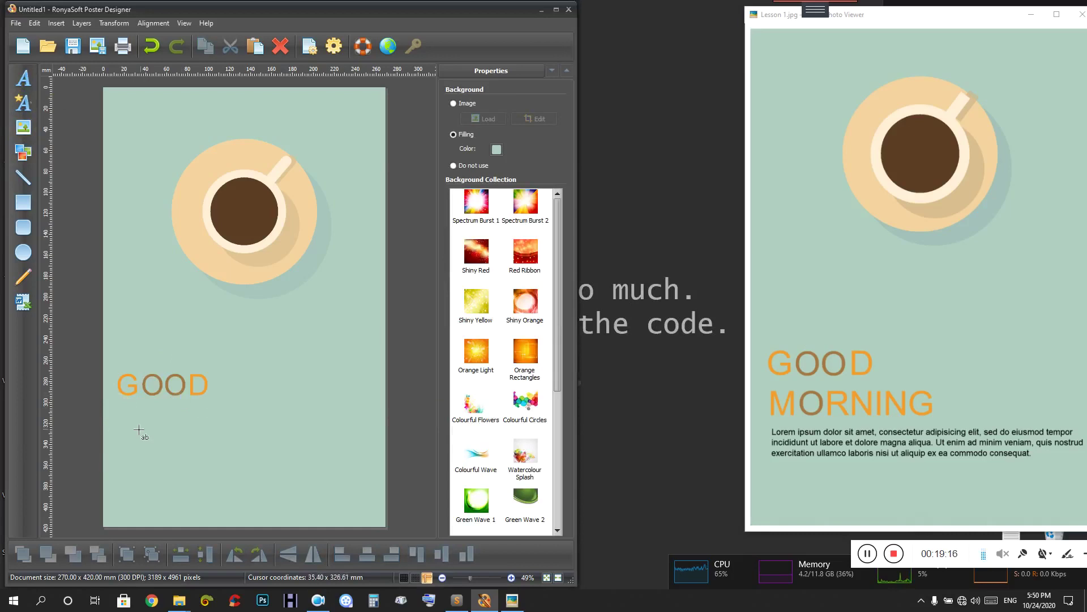
drag(253, 442, 267, 444)
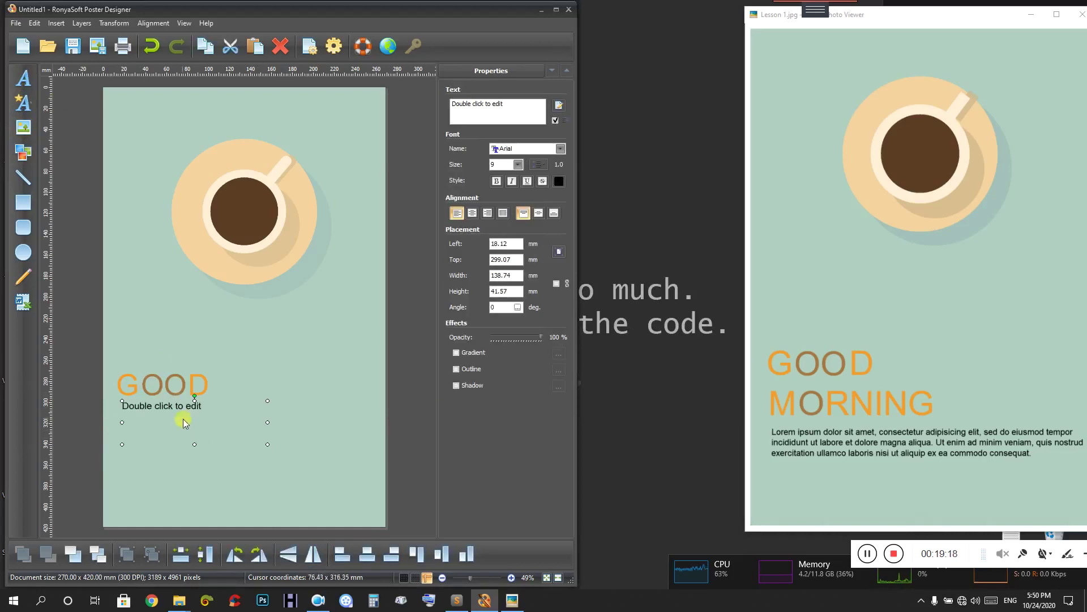
drag(193, 400, 194, 413)
click(511, 107)
key(ctrl+a)
text(M)
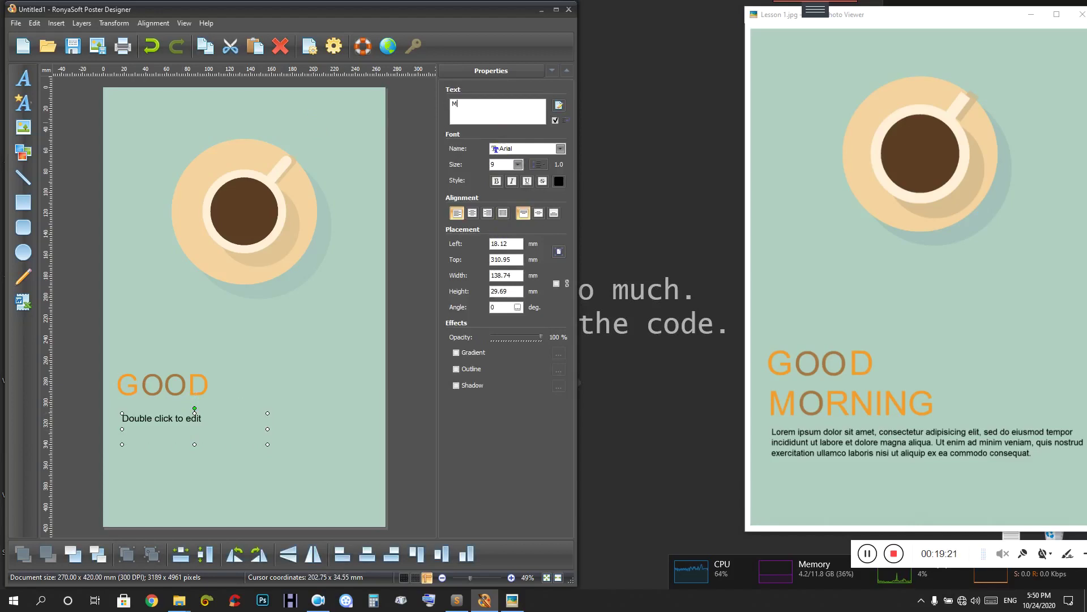
text( RNING)
- Set the "M RNING" font size to 28 and extend its box to about 145 mm wide so the "M" aligns under the "G"
click(518, 164)
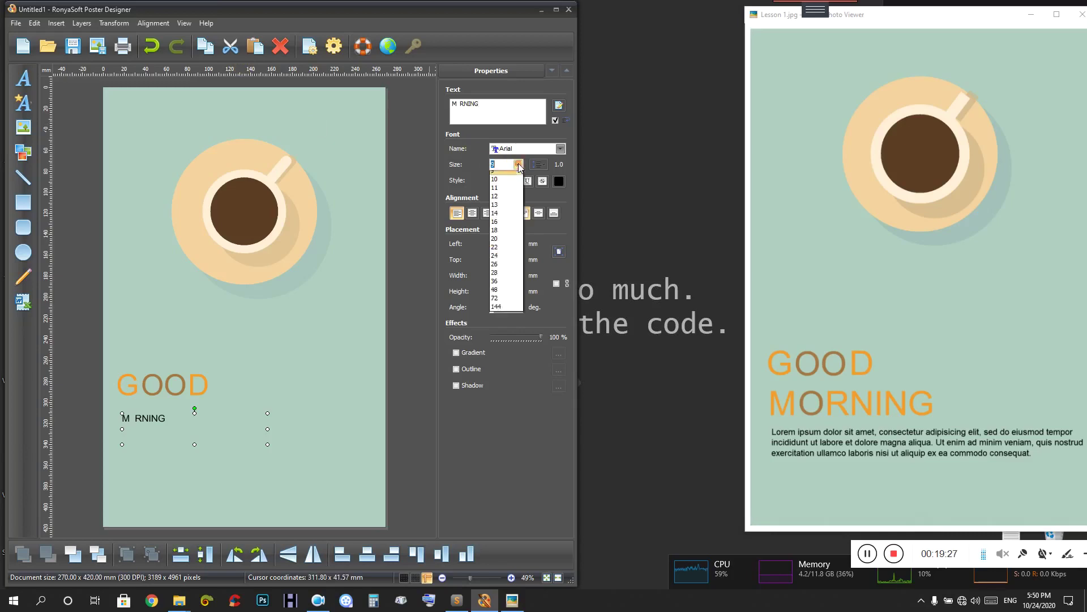
click(506, 345)
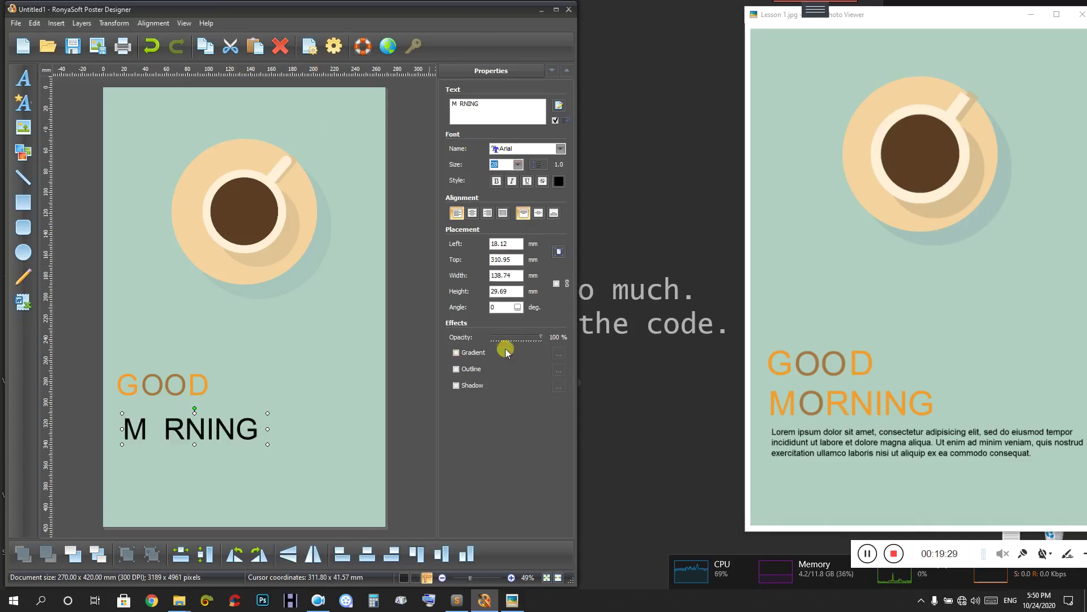
drag(120, 431, 115, 431)
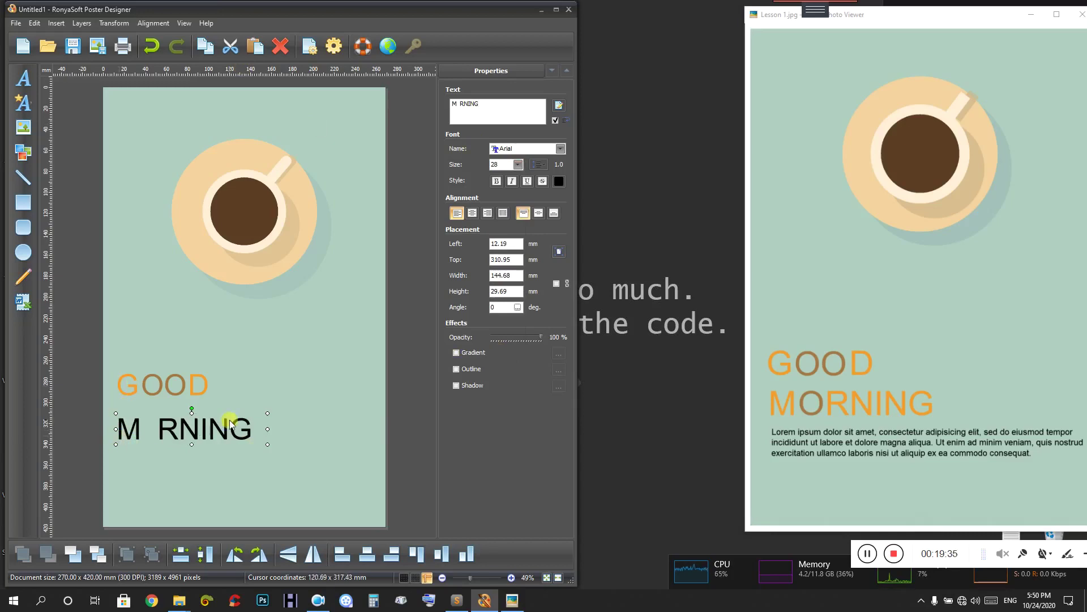
- Colour the "M RNING" text with the orange sampled from the "D" of "GOOD" on the canvas
click(559, 181)
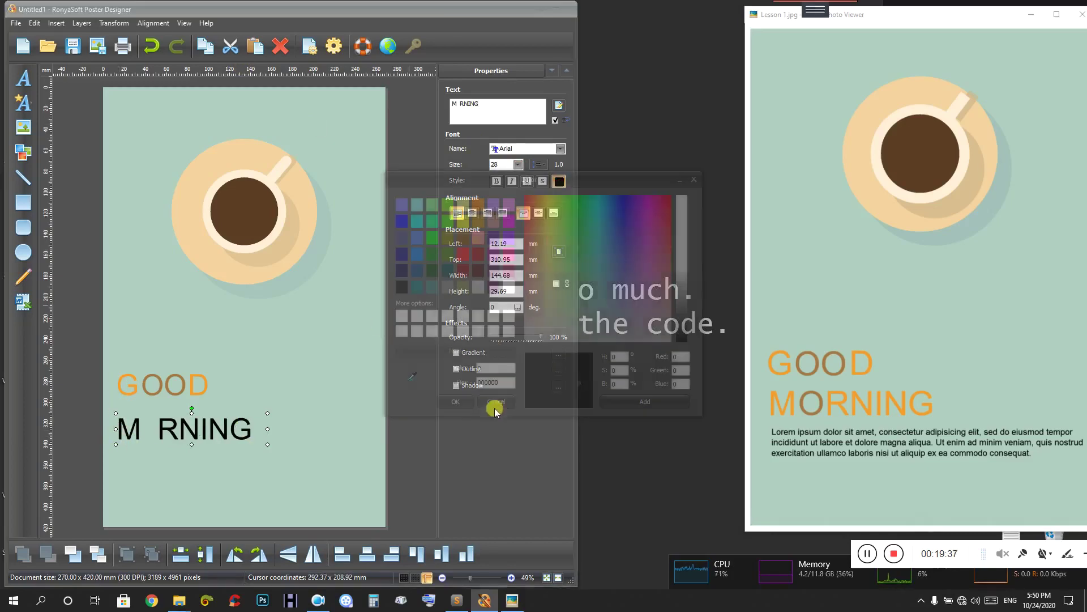
click(412, 376)
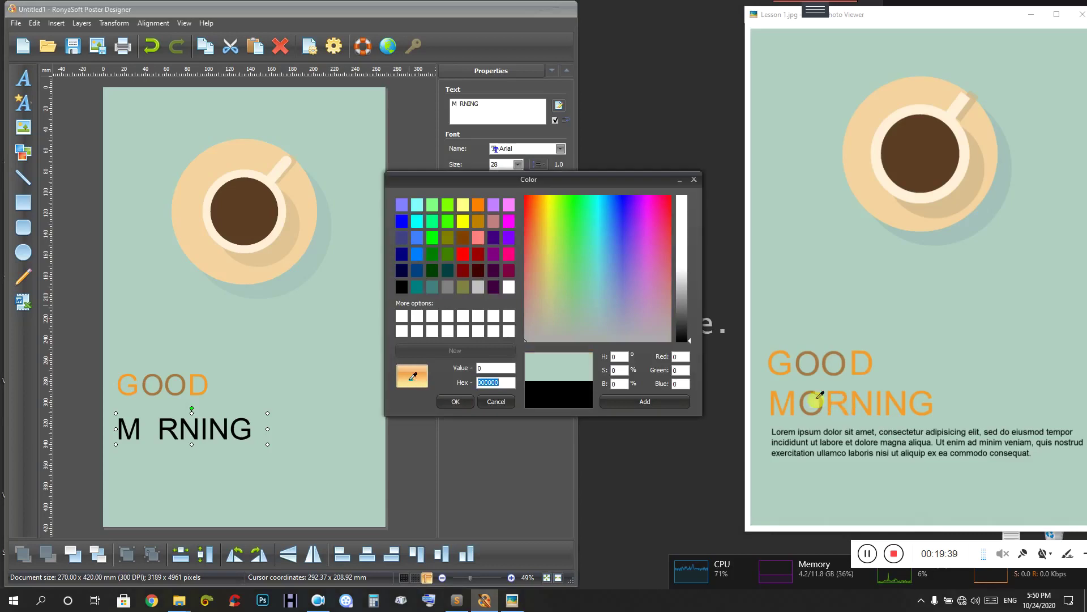
click(205, 372)
click(455, 401)
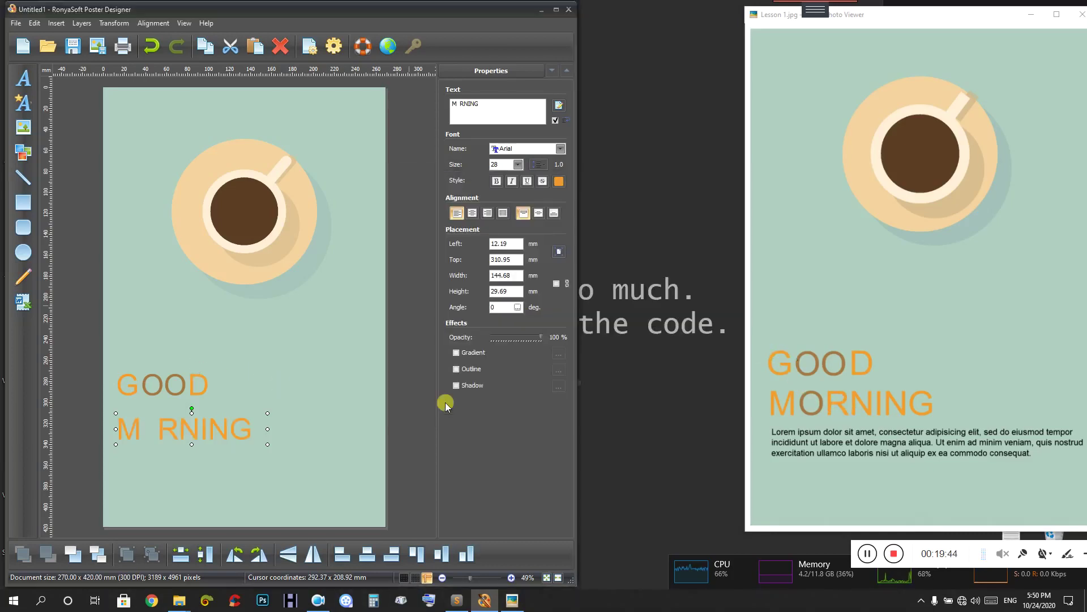
- Add a text box about 37 × 24 mm in the gap after the "M" containing "O" in font size 28
click(171, 397)
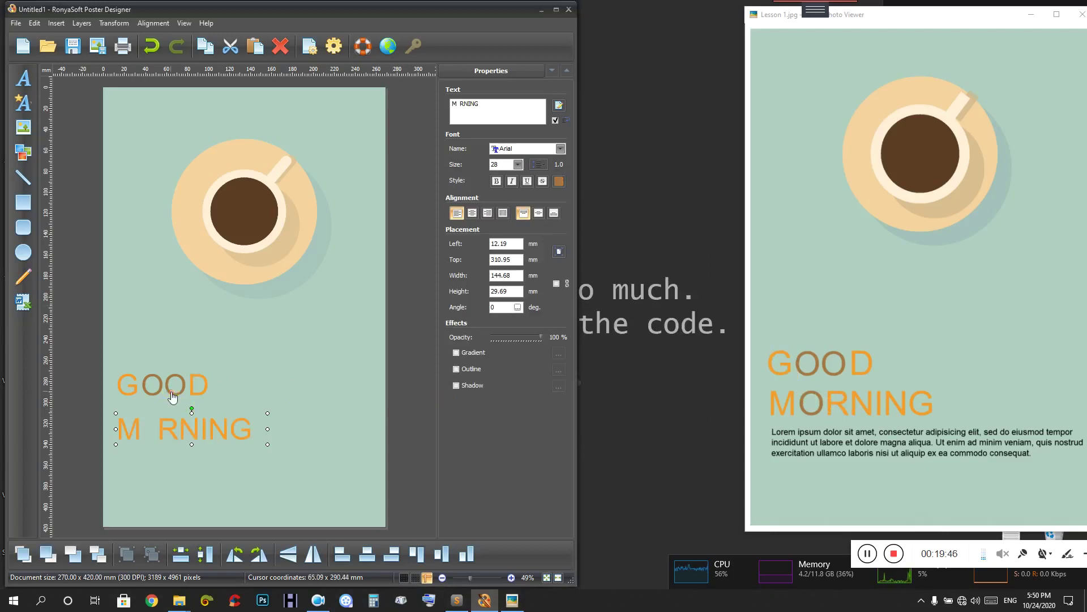
click(23, 78)
drag(140, 421, 178, 446)
drag(535, 104, 452, 104)
text(O)
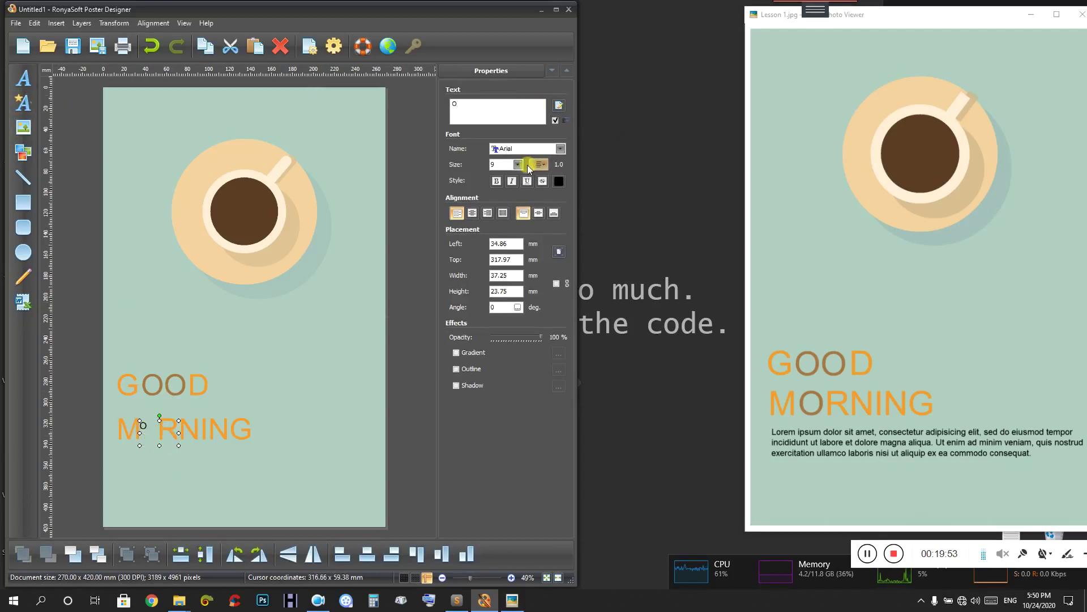
click(518, 164)
click(505, 344)
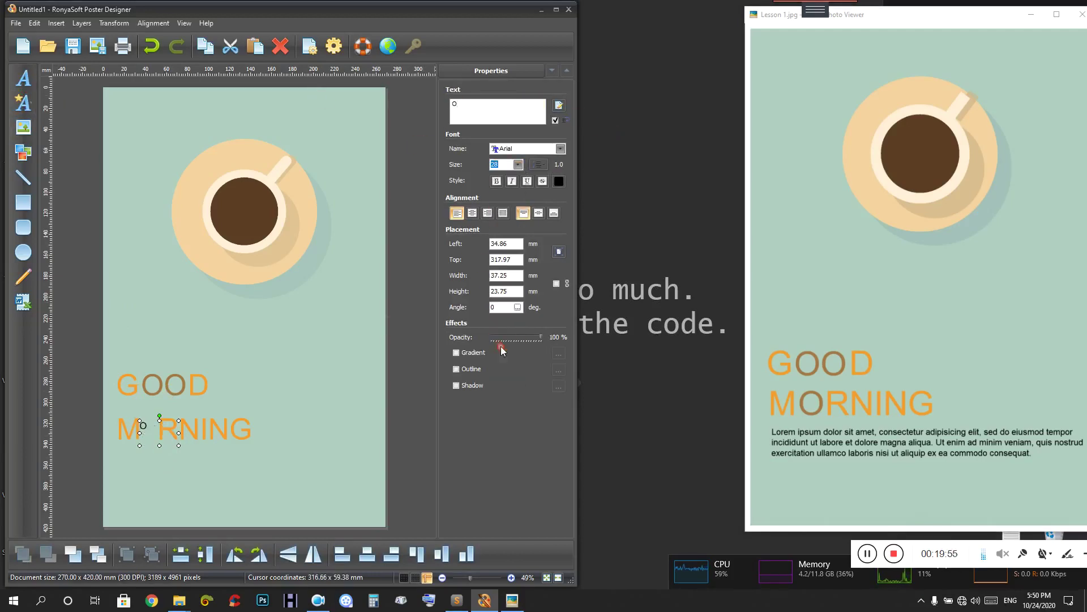
- Widen the gap after the "M" by one space and fit the "O" into it, with its box heightened to about 29 mm
click(186, 419)
click(459, 104)
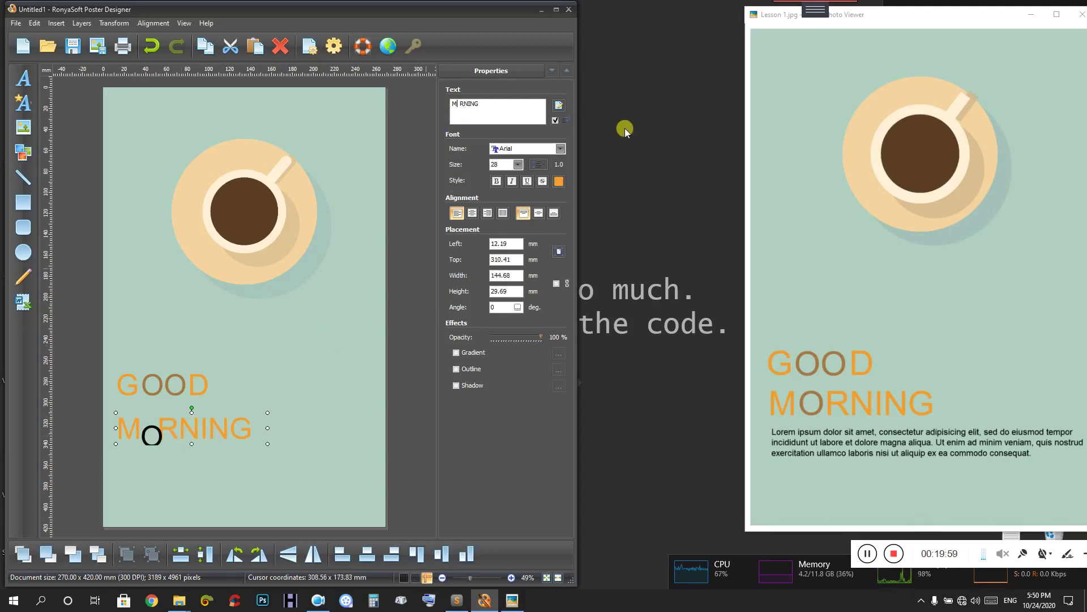
click(152, 437)
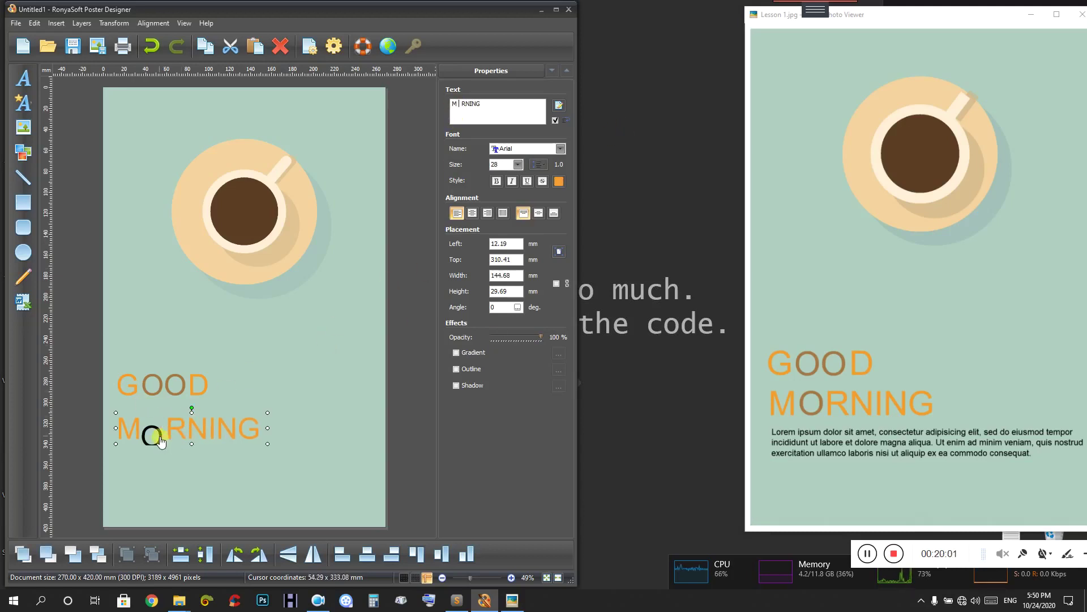
drag(160, 442, 160, 447)
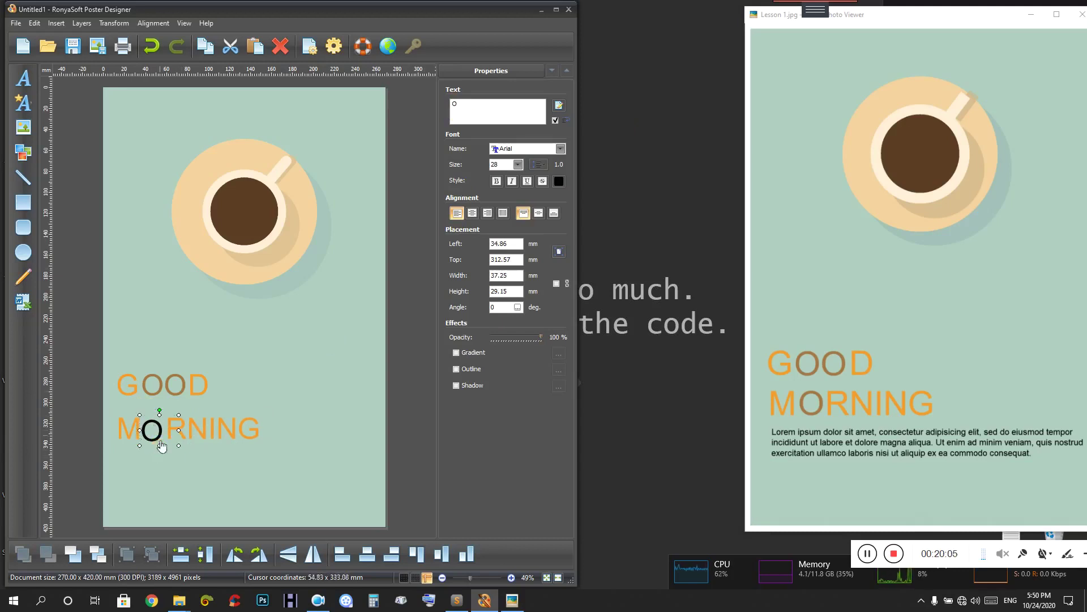
drag(159, 437, 161, 435)
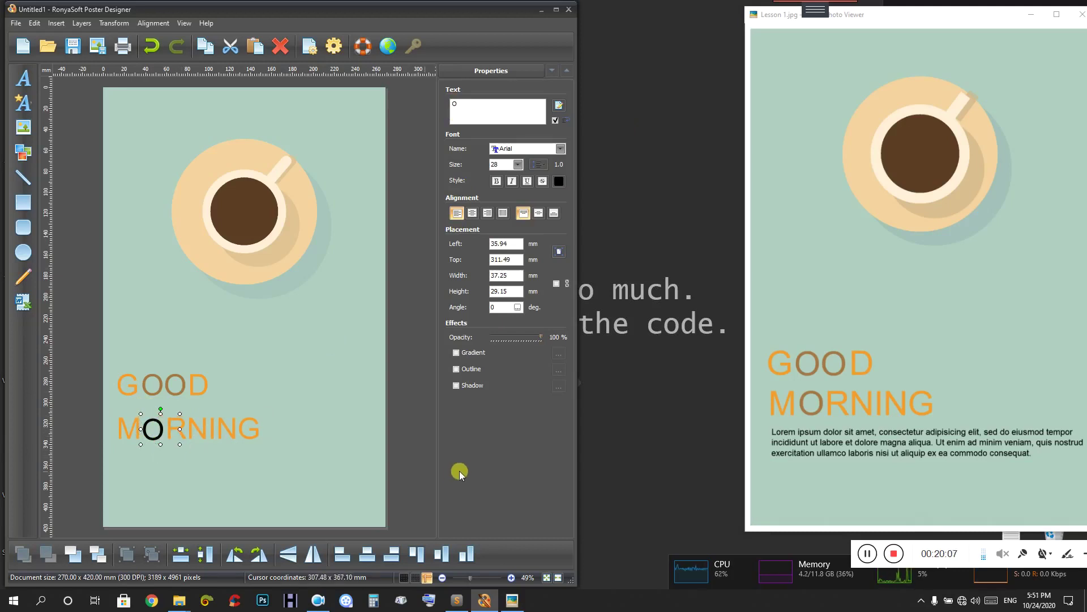
- Nudge the "O" of "MORNING" up slightly and colour it with the brown sampled from the "O" of "GOOD" on the canvas
key(Up)
click(559, 181)
click(412, 375)
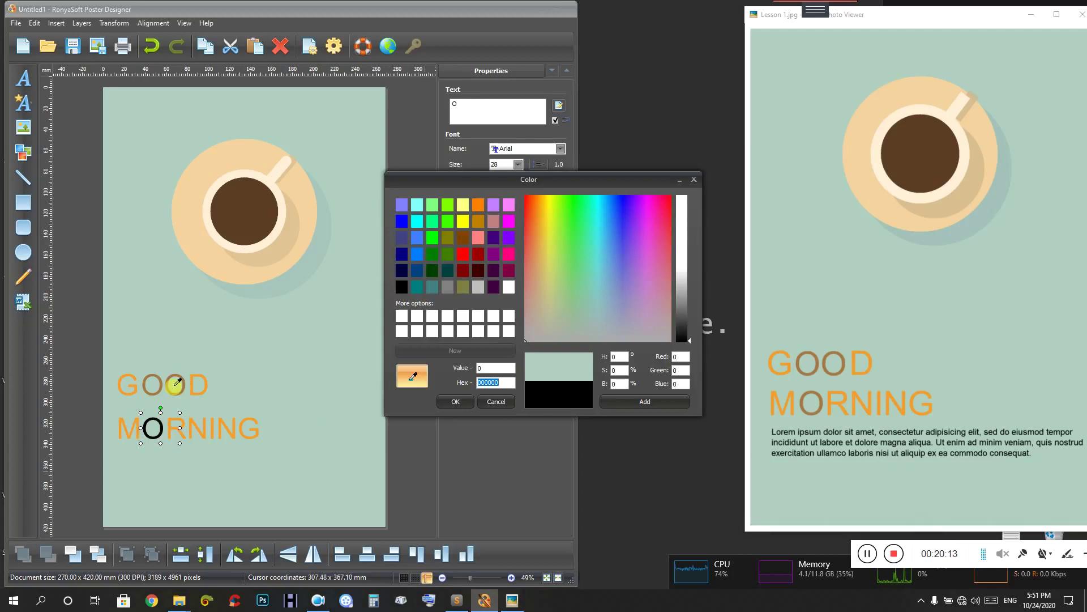
click(154, 384)
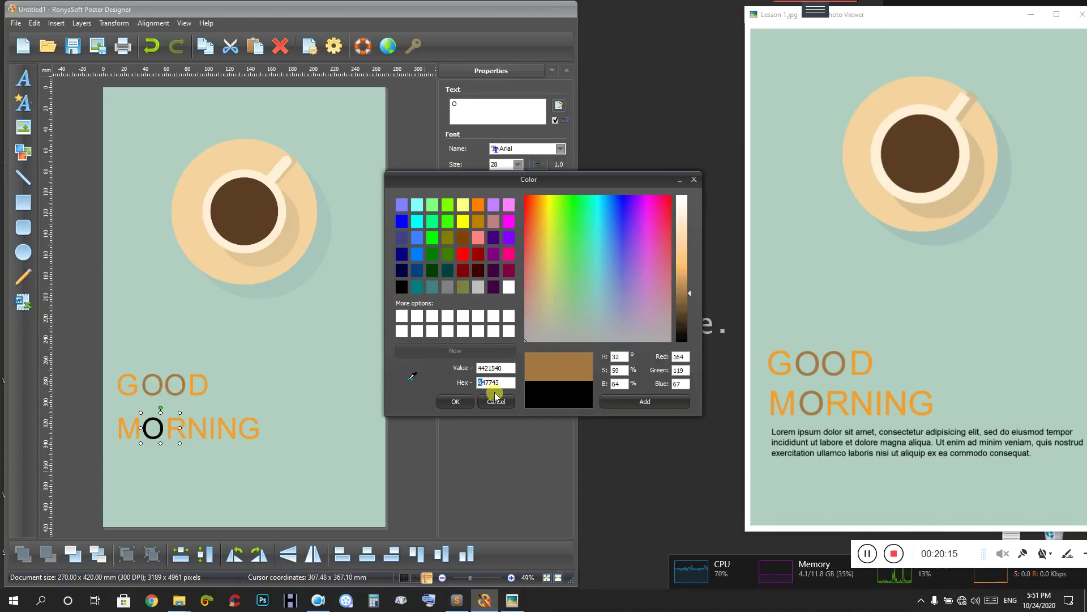
click(455, 402)
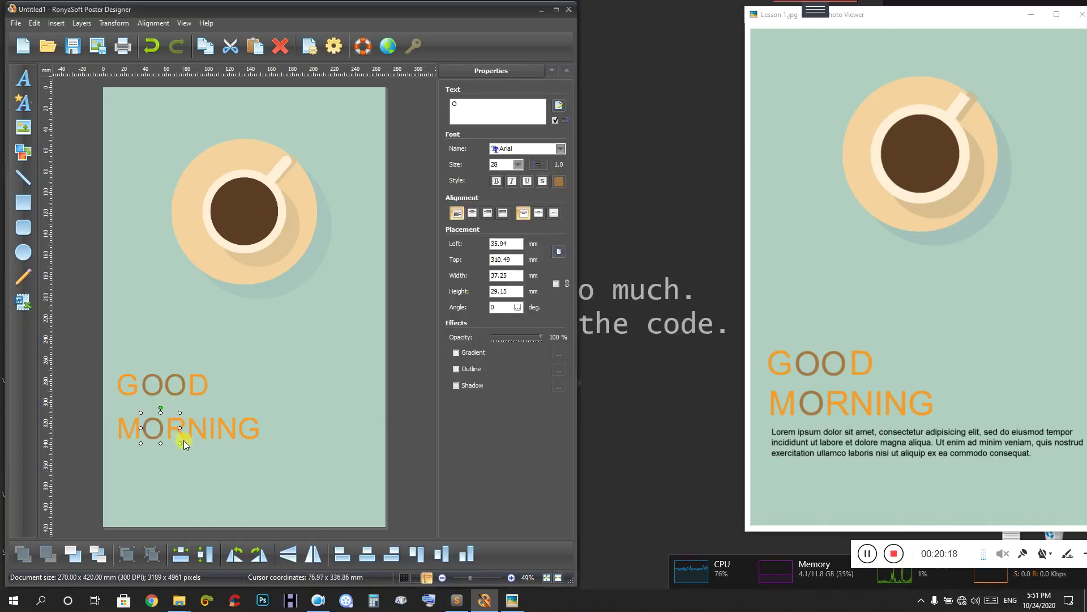
click(210, 464)
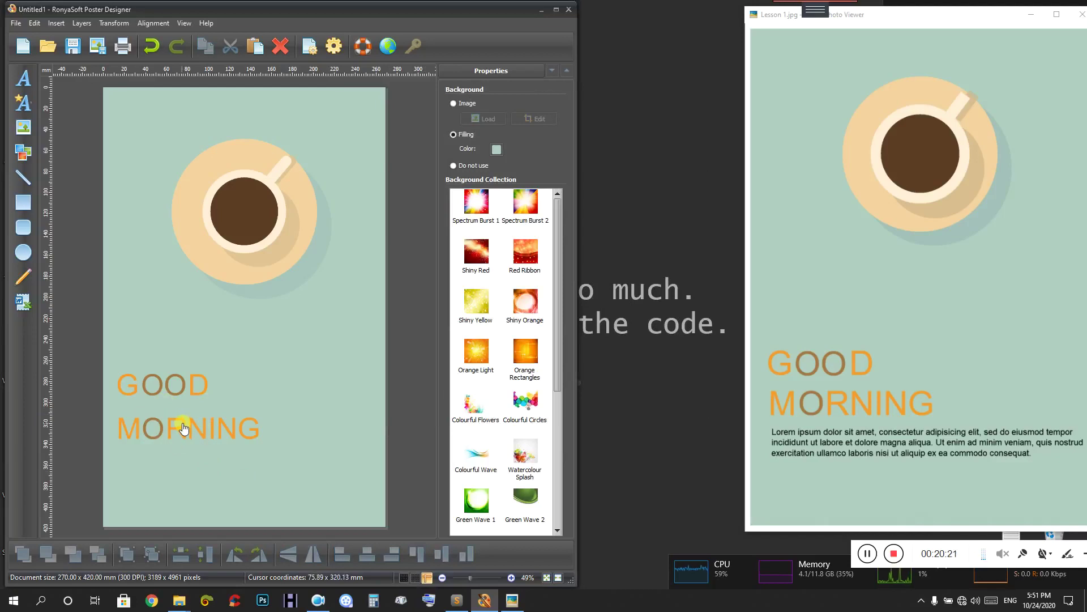
- Move the "M RNING" text and its separate "O" up about 9 mm towards "GOOD", keeping the "O" aligned in its gap
click(183, 427)
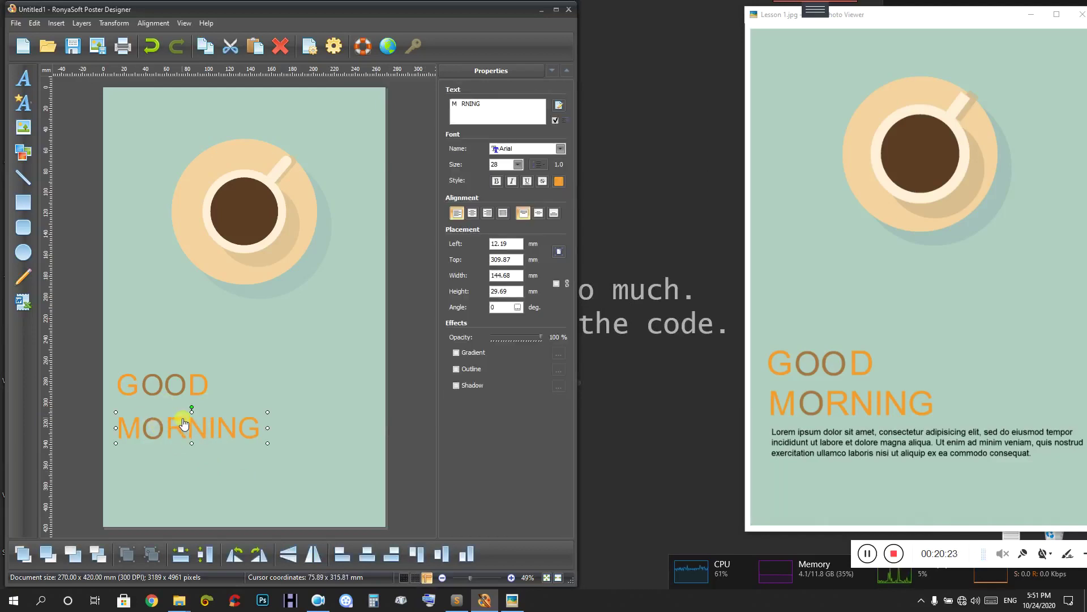
drag(184, 424, 157, 419)
key(Right)
key(Right)
key(Right)
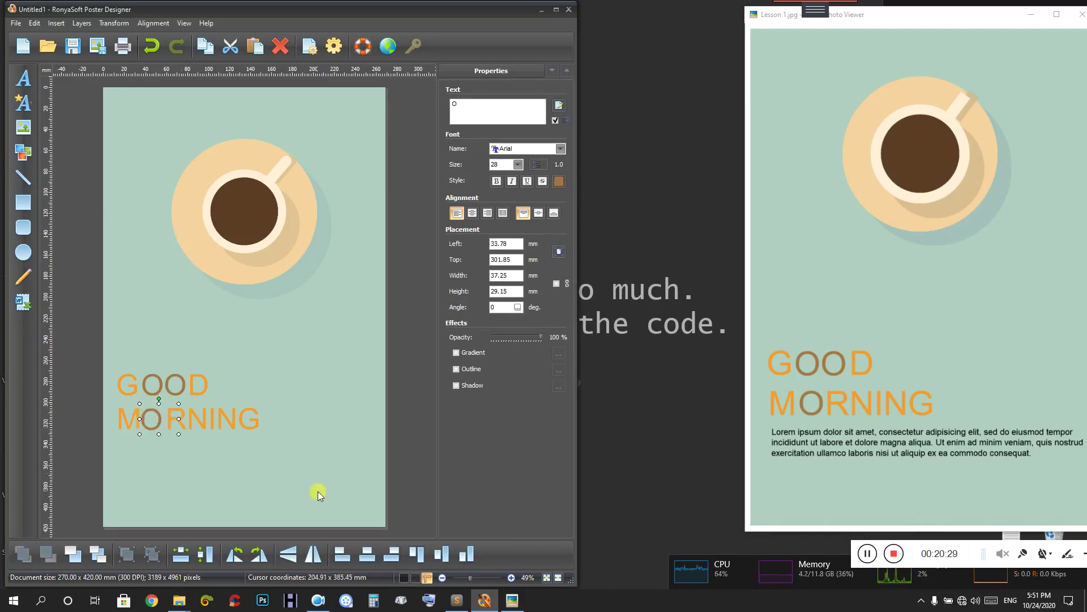
click(307, 486)
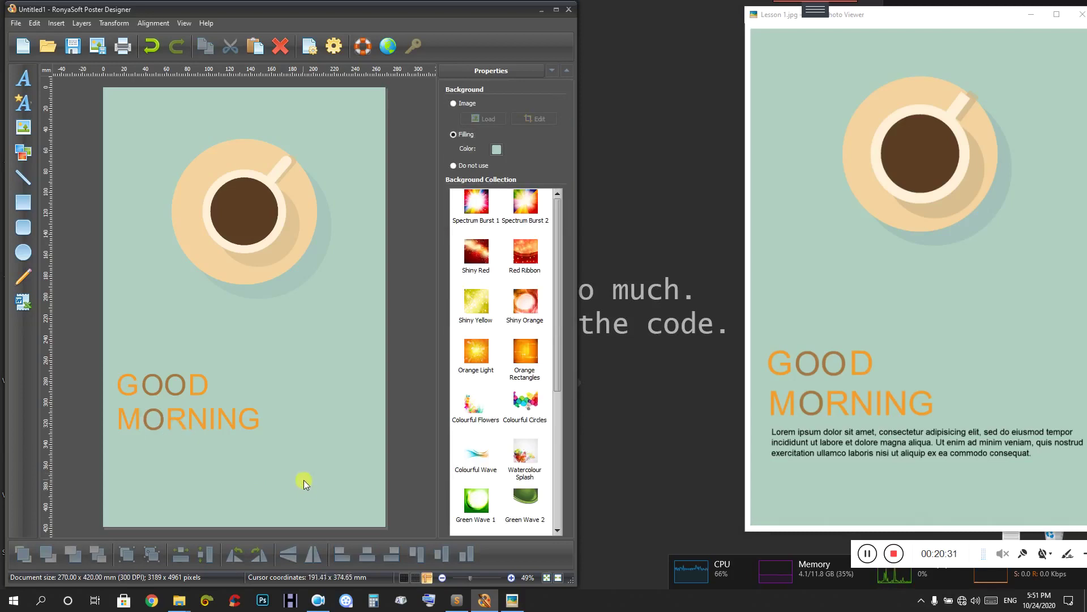
- Add a text box about 247 × 49 mm below "MORNING" and fill it with the selected Lorem ipsum passage copied from index.php in Sublime Text
click(23, 79)
drag(119, 442, 379, 494)
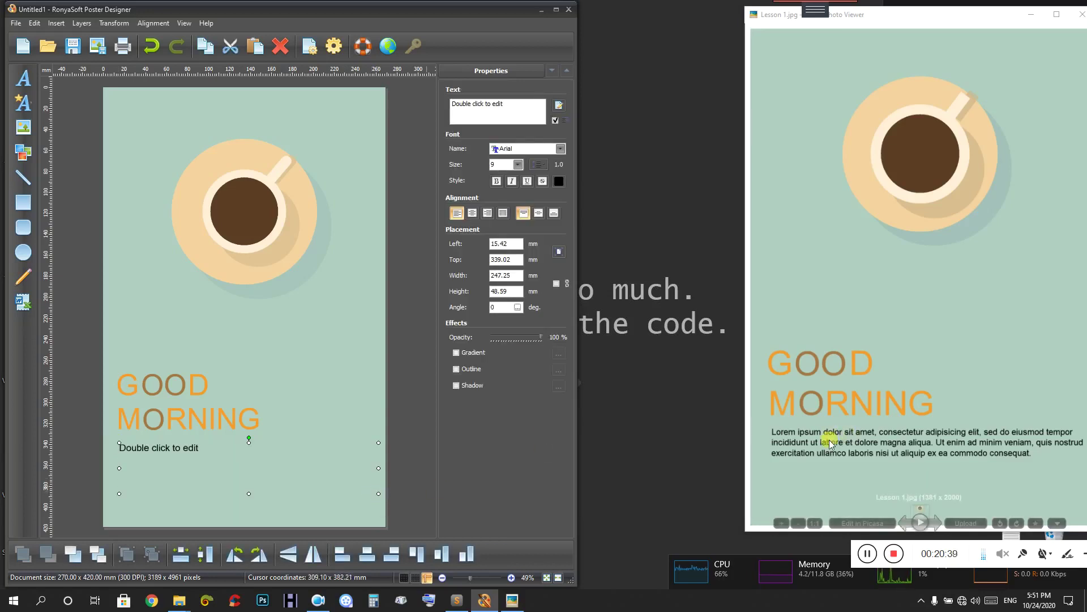
click(459, 601)
right_click(374, 315)
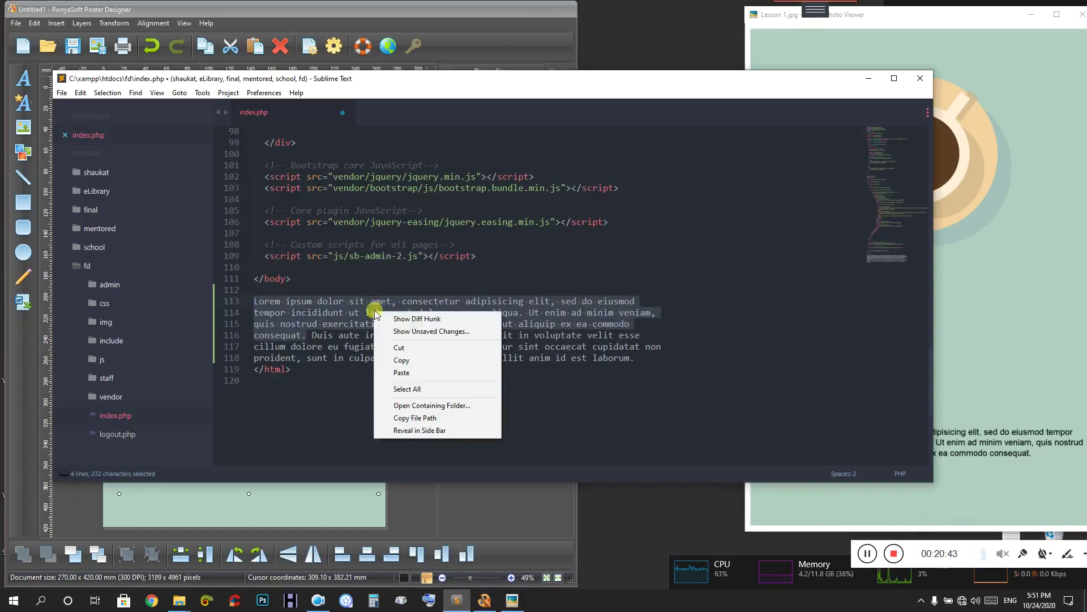
click(408, 359)
click(868, 78)
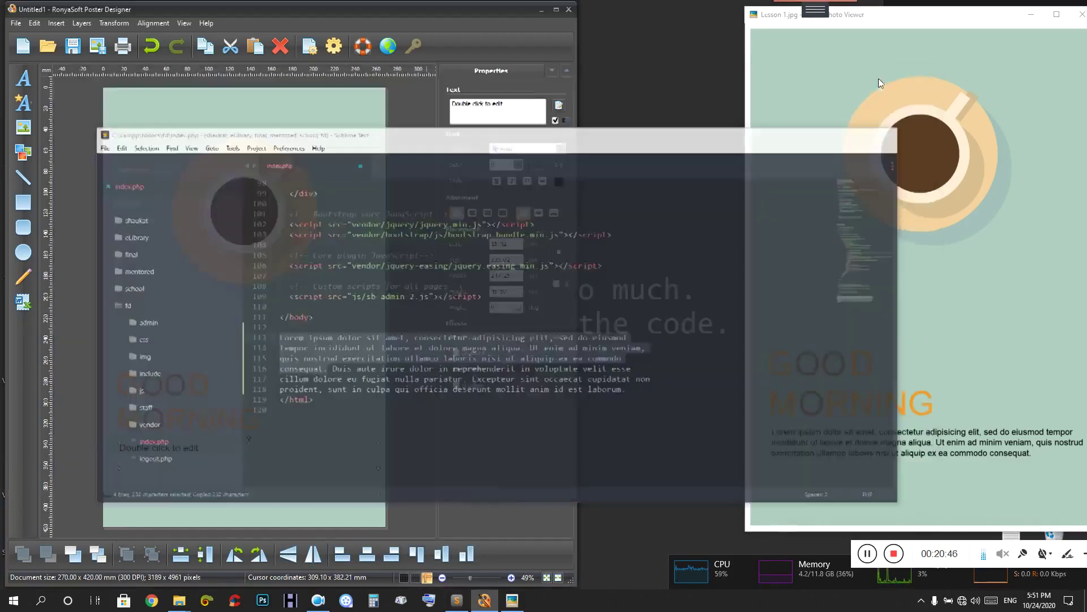
click(470, 106)
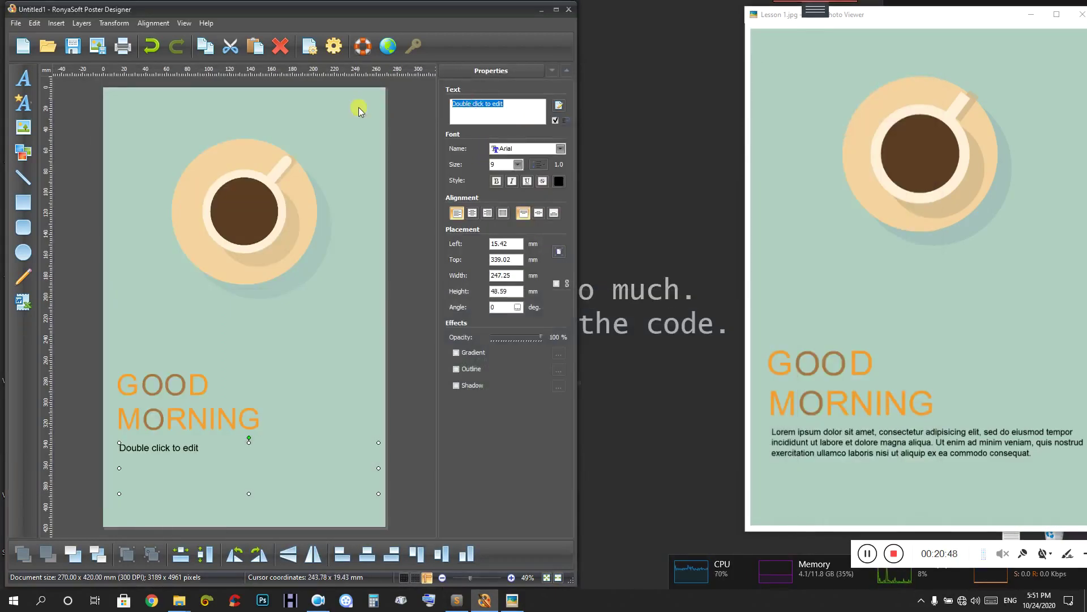
key(ctrl+v)
- Remove the line breaks after "eiusmod" and "veniam," so the Lorem ipsum text runs as one continuous paragraph with single spaces
key(Delete)
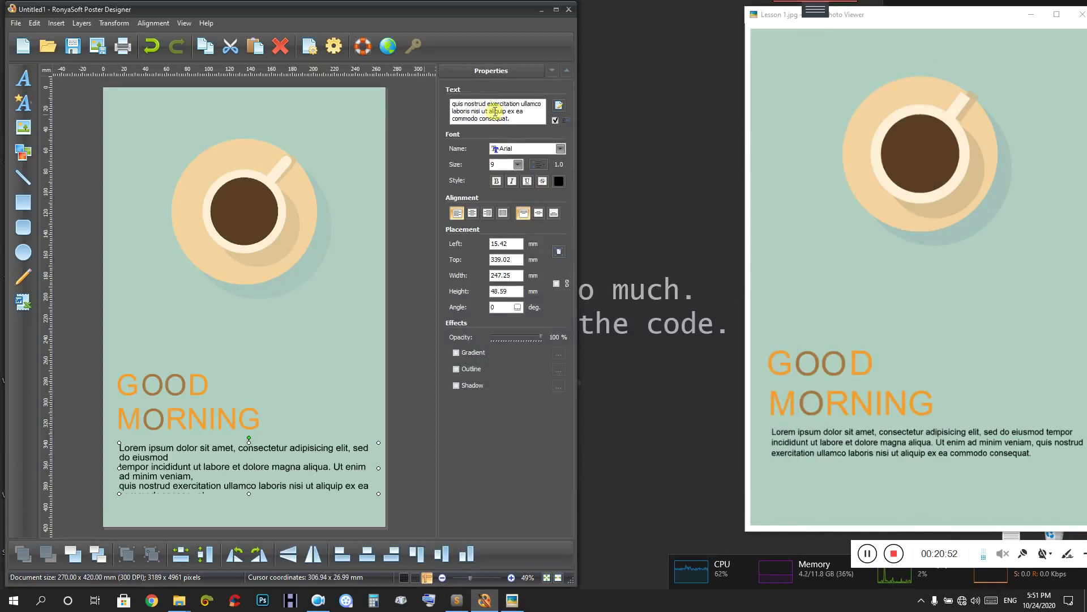
key(Up)
key(Up)
key(Up)
key(Up)
key(Up)
key(Up)
key(Up)
key(Up)
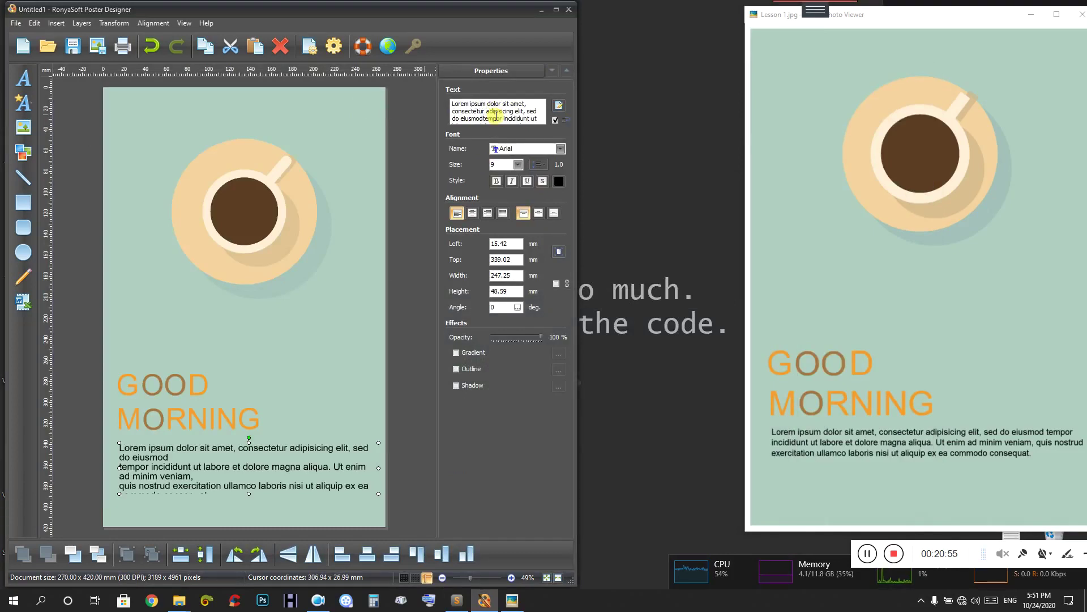
key(Down)
key(Down)
key(Down)
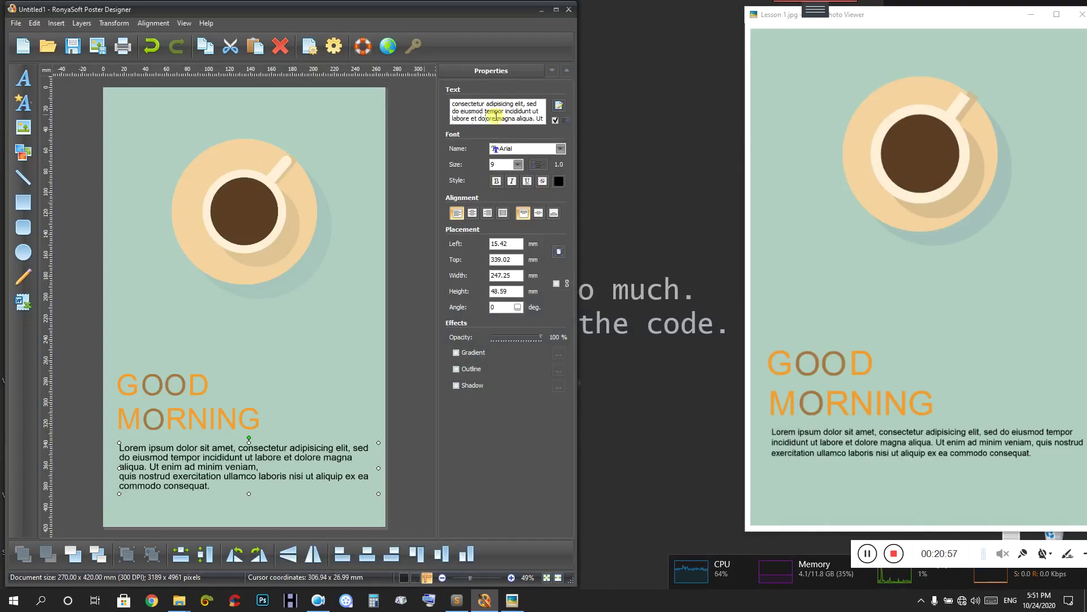
click(532, 120)
click(520, 113)
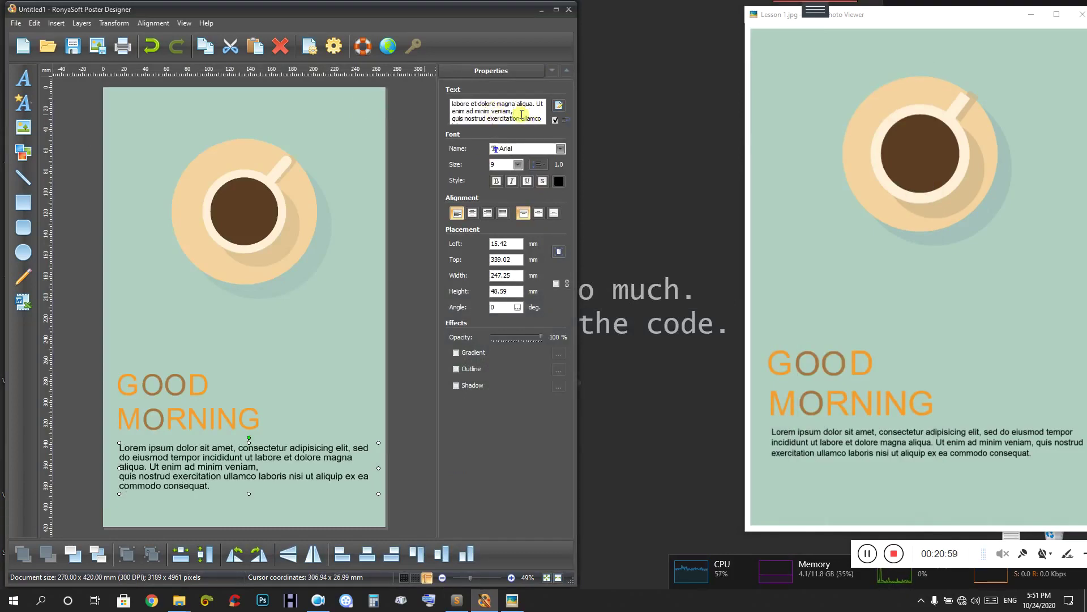
key(Delete)
click(461, 337)
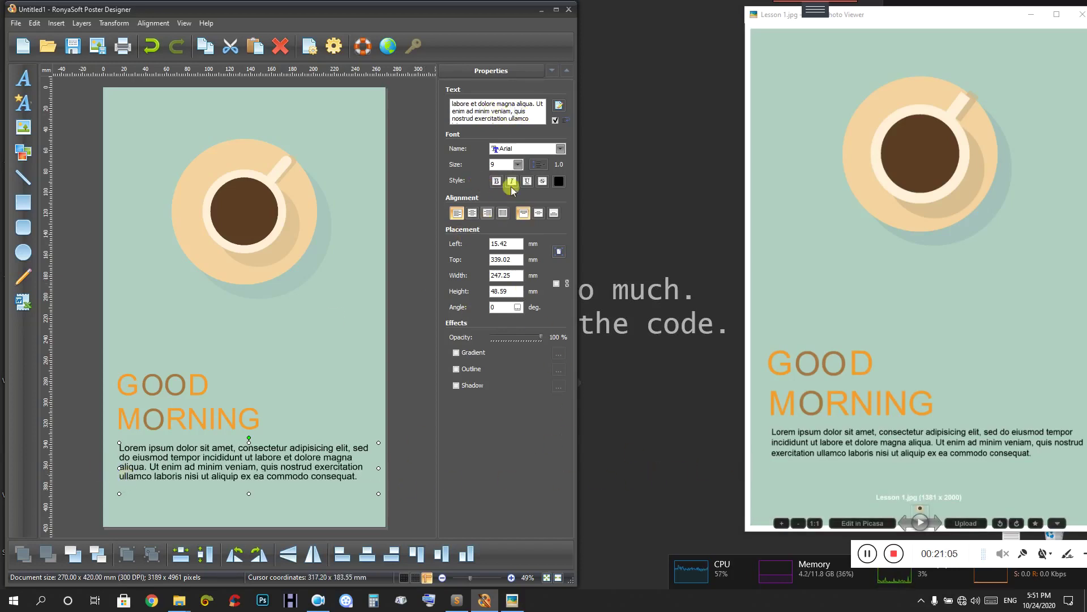
- Set the Lorem ipsum paragraph's font size to 7 and widen its box to about 250 mm so it wraps onto three lines
click(516, 164)
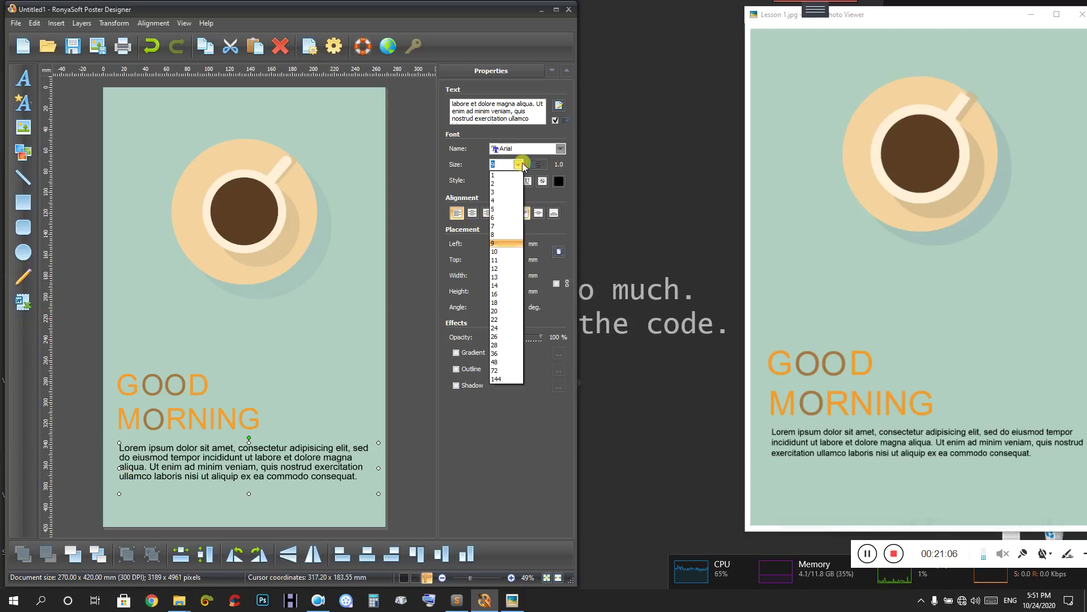
click(508, 234)
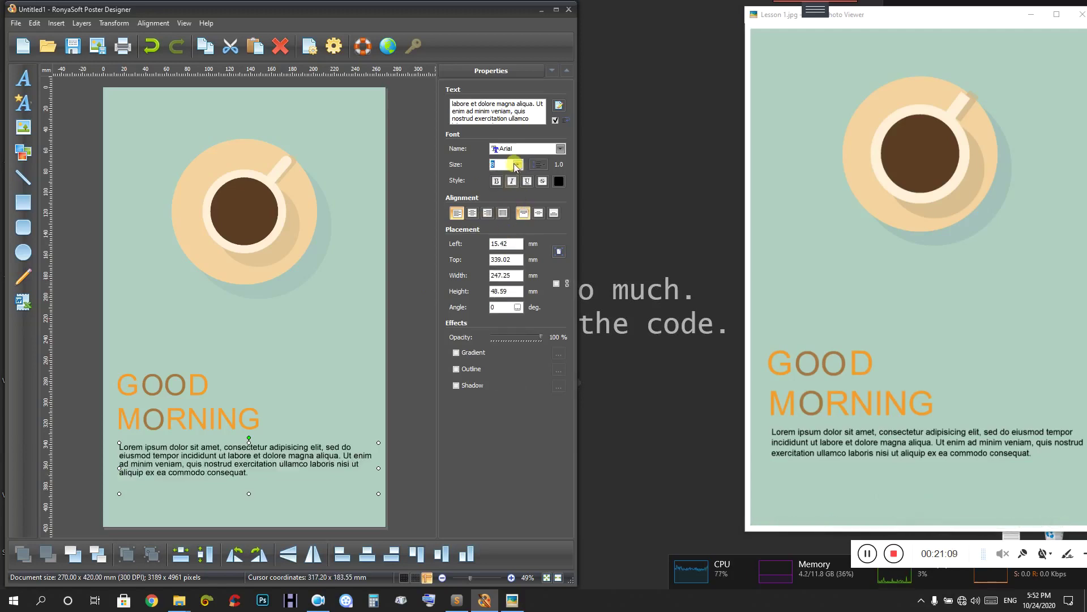
click(516, 165)
click(504, 227)
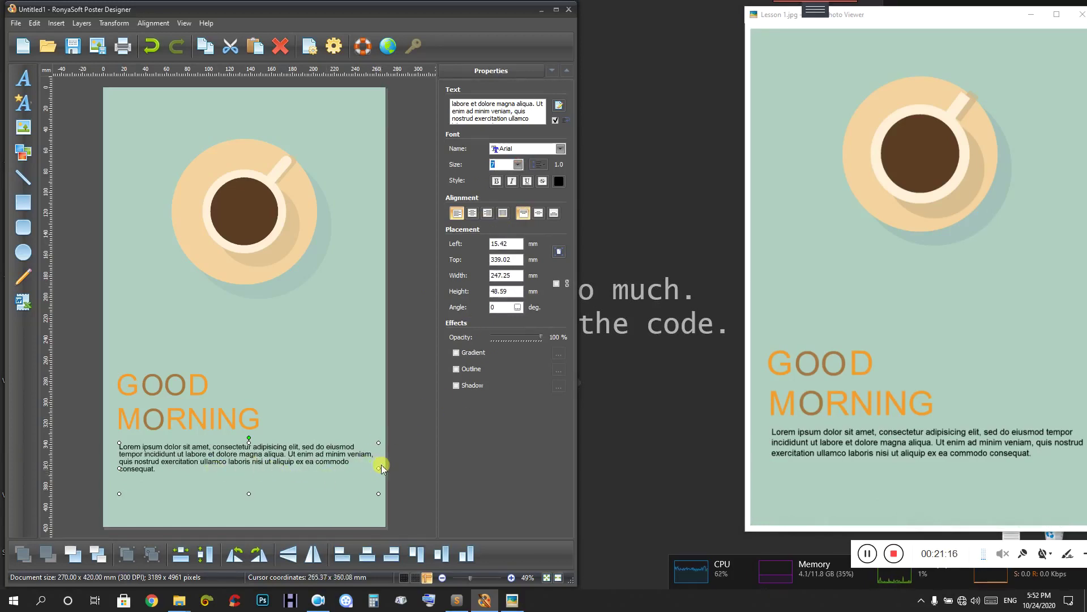
drag(380, 468, 368, 468)
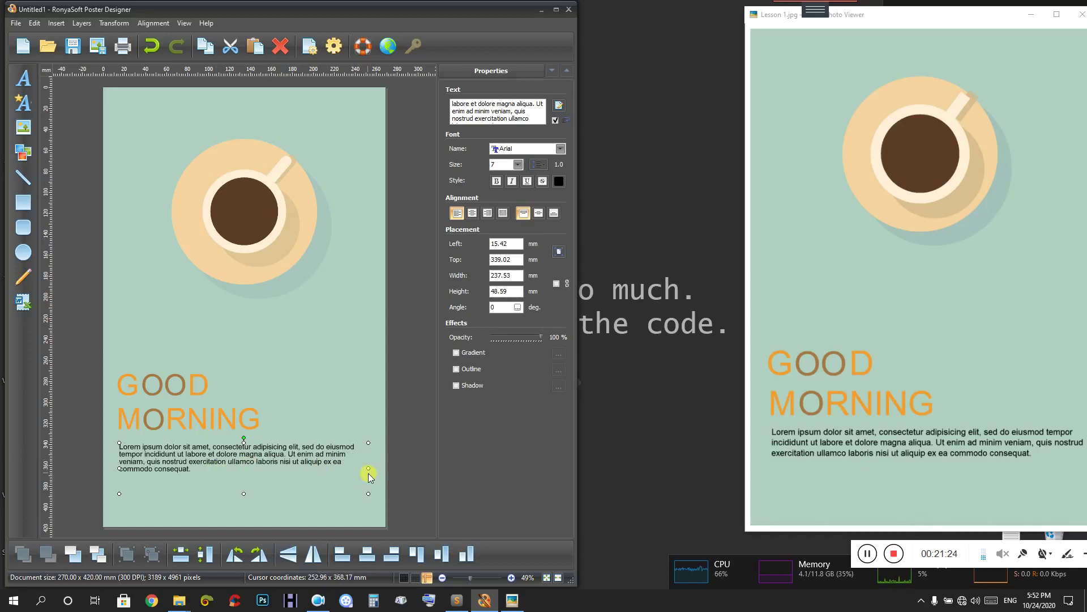
drag(368, 468, 380, 468)
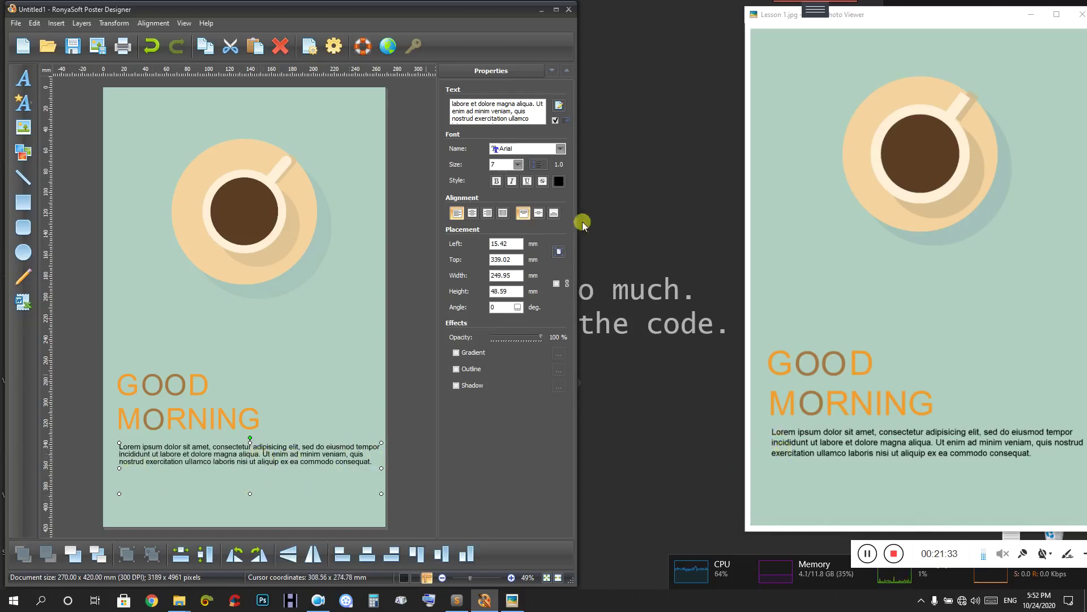
- Open the line spacing choices for the Lorem ipsum paragraph
click(540, 165)
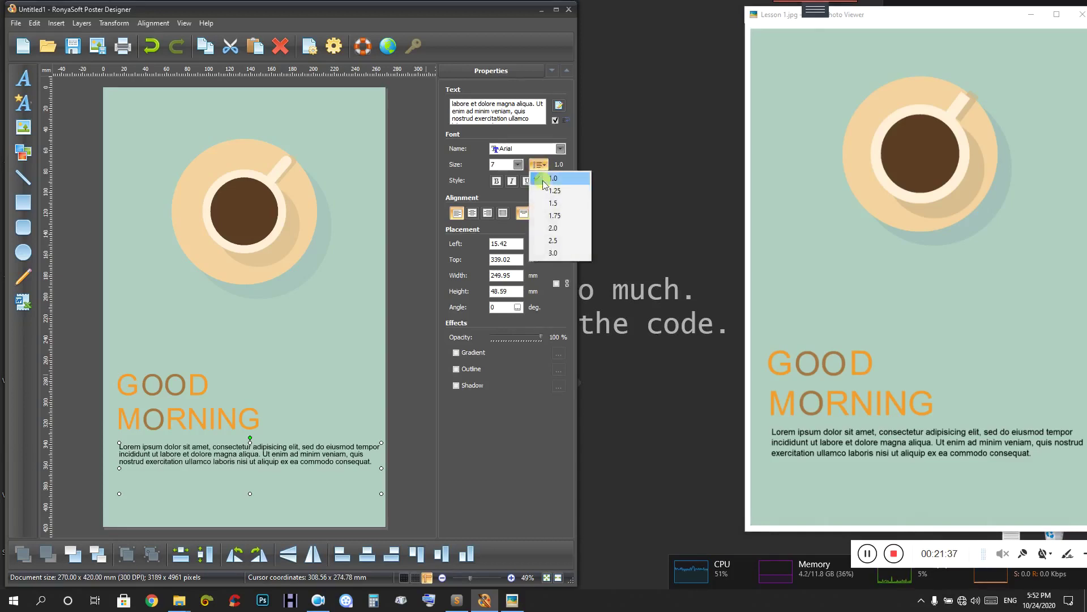